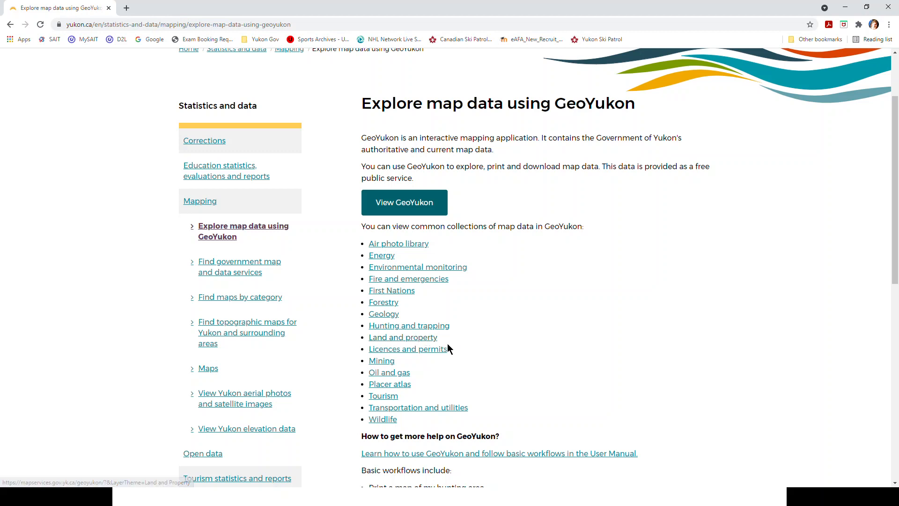
Step: Launch GeoYukon from the Explore map data page and display its list of operational layers
{"action": "left_click", "coordinate": [408, 205]}
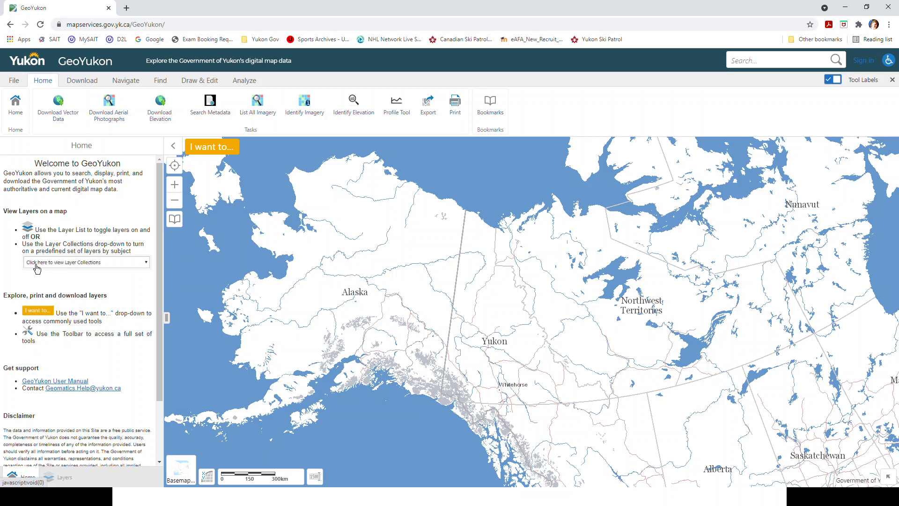
{"action": "left_click", "coordinate": [90, 264]}
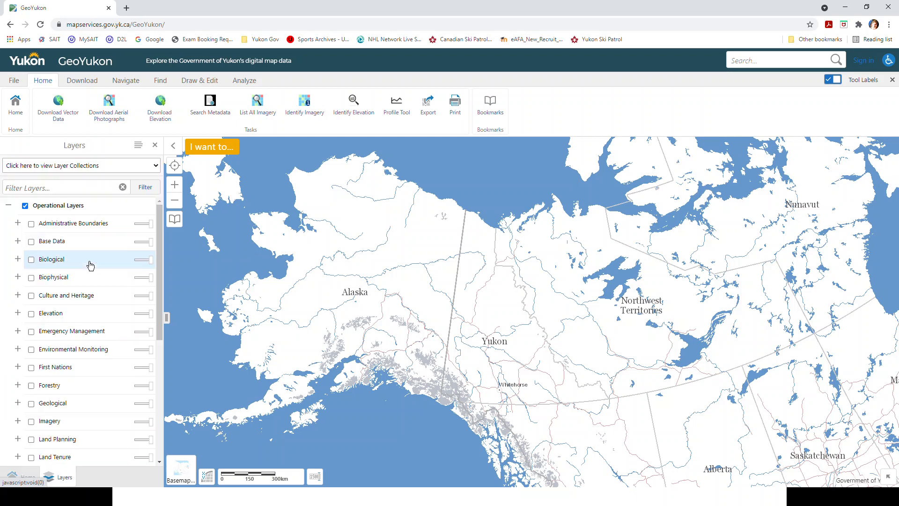
{"action": "mouse_move", "coordinate": [158, 215]}
{"action": "left_mouse_down"}
{"action": "mouse_move", "coordinate": [159, 324]}
{"action": "mouse_move", "coordinate": [161, 214]}
{"action": "left_mouse_up"}
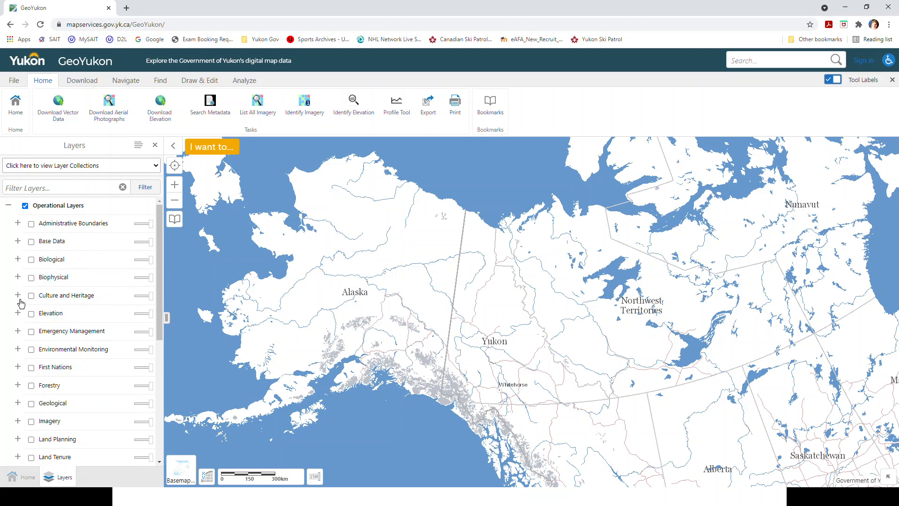
Step: Turn on the Elevation group and its Contours sublayer, and expand both to list the contour layers
{"action": "left_click", "coordinate": [18, 312]}
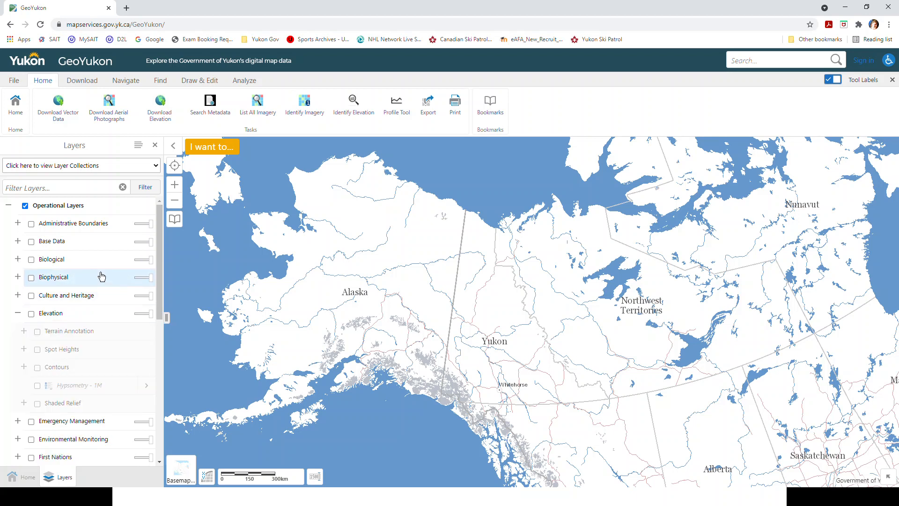
{"action": "scroll", "coordinate": [101, 275], "scroll_direction": "down", "scroll_amount": 3}
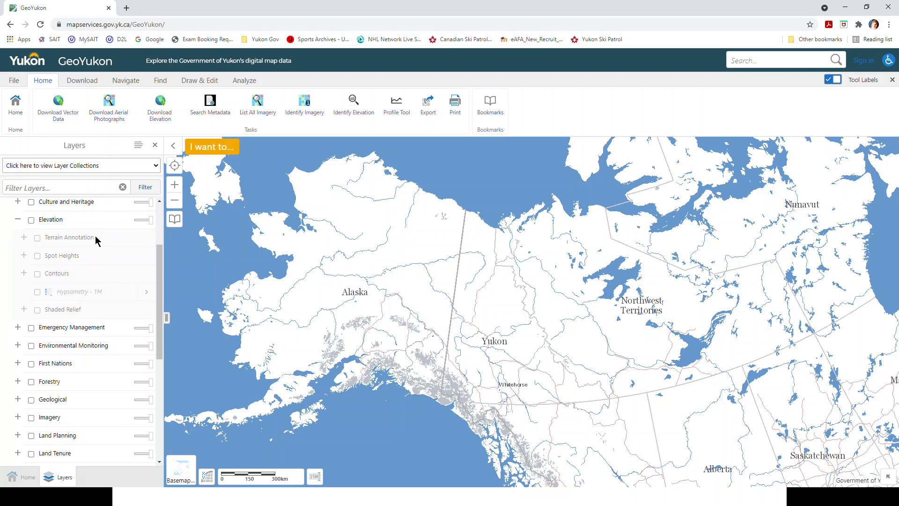
{"action": "left_click", "coordinate": [31, 220]}
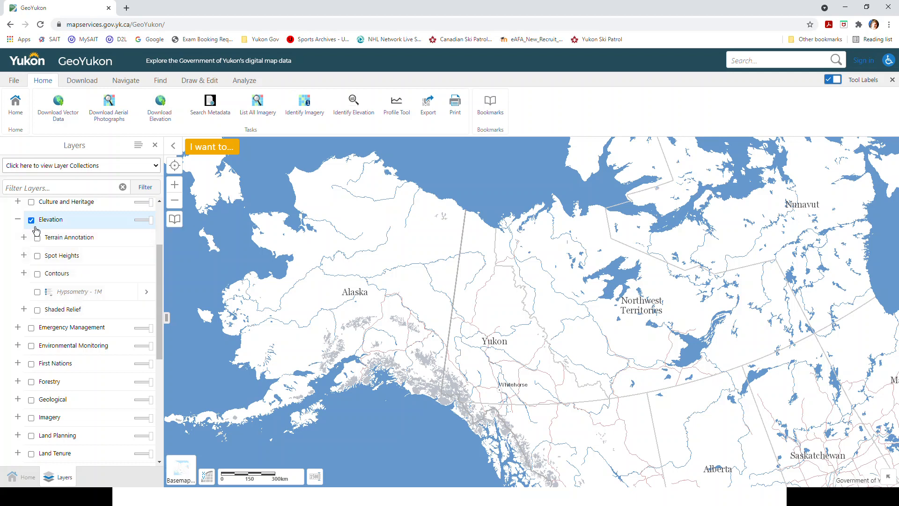
{"action": "left_click", "coordinate": [39, 276]}
{"action": "left_click", "coordinate": [24, 273]}
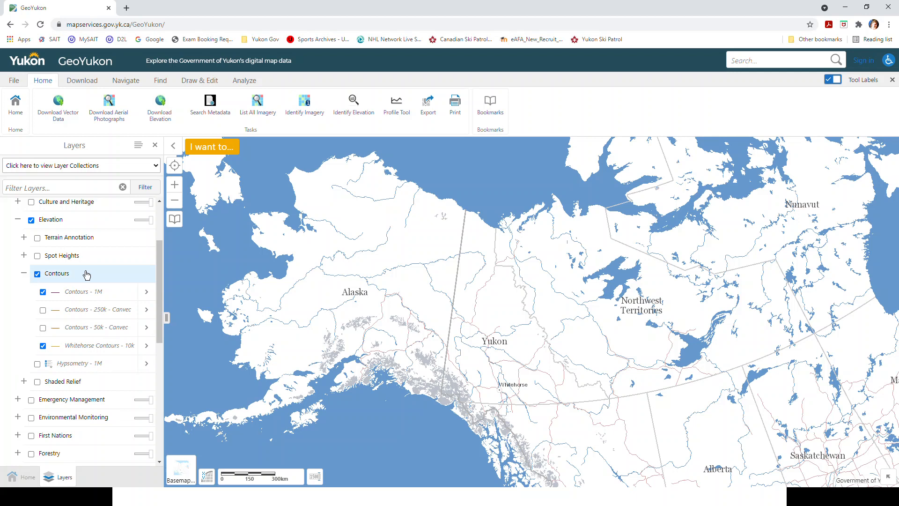
{"action": "scroll", "coordinate": [110, 263], "scroll_direction": "down", "scroll_amount": 1}
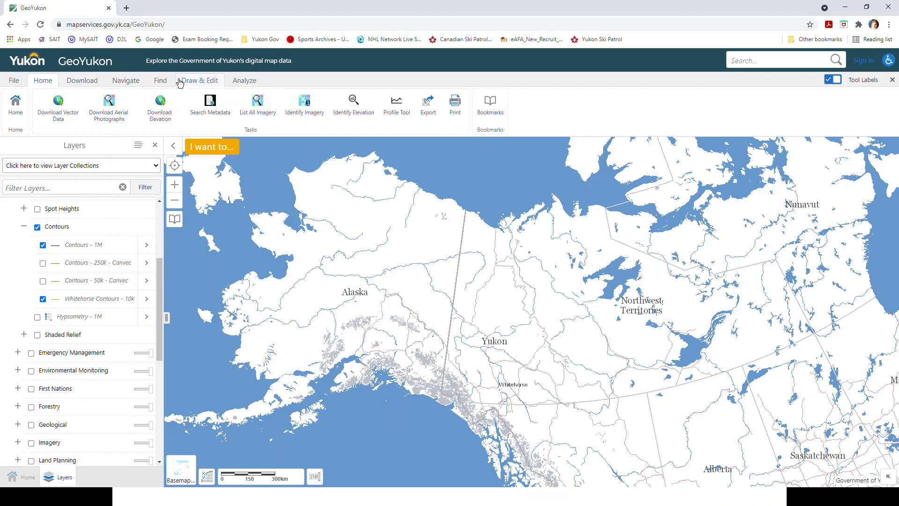
Step: Examine the Navigate, Download and Draw & Edit tools and the options offered under "I want to..."
{"action": "left_click", "coordinate": [129, 84]}
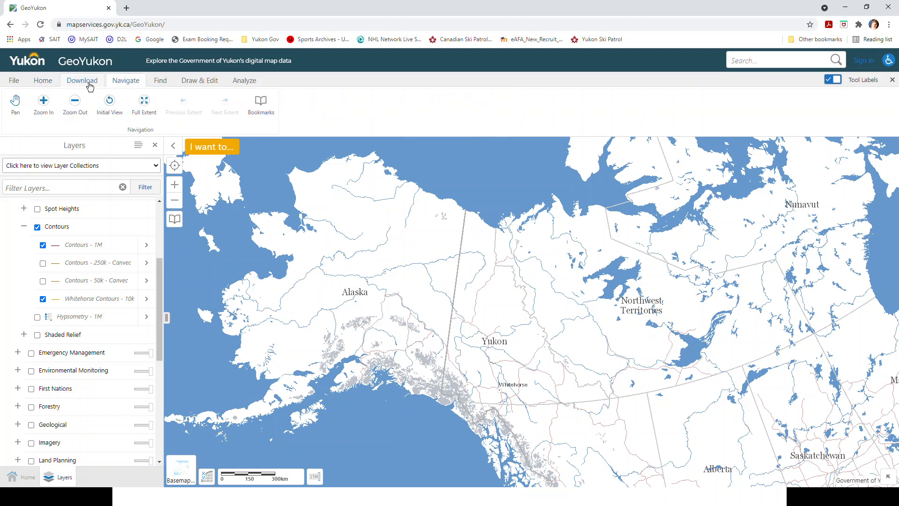
{"action": "left_click", "coordinate": [70, 84]}
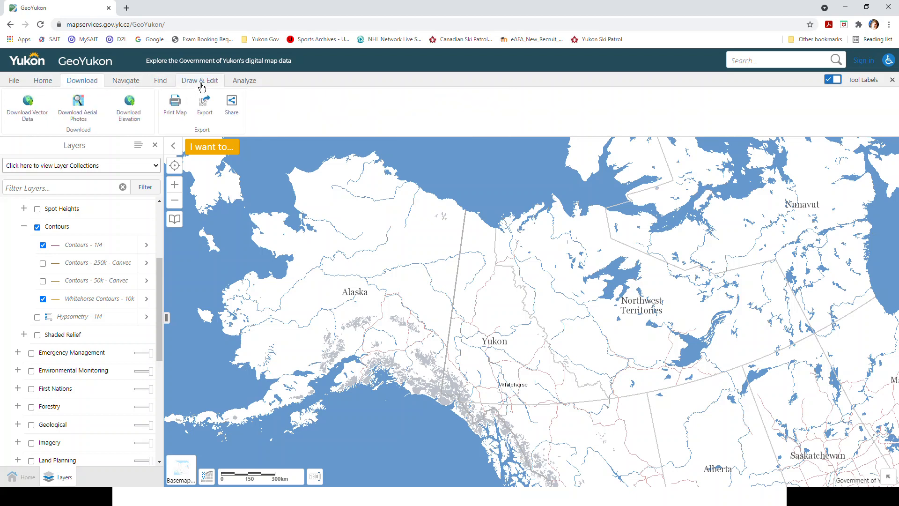
{"action": "left_click", "coordinate": [200, 84]}
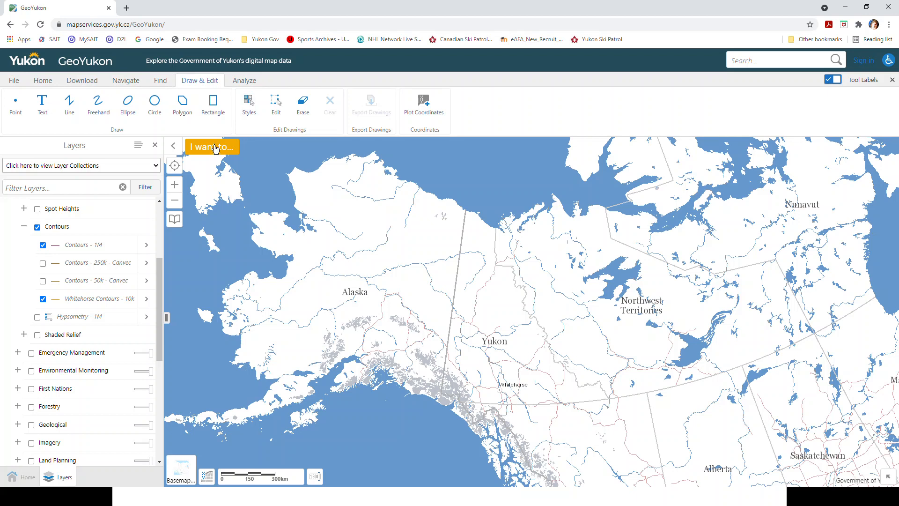
{"action": "left_click", "coordinate": [215, 148]}
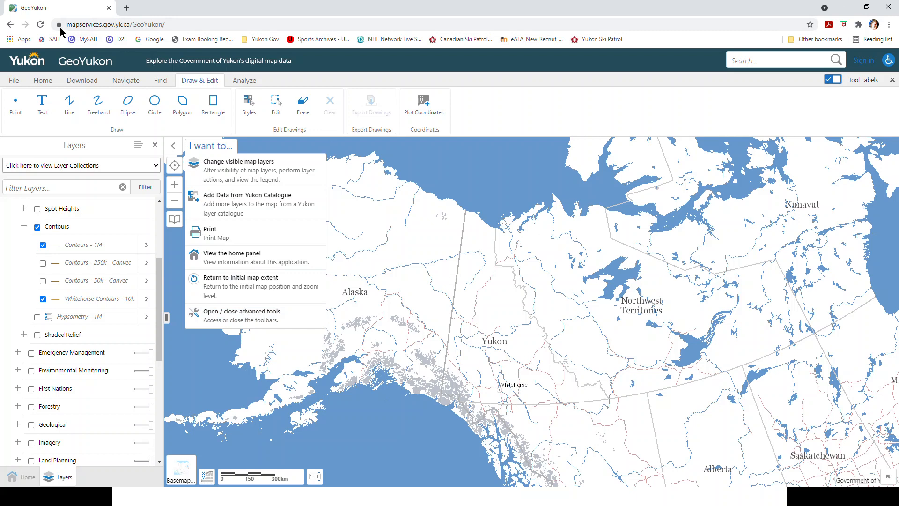
Step: Reload GeoYukon to restore its initial state and switch to the presentation slides
{"action": "left_click", "coordinate": [40, 26]}
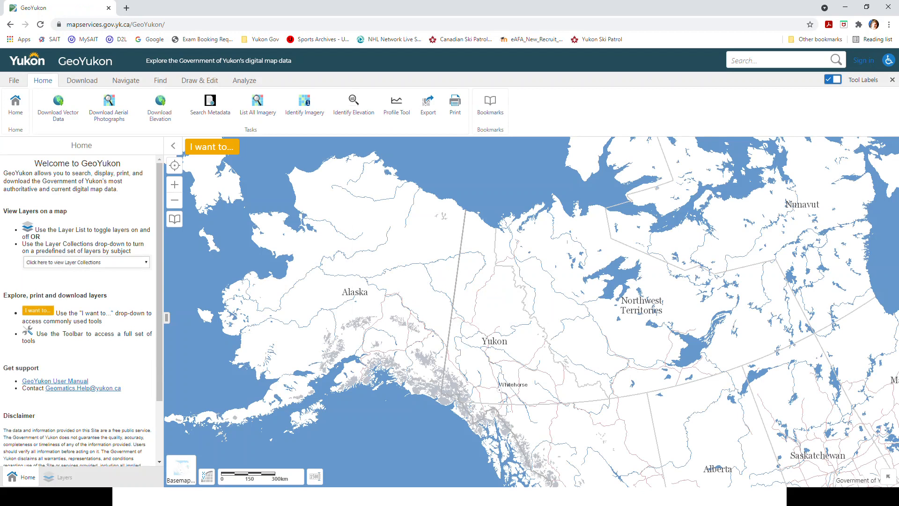
{"action": "key", "text": "alt+Tab"}
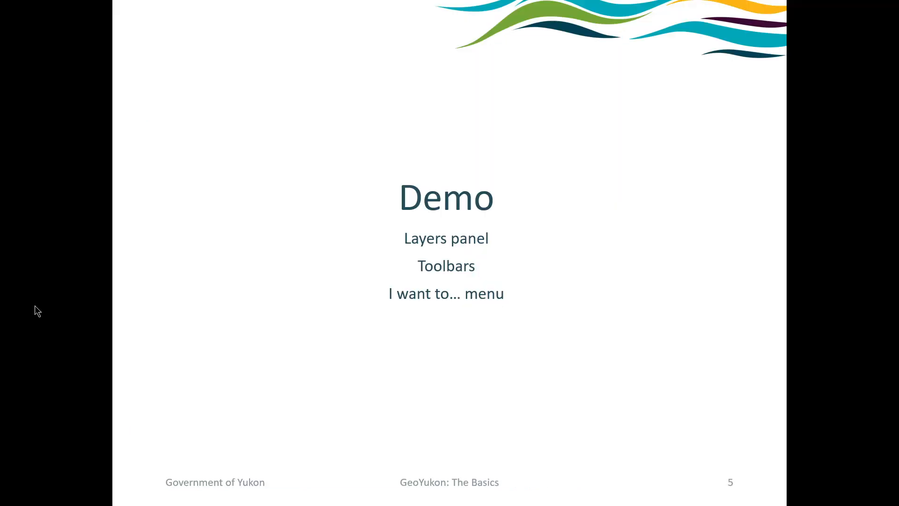
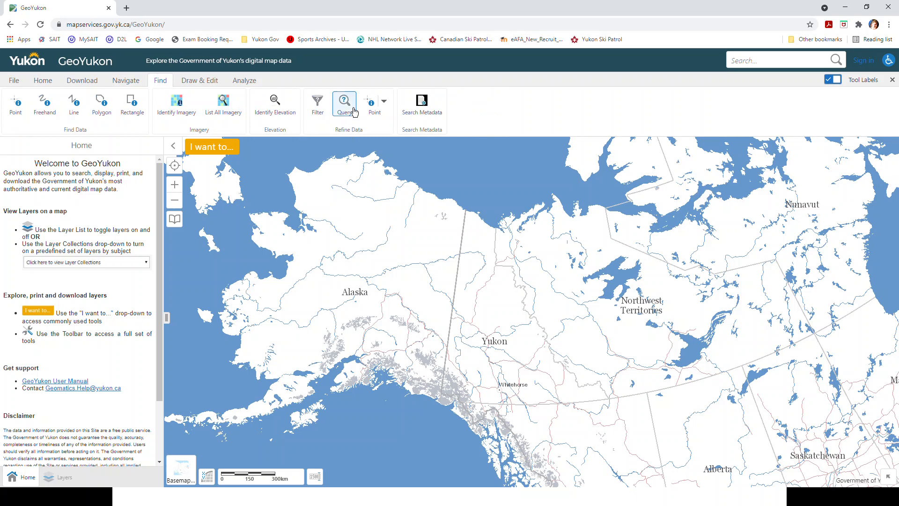
Step: Start a Query on the map data with Land Parcels Polygon - Surveyed as the data source
{"action": "left_click", "coordinate": [350, 110]}
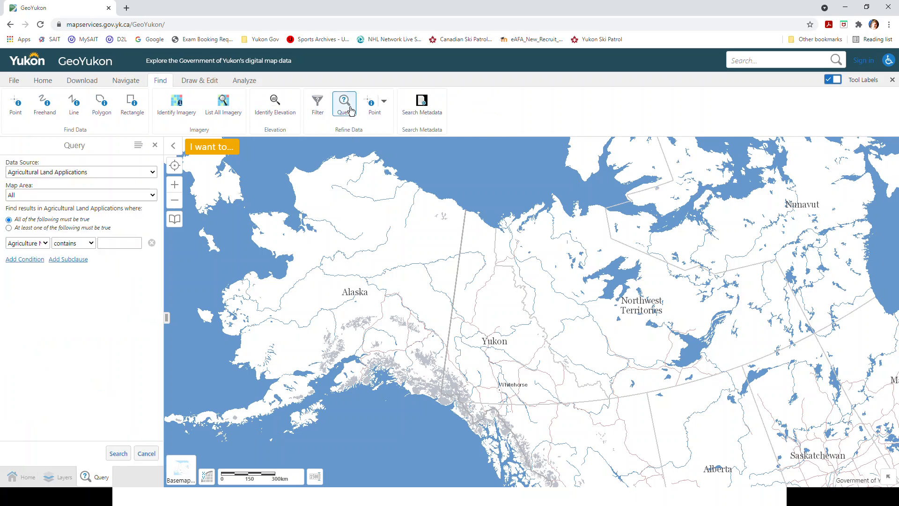
{"action": "left_click", "coordinate": [153, 173]}
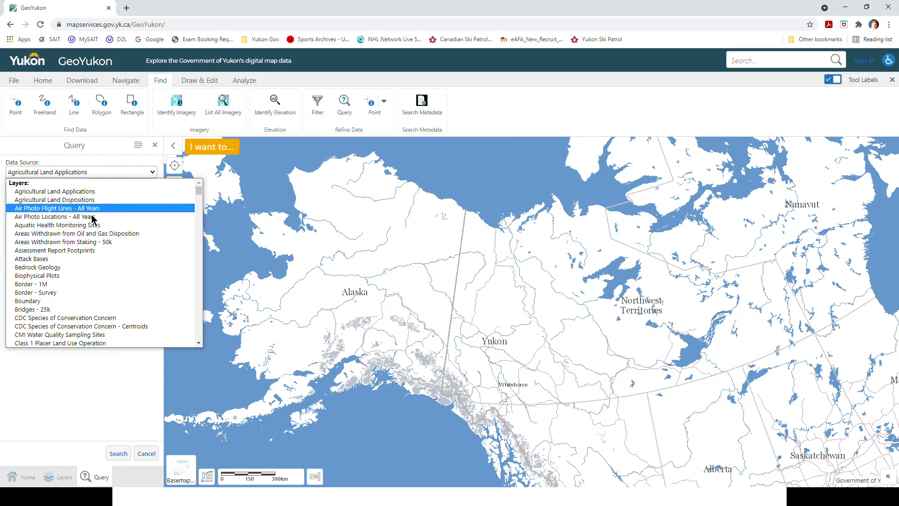
{"action": "scroll", "coordinate": [82, 261], "scroll_direction": "down", "scroll_amount": 2}
{"action": "scroll", "coordinate": [82, 261], "scroll_direction": "down", "scroll_amount": 3}
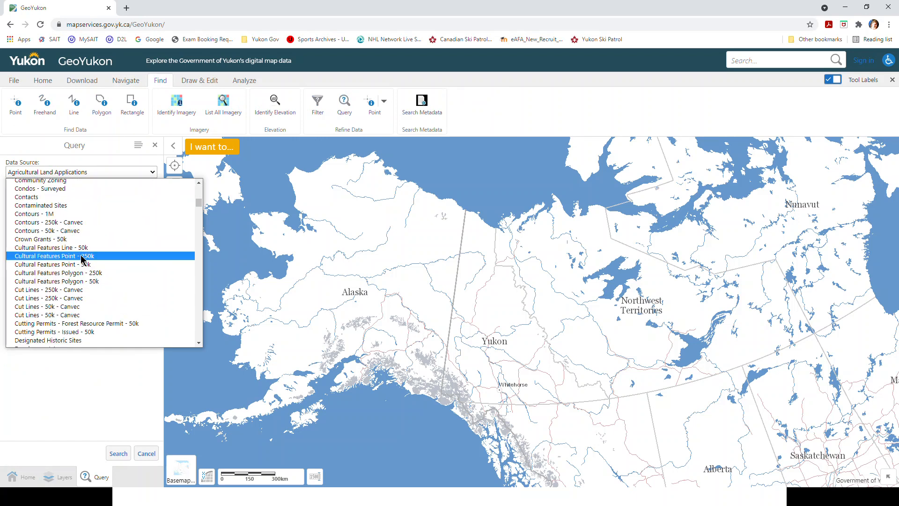
{"action": "scroll", "coordinate": [81, 258], "scroll_direction": "down", "scroll_amount": 8}
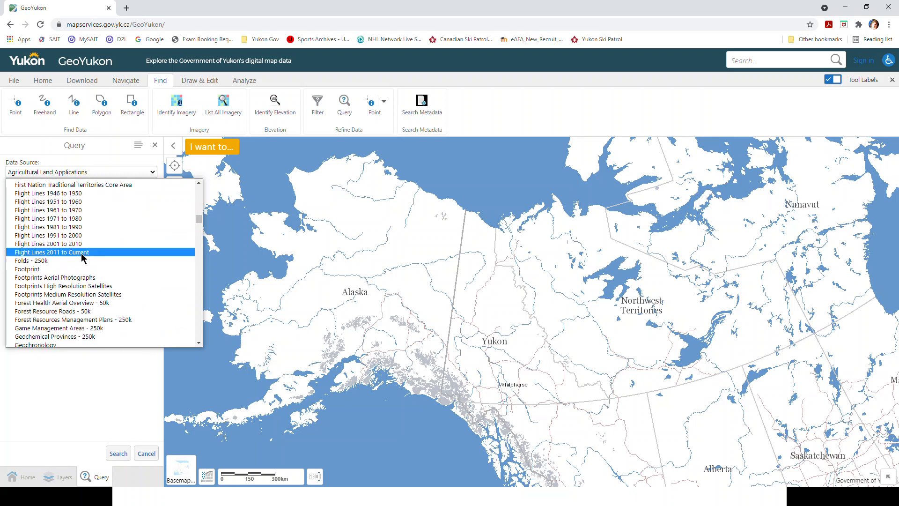
{"action": "scroll", "coordinate": [83, 254], "scroll_direction": "down", "scroll_amount": 5}
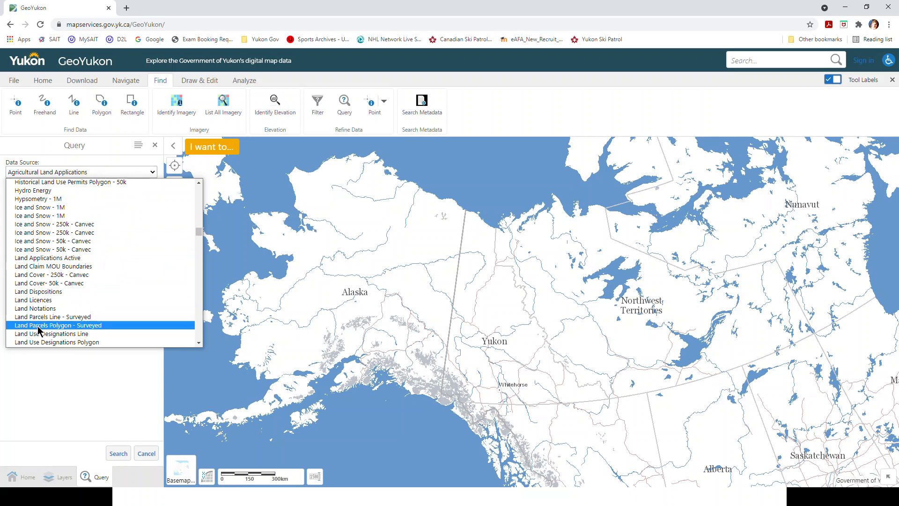
{"action": "left_click", "coordinate": [74, 326]}
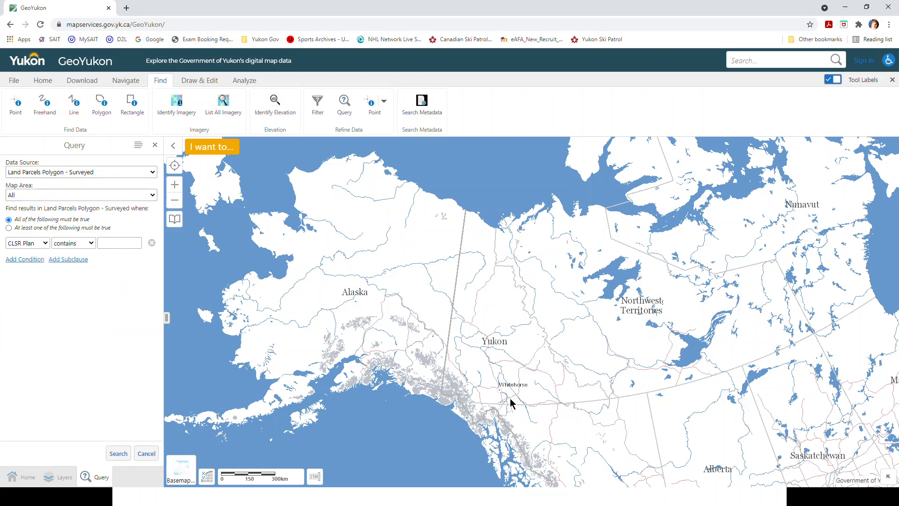
Step: Frame downtown Whitehorse beside the river on the map and limit the query's map area to Current Extent
{"action": "scroll", "coordinate": [511, 402], "scroll_direction": "up", "scroll_amount": 4}
{"action": "scroll", "coordinate": [454, 352], "scroll_direction": "up", "scroll_amount": 4}
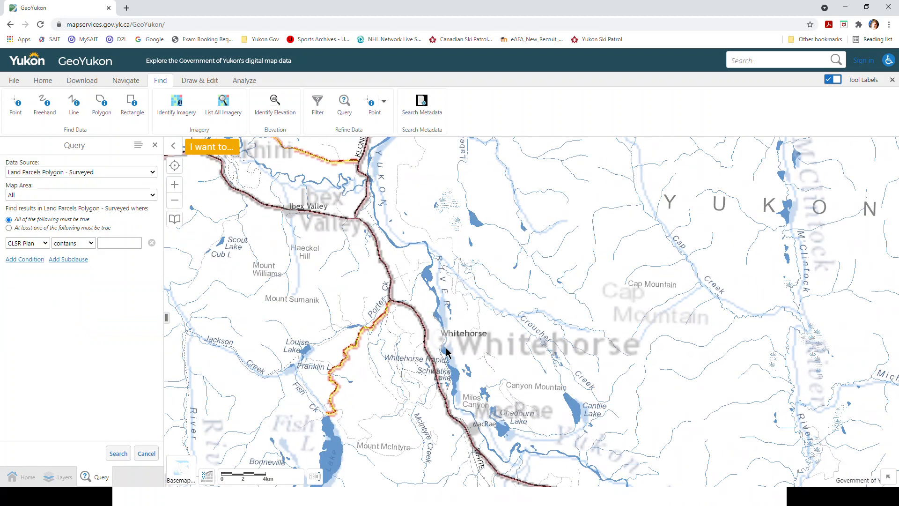
{"action": "scroll", "coordinate": [441, 369], "scroll_direction": "up", "scroll_amount": 3}
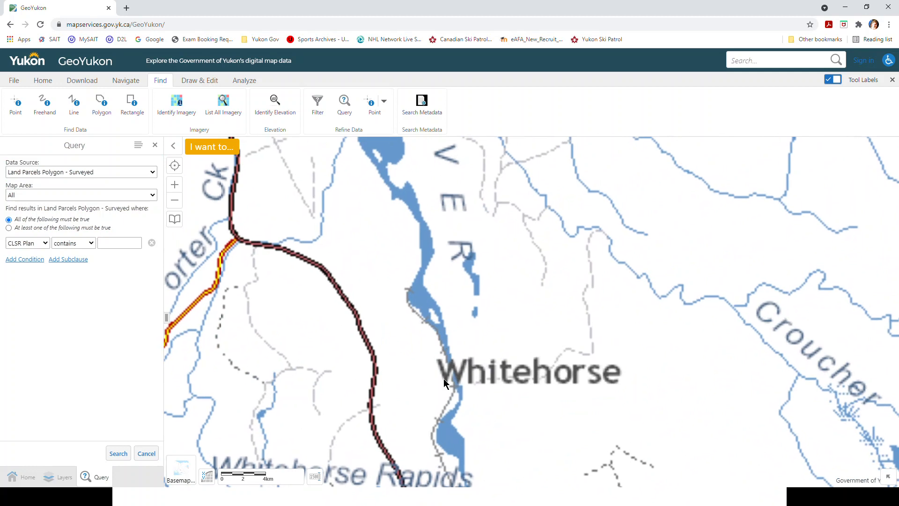
{"action": "scroll", "coordinate": [443, 386], "scroll_direction": "up", "scroll_amount": 5}
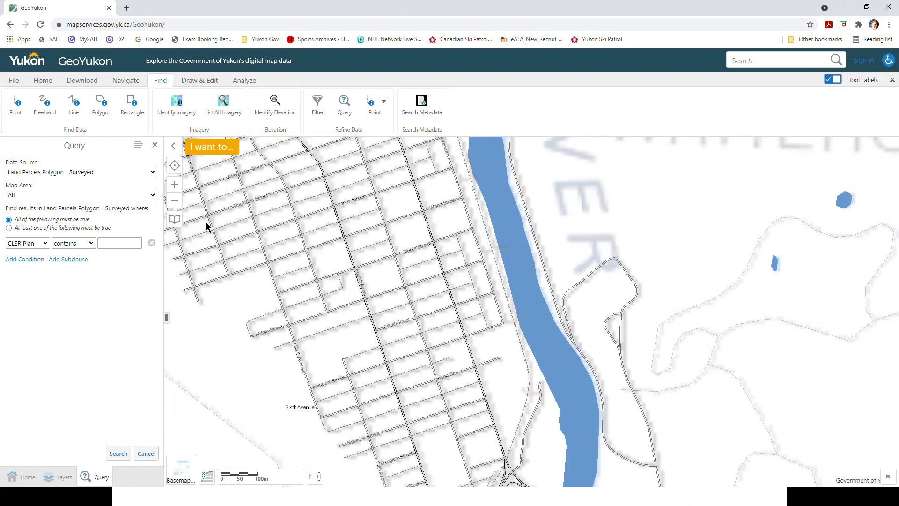
{"action": "left_click", "coordinate": [175, 219]}
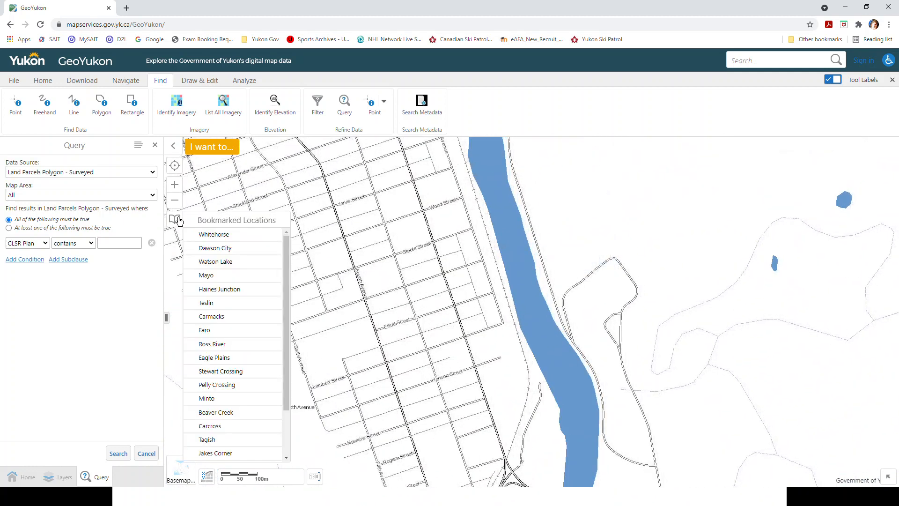
{"action": "left_click", "coordinate": [487, 354]}
{"action": "left_click_drag", "start_coordinate": [473, 346], "coordinate": [470, 160]}
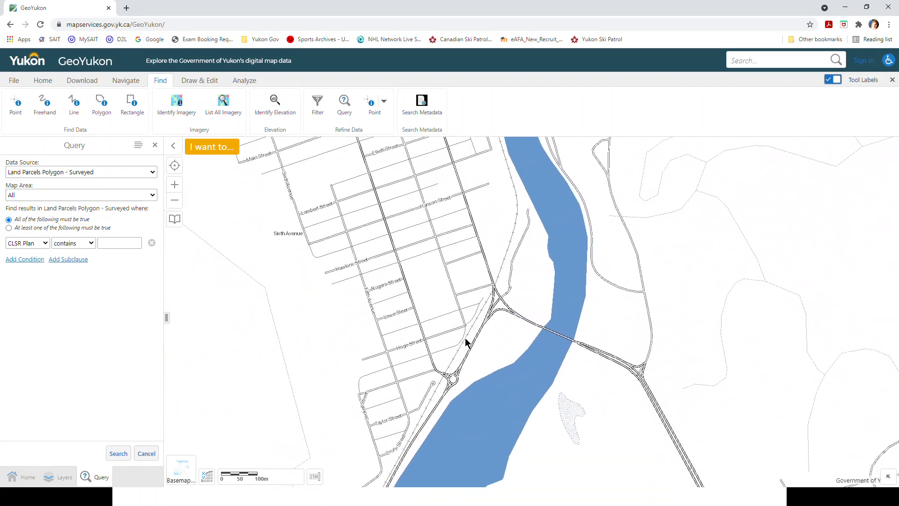
{"action": "scroll", "coordinate": [465, 338], "scroll_direction": "up", "scroll_amount": 2}
{"action": "scroll", "coordinate": [457, 388], "scroll_direction": "down", "scroll_amount": 2}
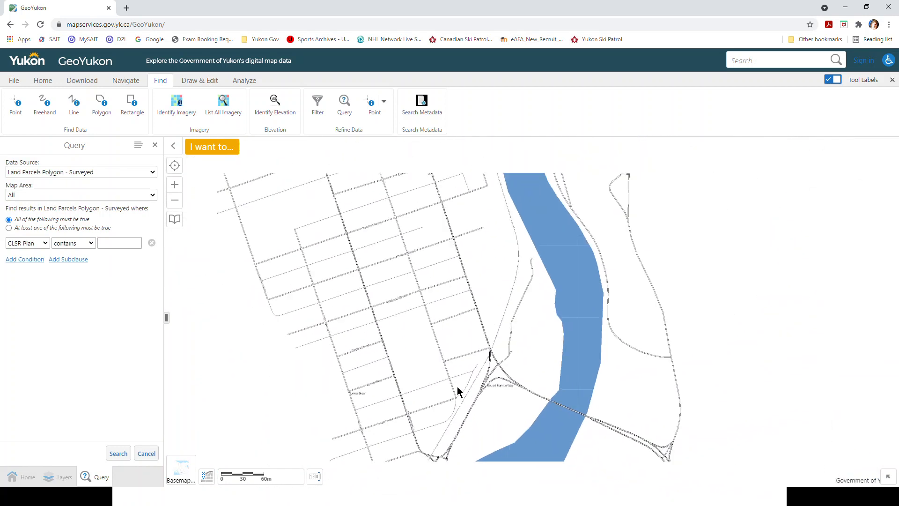
{"action": "left_click", "coordinate": [150, 198]}
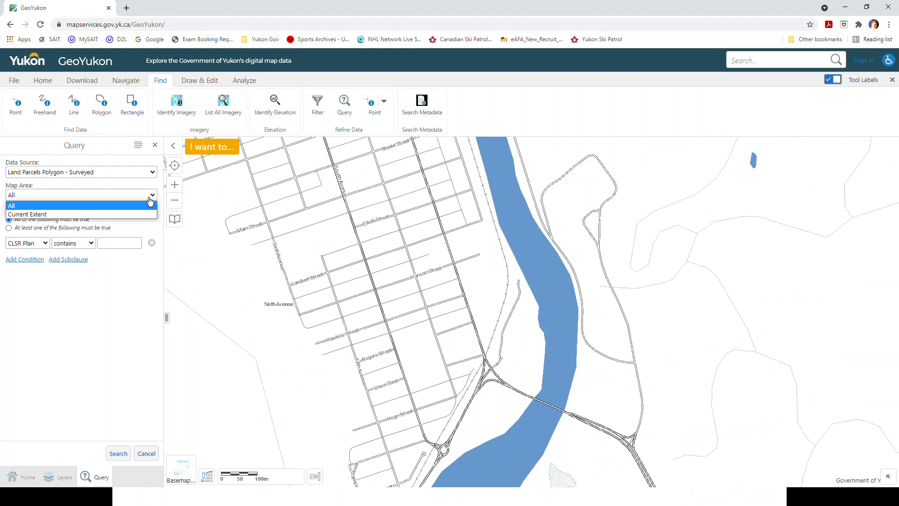
{"action": "left_click", "coordinate": [31, 215]}
Step: Set the query condition to Feature Area (sq m) >= 20000
{"action": "left_click", "coordinate": [42, 243]}
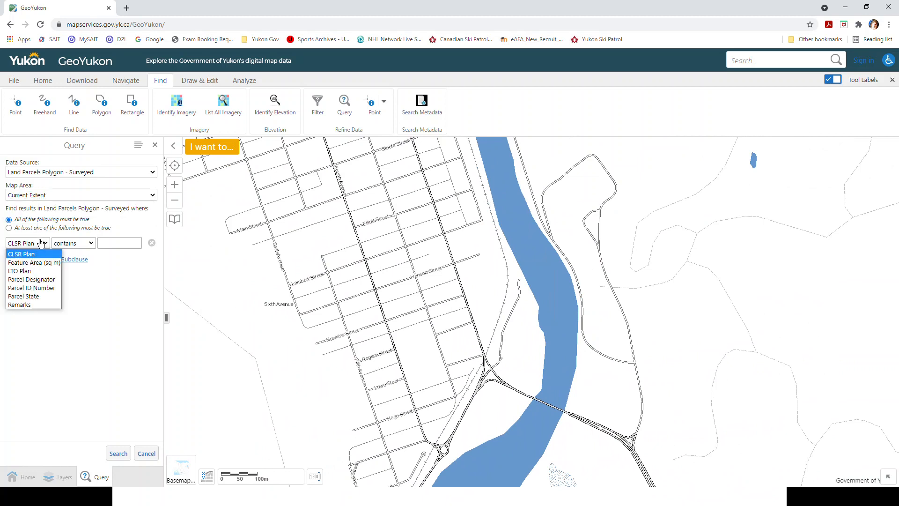
{"action": "left_click", "coordinate": [41, 264]}
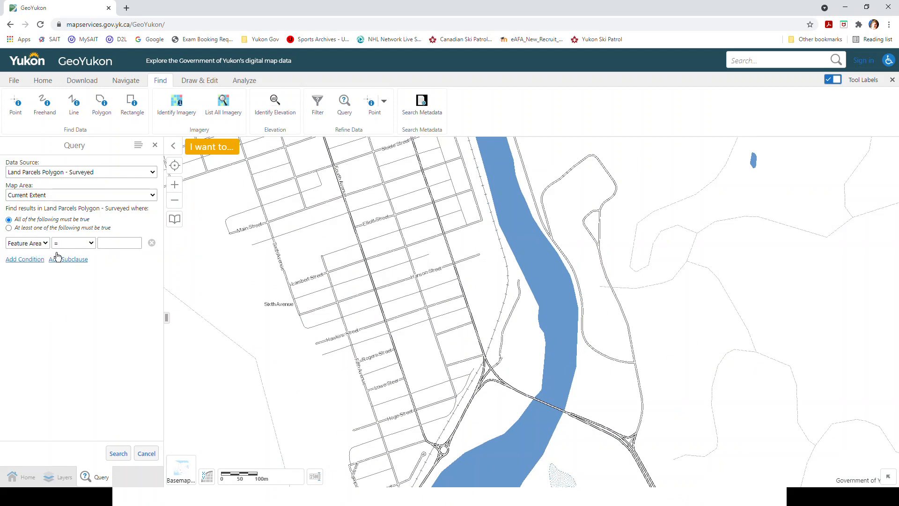
{"action": "left_click", "coordinate": [88, 245]}
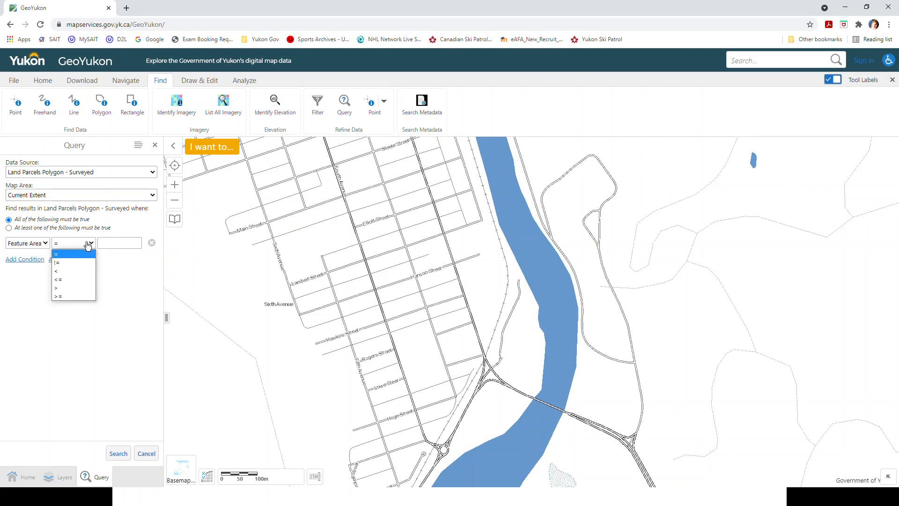
{"action": "left_click", "coordinate": [64, 297]}
{"action": "left_click", "coordinate": [89, 244]}
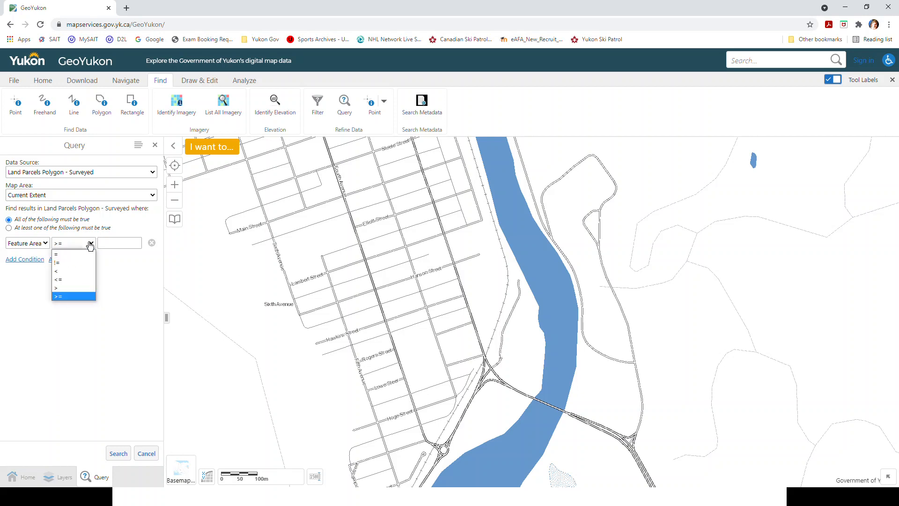
{"action": "left_click", "coordinate": [64, 297]}
{"action": "left_click", "coordinate": [123, 242]}
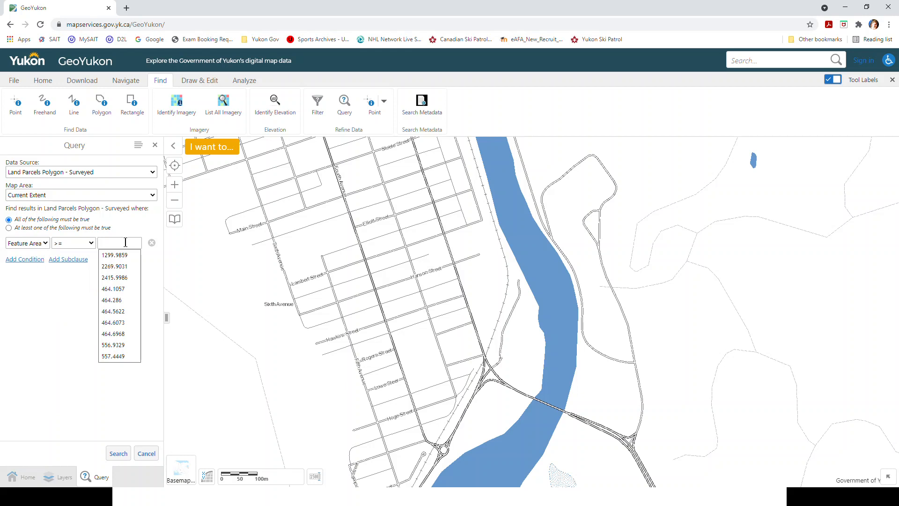
{"action": "type", "text": "20"}
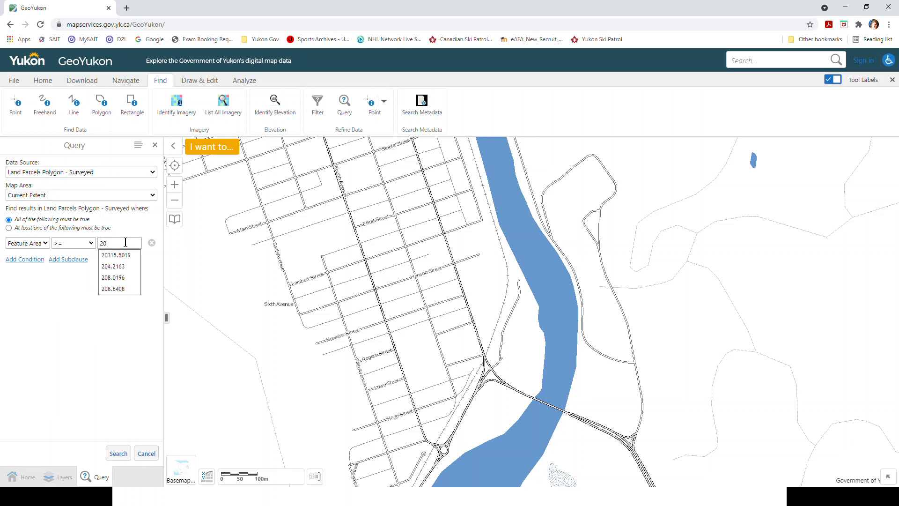
{"action": "type", "text": "000"}
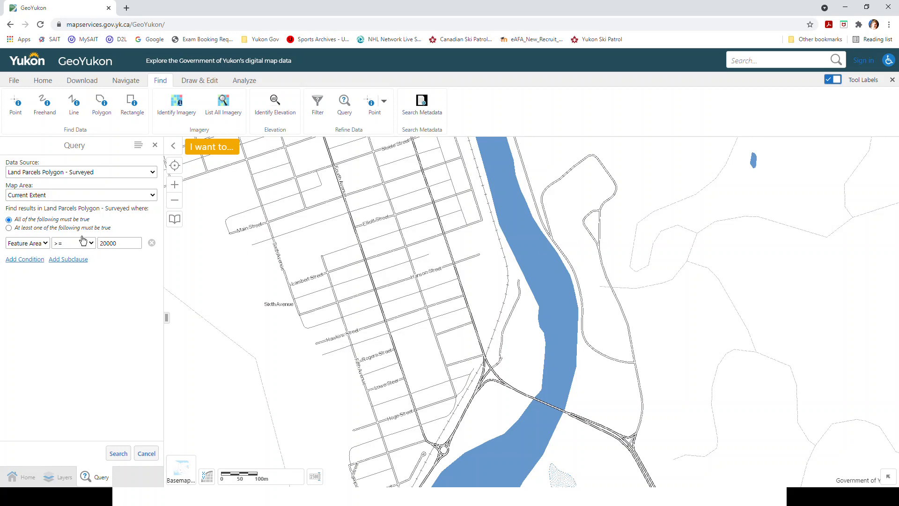
Step: Run the query for surveyed land parcels with a Feature Area of at least 20000 sq m in the current extent
{"action": "double_click", "coordinate": [118, 243]}
{"action": "left_click", "coordinate": [111, 331]}
{"action": "left_click", "coordinate": [117, 453]}
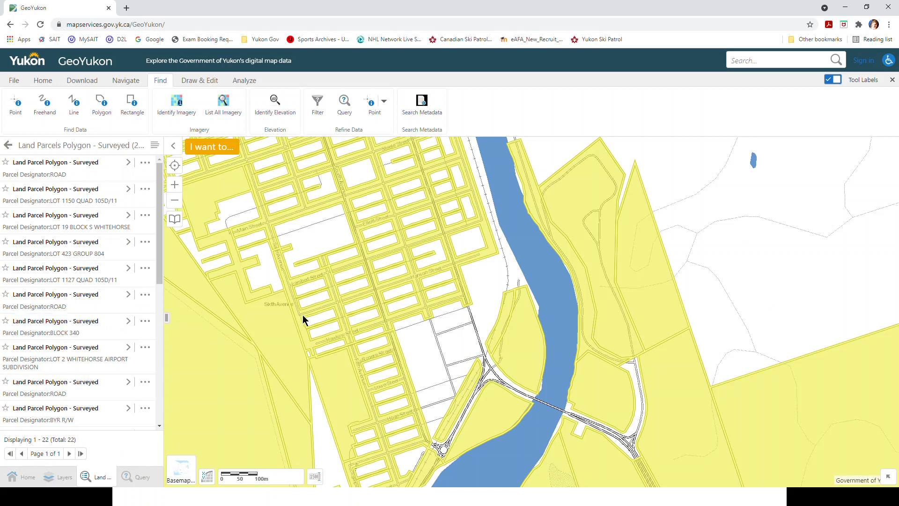
Step: Browse the query results and examine the parcel details of BLOCK 329 WHITEHORSE, including its plan numbers and feature area
{"action": "left_click_drag", "start_coordinate": [159, 225], "coordinate": [161, 375]}
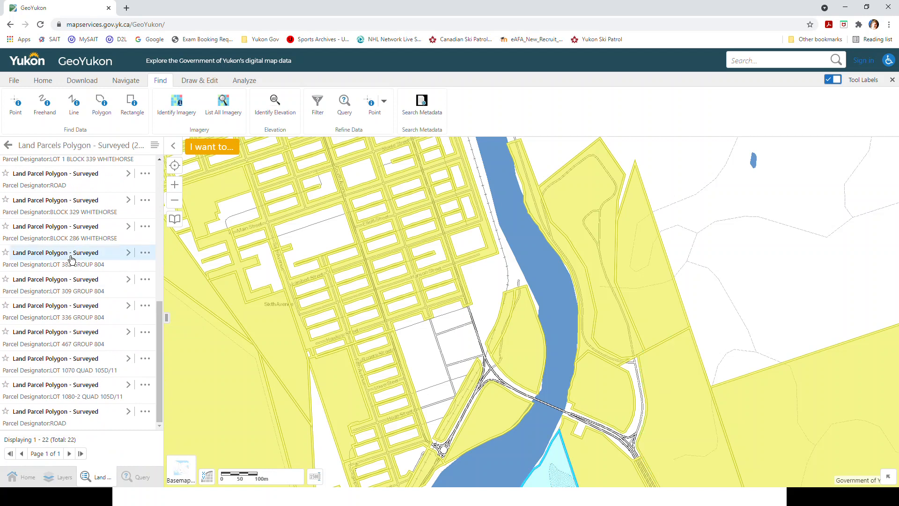
{"action": "left_click", "coordinate": [91, 203]}
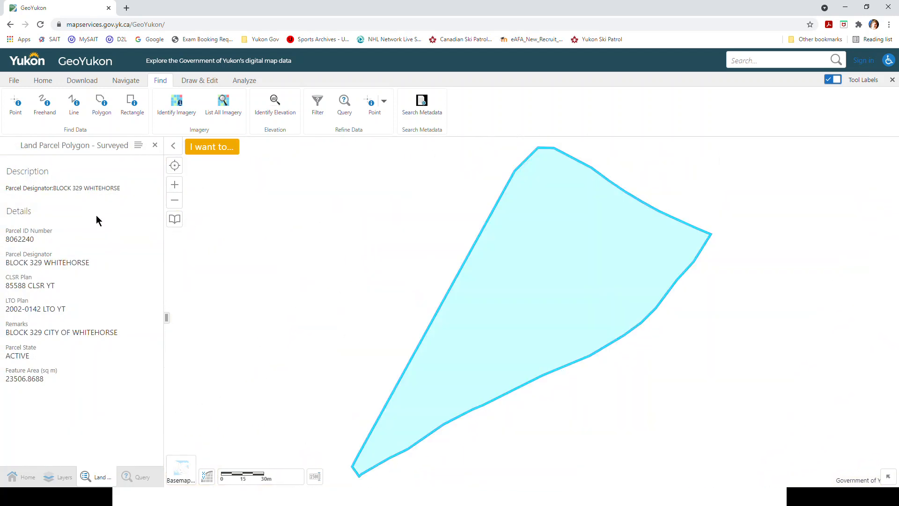
{"action": "left_click_drag", "start_coordinate": [44, 378], "coordinate": [5, 188]}
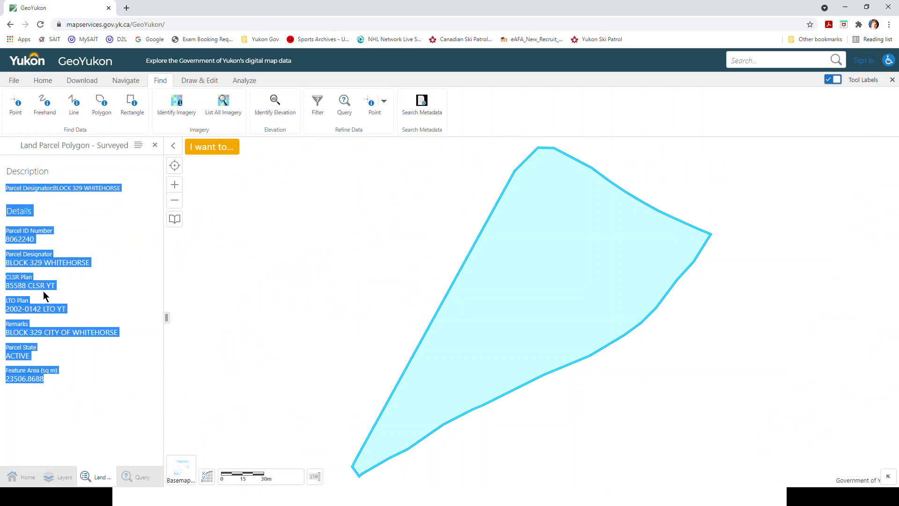
{"action": "left_click", "coordinate": [62, 385]}
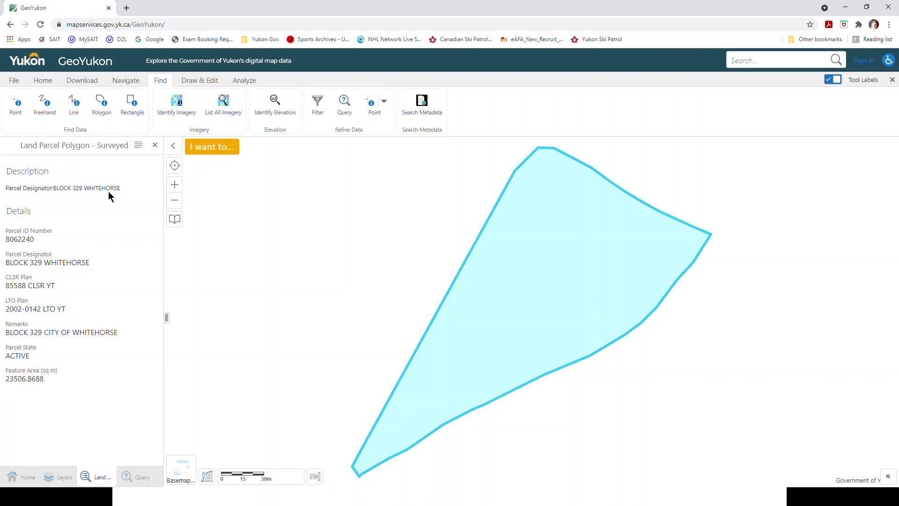
Step: Reload GeoYukon to its initial state and check the map's context options at a spot near Whitehorse
{"action": "left_click", "coordinate": [41, 25]}
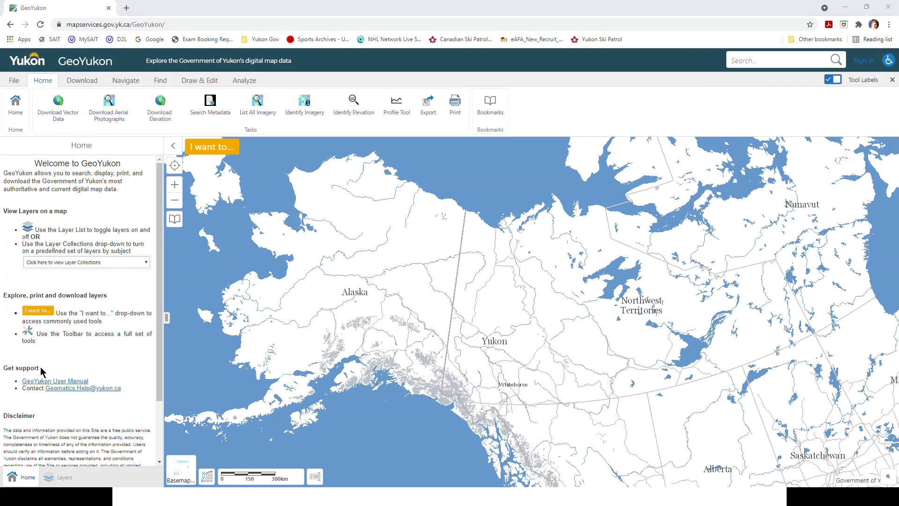
{"action": "right_click", "coordinate": [504, 402]}
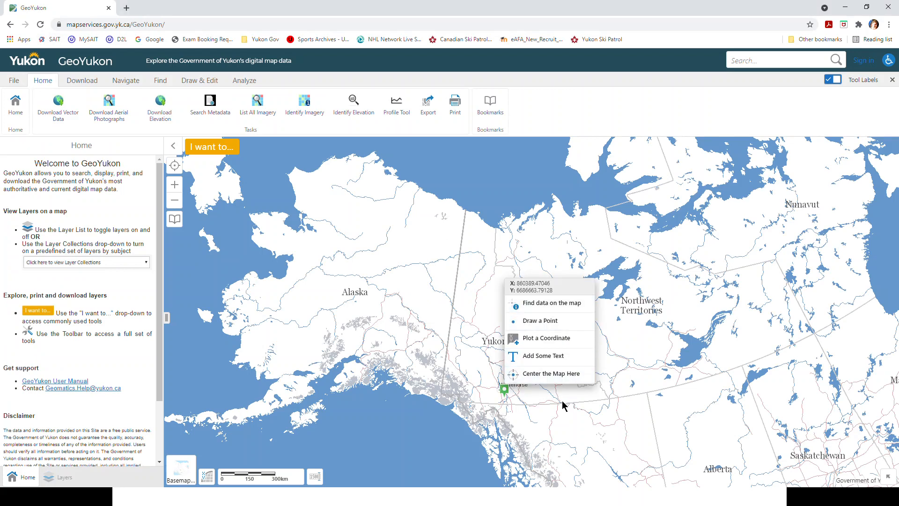
{"action": "left_click", "coordinate": [530, 398]}
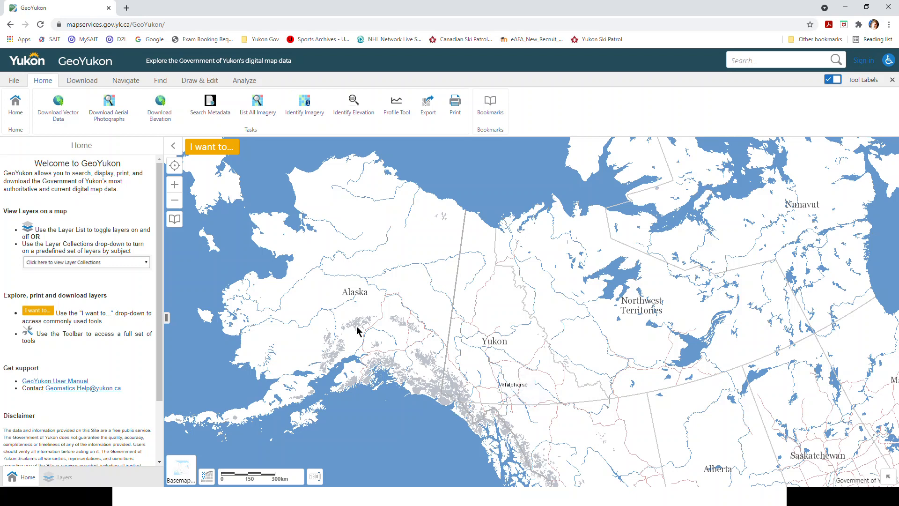
Step: Open the layer list, expand the Land Tenure group and turn it on
{"action": "left_click", "coordinate": [91, 266]}
{"action": "scroll", "coordinate": [96, 295], "scroll_direction": "down", "scroll_amount": 3}
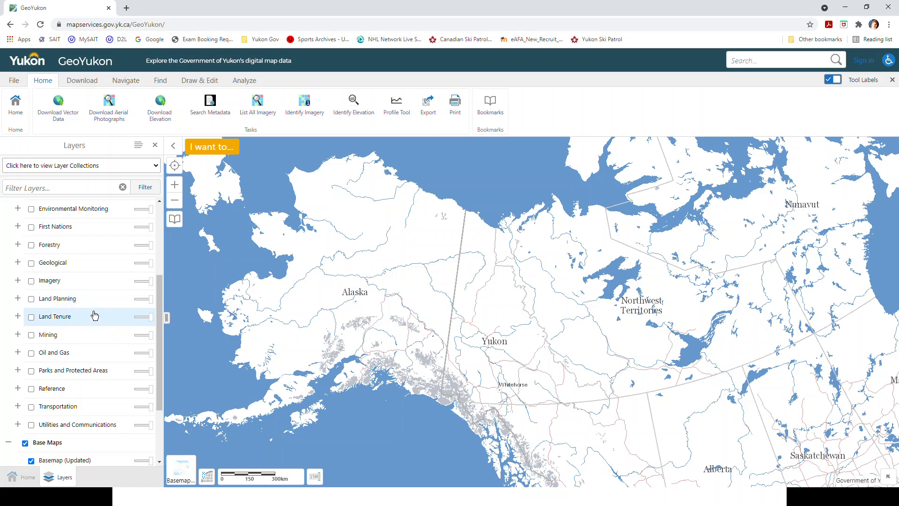
{"action": "left_click", "coordinate": [19, 299]}
{"action": "left_click", "coordinate": [19, 299]}
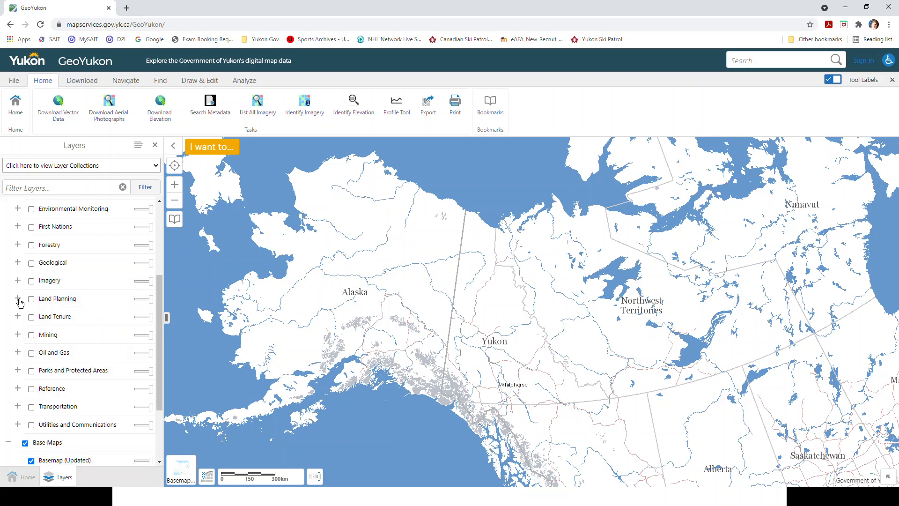
{"action": "left_click", "coordinate": [19, 316]}
{"action": "scroll", "coordinate": [78, 302], "scroll_direction": "down", "scroll_amount": 1}
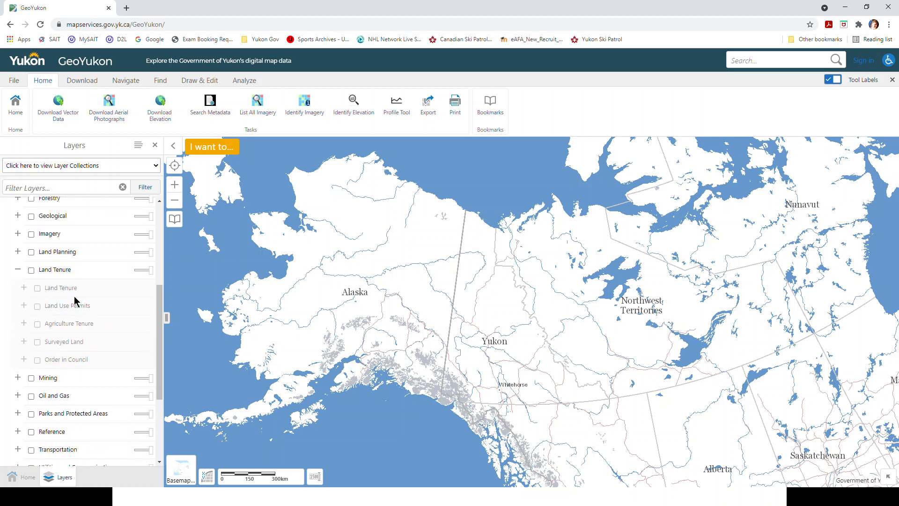
{"action": "left_click", "coordinate": [31, 271]}
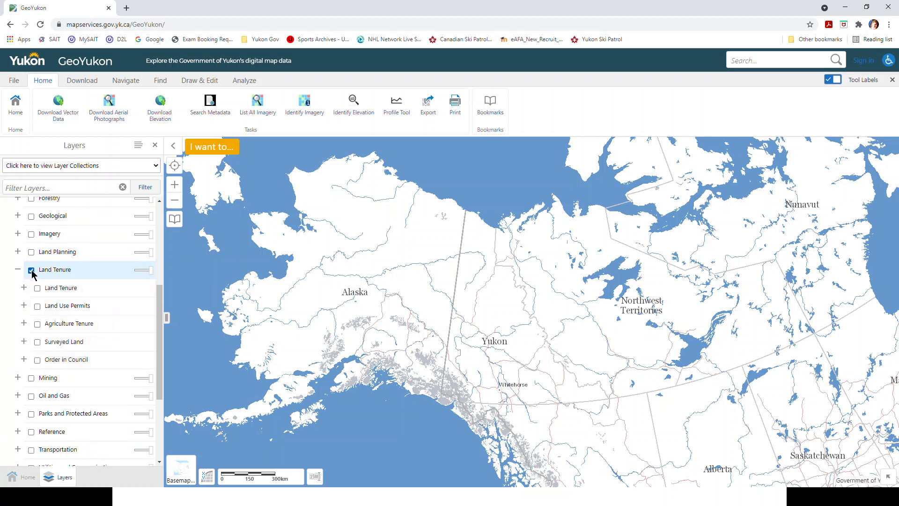
Step: Frame downtown Whitehorse beside the river using a bookmark and turn on the Surveyed Land group under Land Tenure
{"action": "left_click", "coordinate": [174, 218]}
{"action": "left_click", "coordinate": [219, 237]}
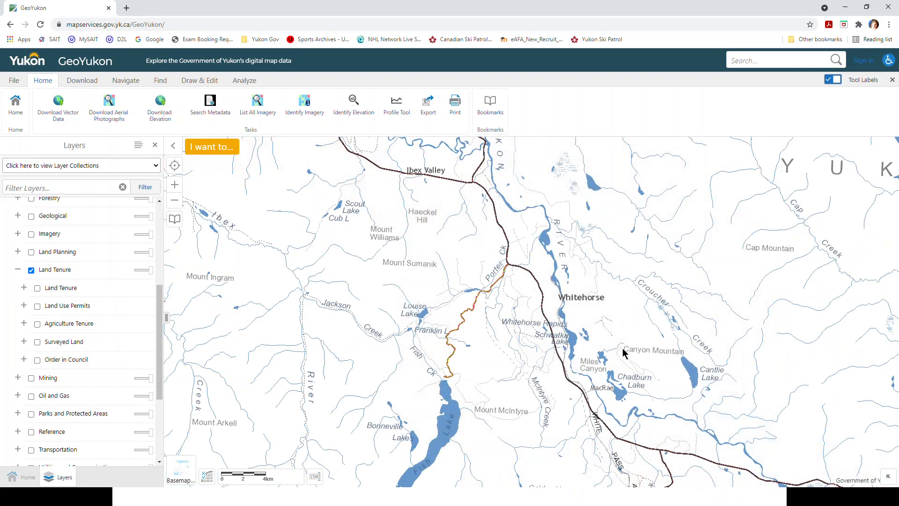
{"action": "left_click_drag", "start_coordinate": [572, 317], "coordinate": [523, 281]}
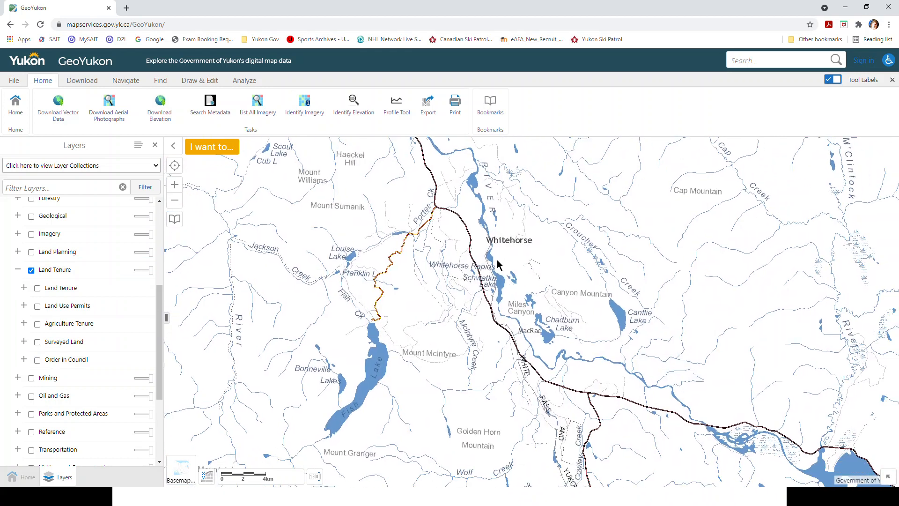
{"action": "scroll", "coordinate": [499, 262], "scroll_direction": "up", "scroll_amount": 2}
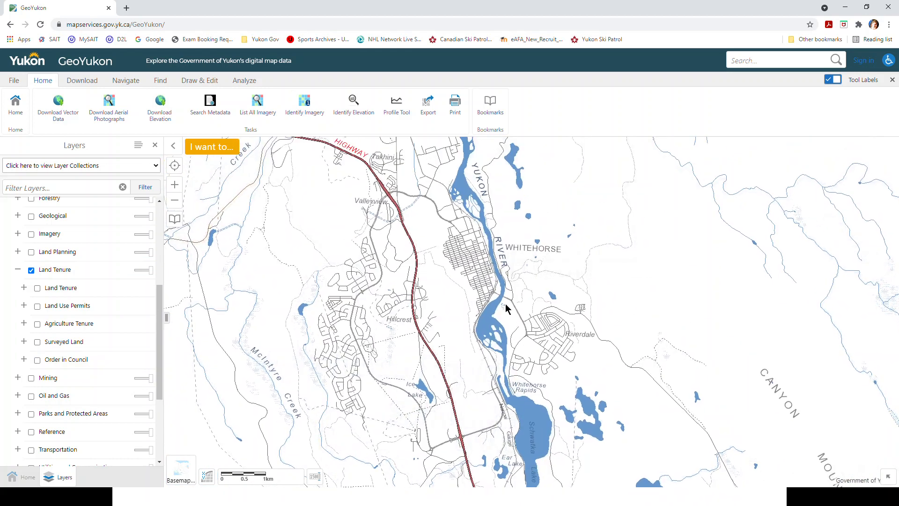
{"action": "scroll", "coordinate": [482, 290], "scroll_direction": "up", "scroll_amount": 3}
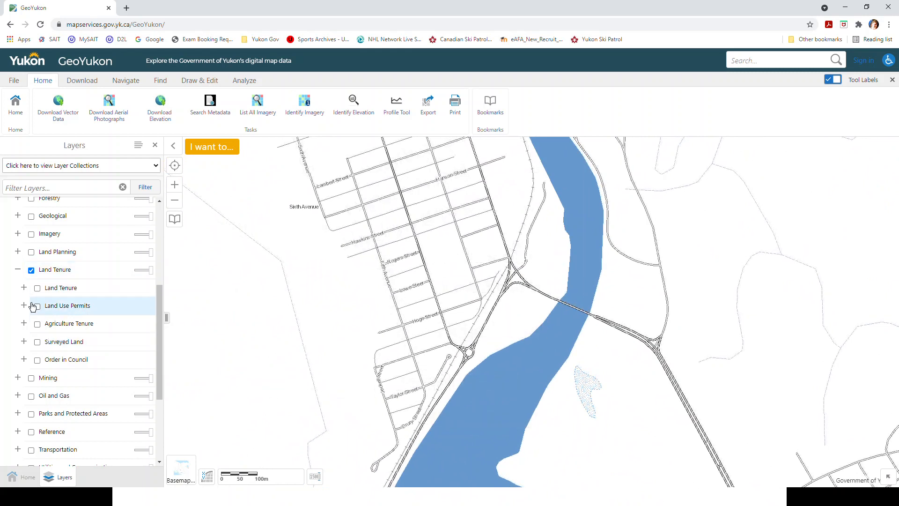
{"action": "left_click", "coordinate": [24, 341]}
{"action": "scroll", "coordinate": [88, 287], "scroll_direction": "down", "scroll_amount": 3}
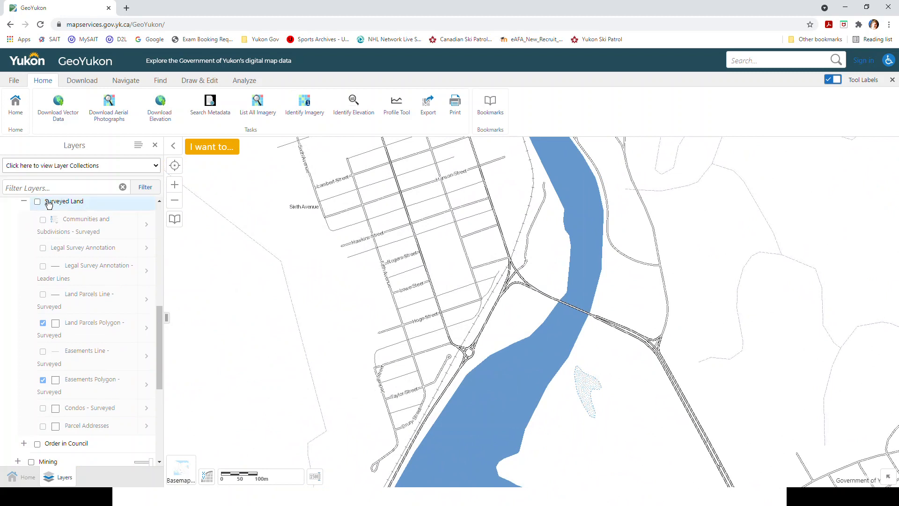
{"action": "left_click", "coordinate": [38, 202]}
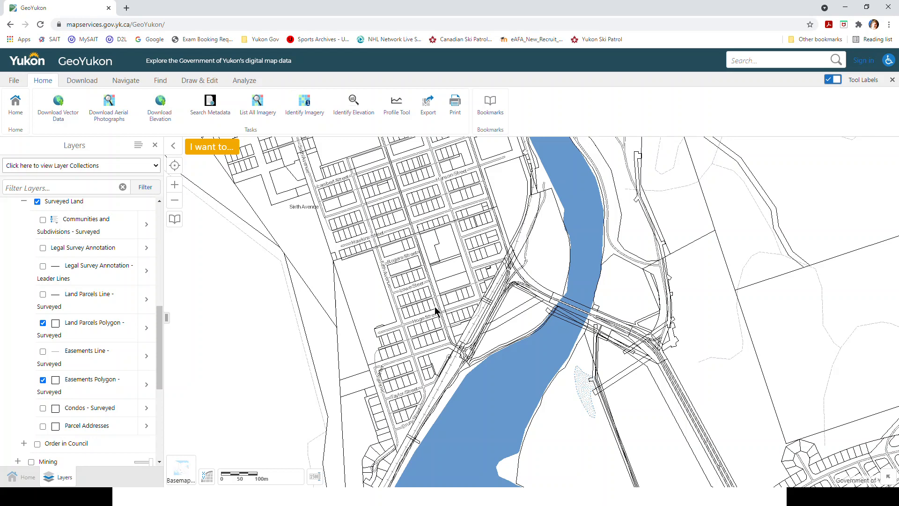
Step: Identify the parcel LOT 1 BLOCK J WHITEHORSE on the map, examine its additional details and close them
{"action": "scroll", "coordinate": [424, 306], "scroll_direction": "up", "scroll_amount": 3}
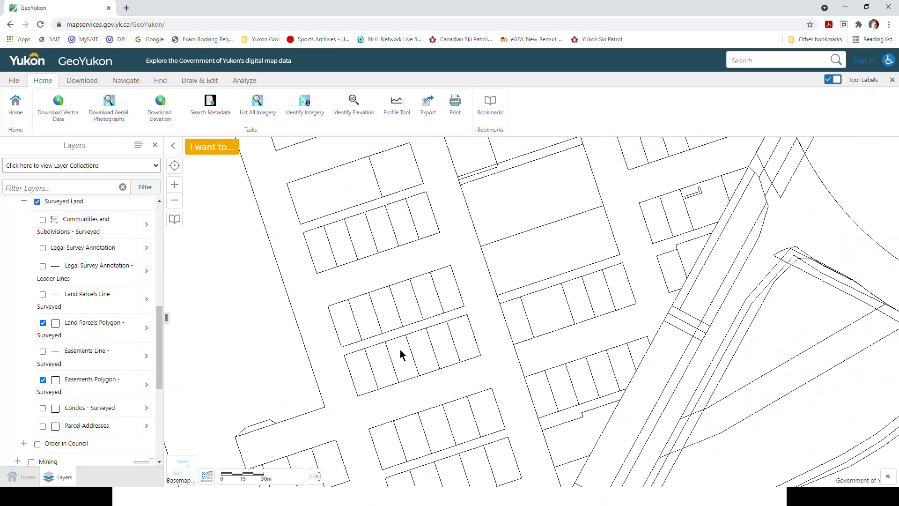
{"action": "left_click", "coordinate": [470, 333]}
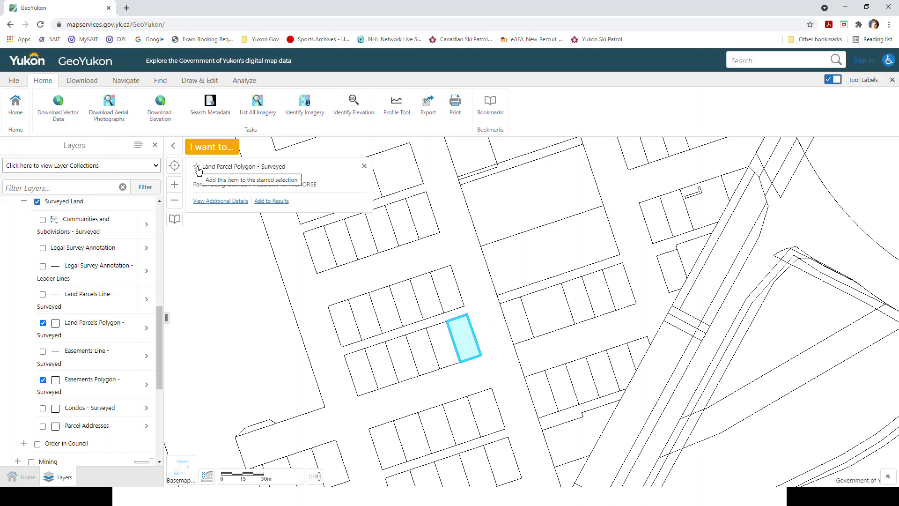
{"action": "left_click", "coordinate": [238, 201]}
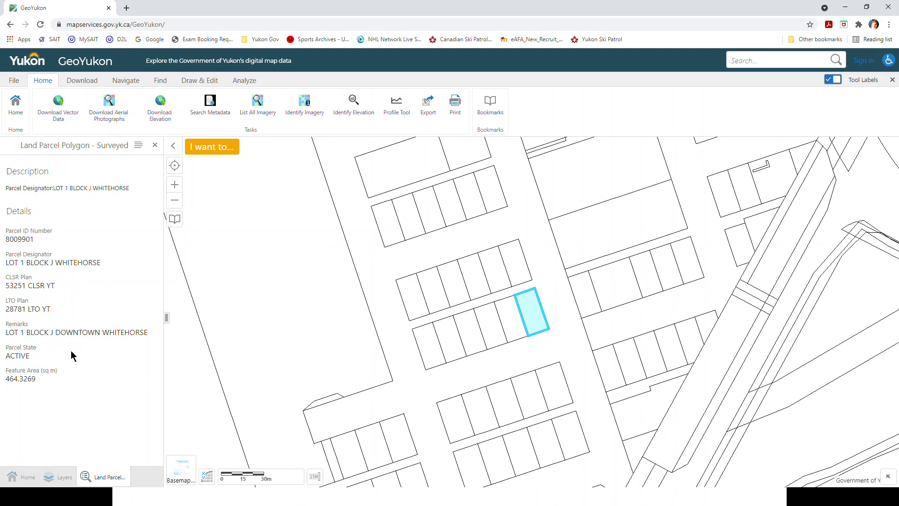
{"action": "left_click_drag", "start_coordinate": [56, 382], "coordinate": [6, 229]}
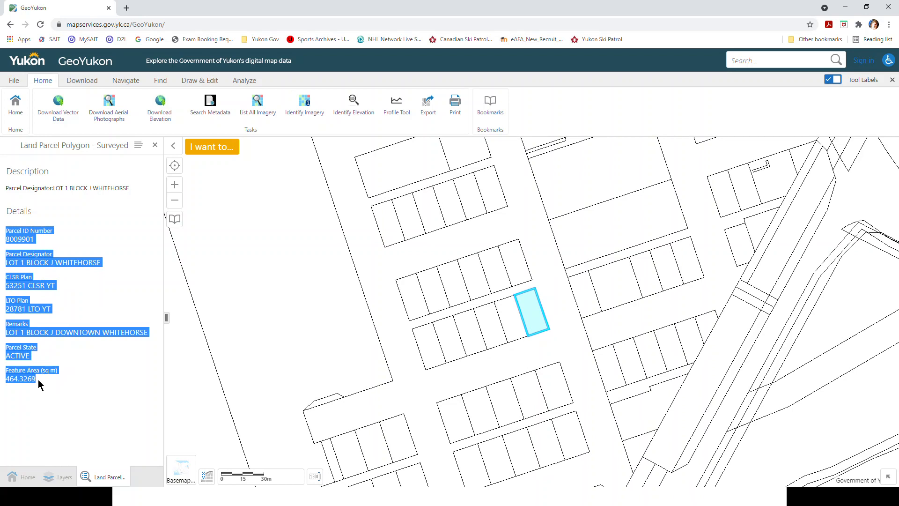
{"action": "left_click", "coordinate": [156, 146]}
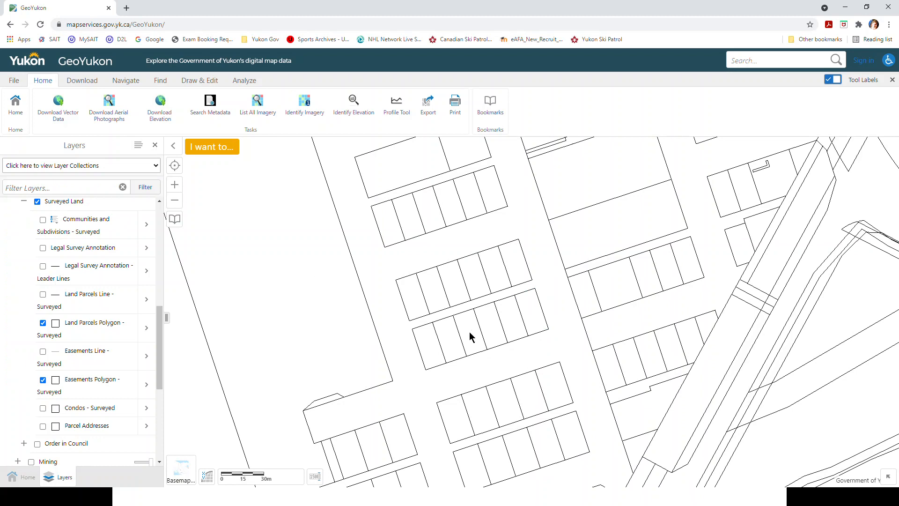
Step: Find data on the map at the parcel LOT 3 BLOCK K WHITEHORSE and examine its details
{"action": "right_click", "coordinate": [451, 217]}
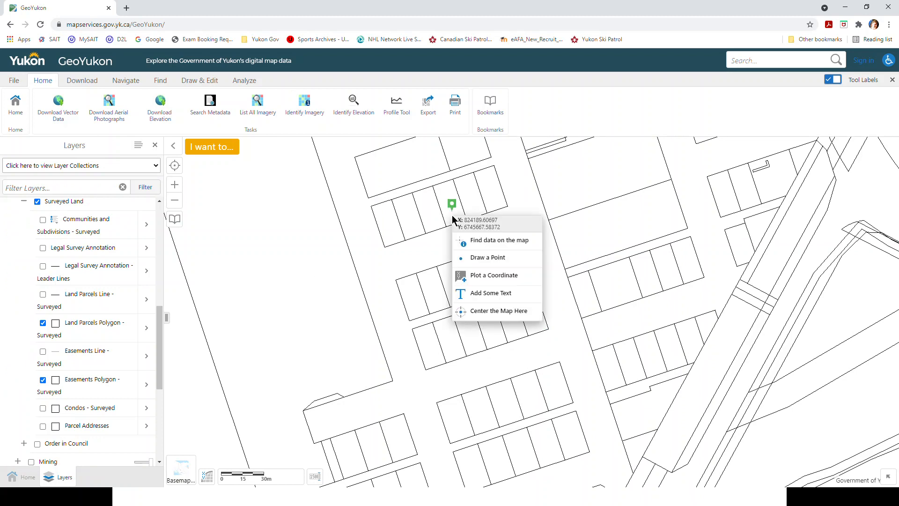
{"action": "left_click", "coordinate": [497, 243]}
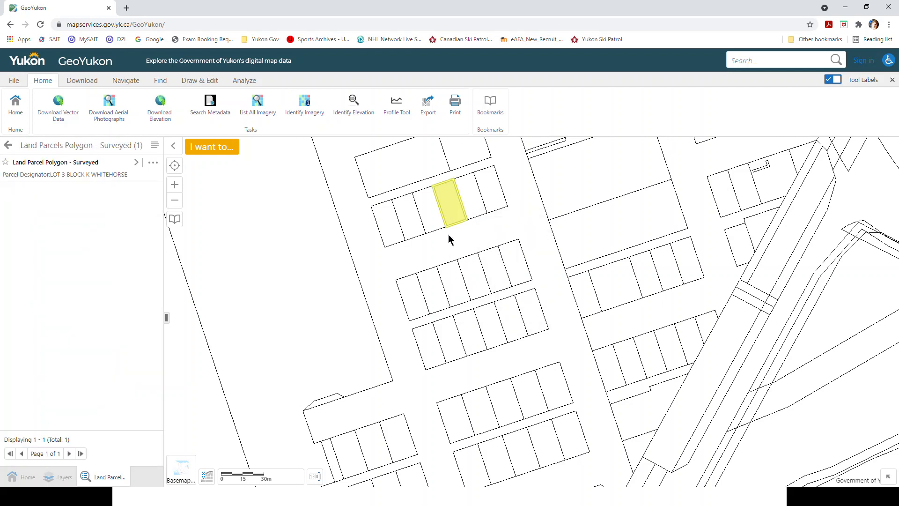
{"action": "left_click", "coordinate": [88, 162]}
{"action": "left_click_drag", "start_coordinate": [46, 386], "coordinate": [8, 231]}
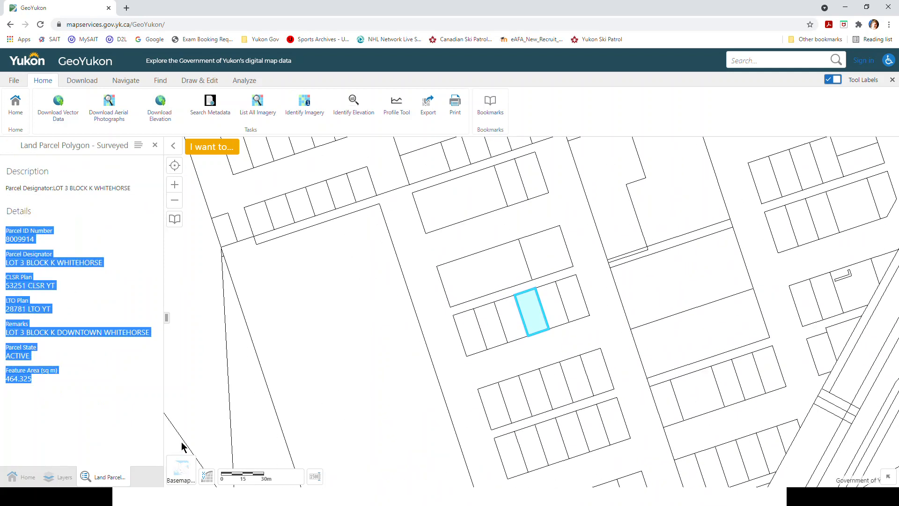
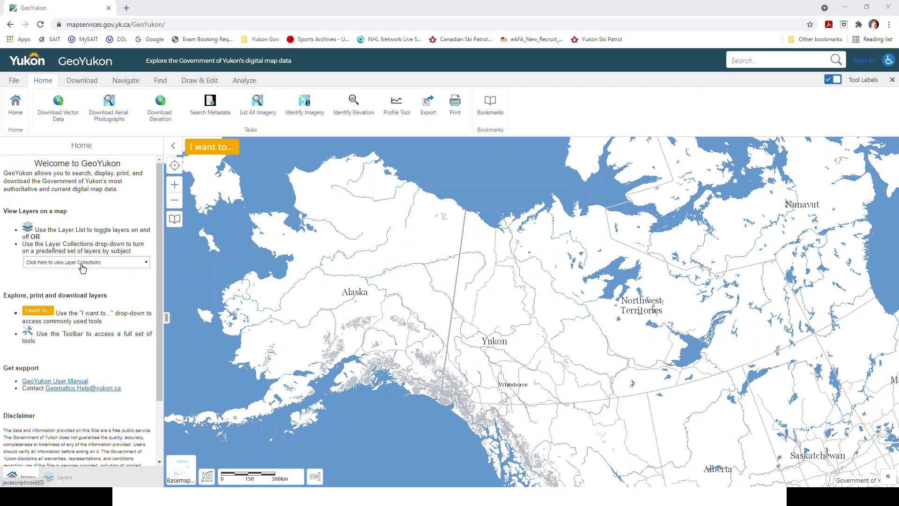
Step: Open the layer list, expand the Base Data group and turn it on
{"action": "left_click", "coordinate": [82, 263]}
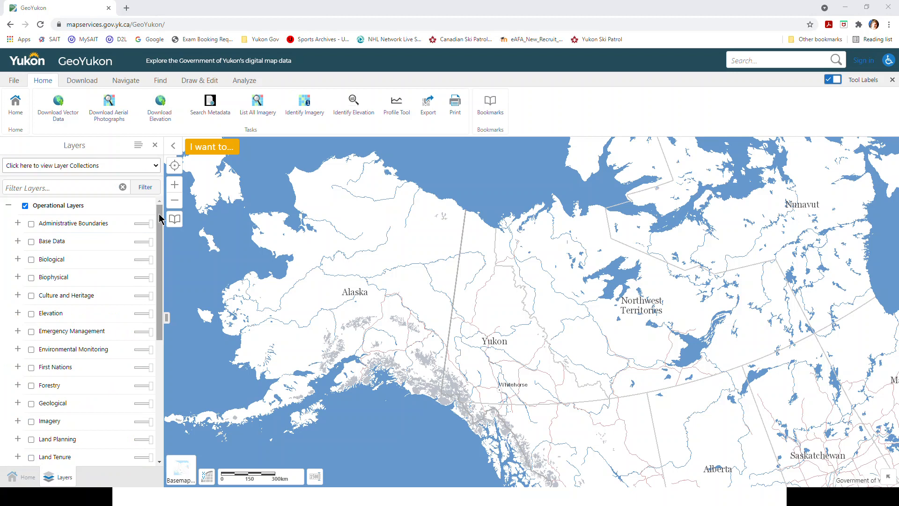
{"action": "left_click", "coordinate": [17, 240]}
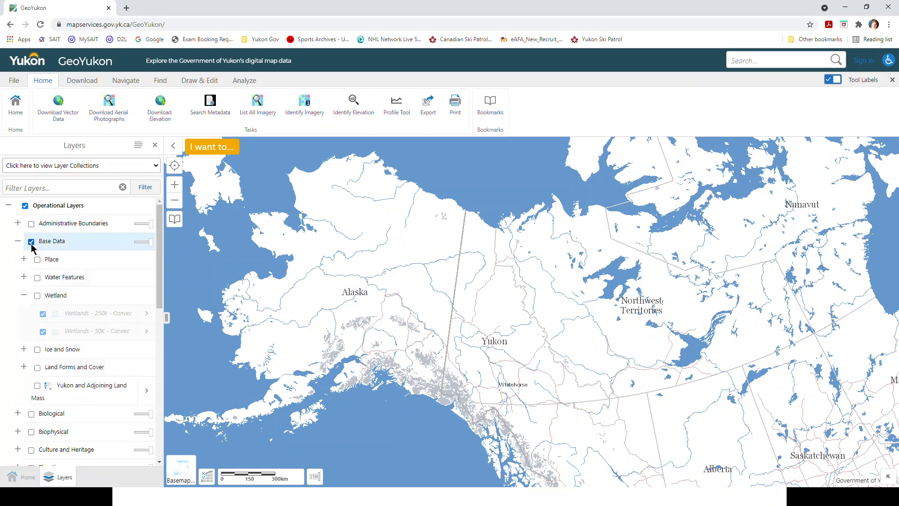
{"action": "left_click", "coordinate": [32, 241]}
Step: Expand and turn on the Place group under Base Data, and view the legend symbols of the Places - 1M layer
{"action": "left_click", "coordinate": [24, 259]}
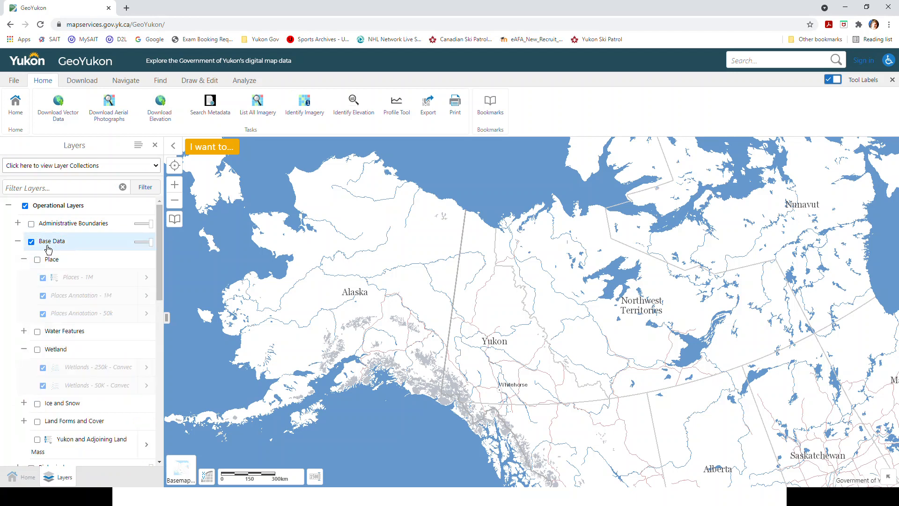
{"action": "left_click", "coordinate": [24, 260]}
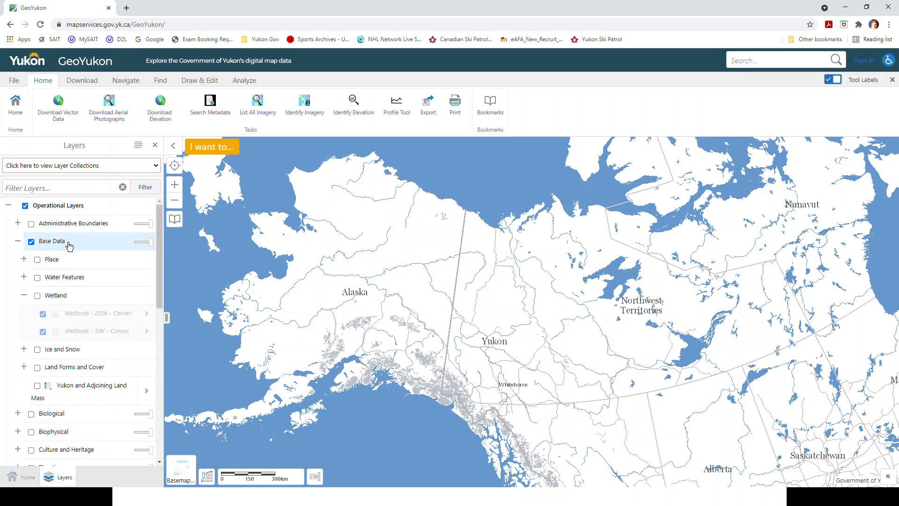
{"action": "left_click", "coordinate": [24, 260]}
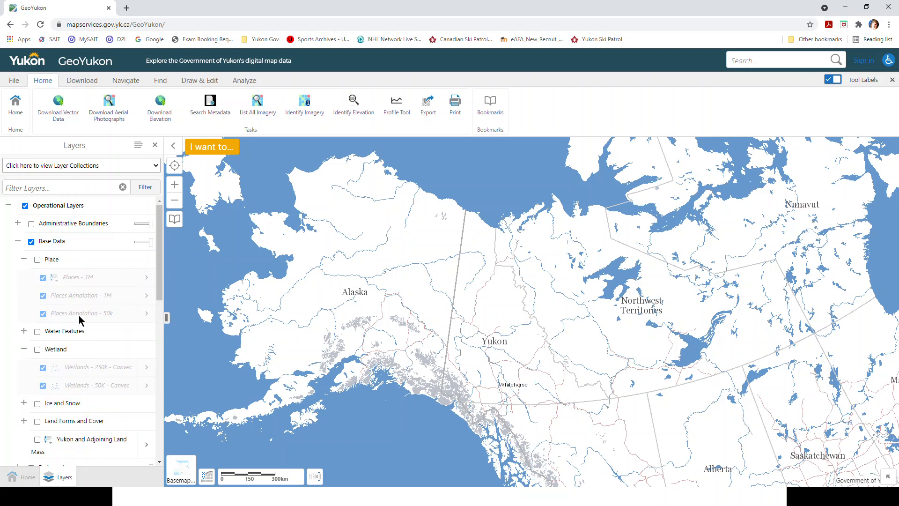
{"action": "left_click", "coordinate": [37, 260]}
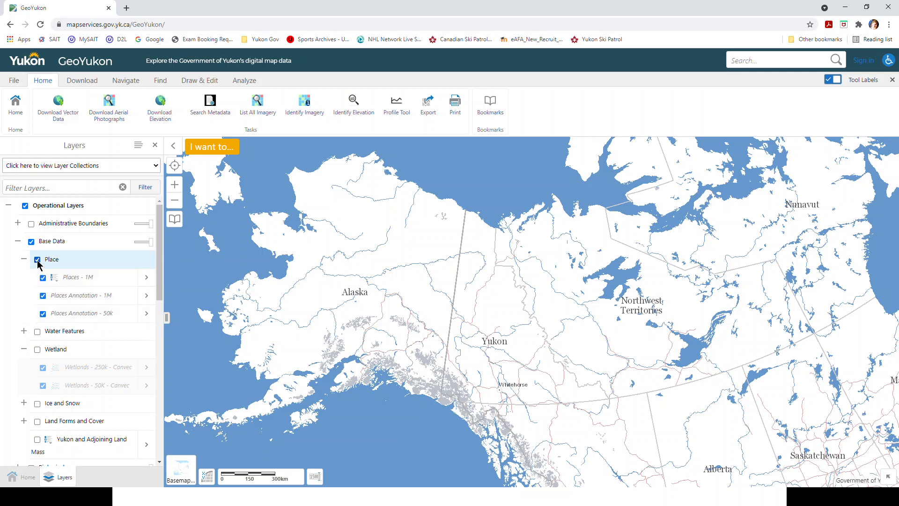
{"action": "left_click", "coordinate": [56, 278]}
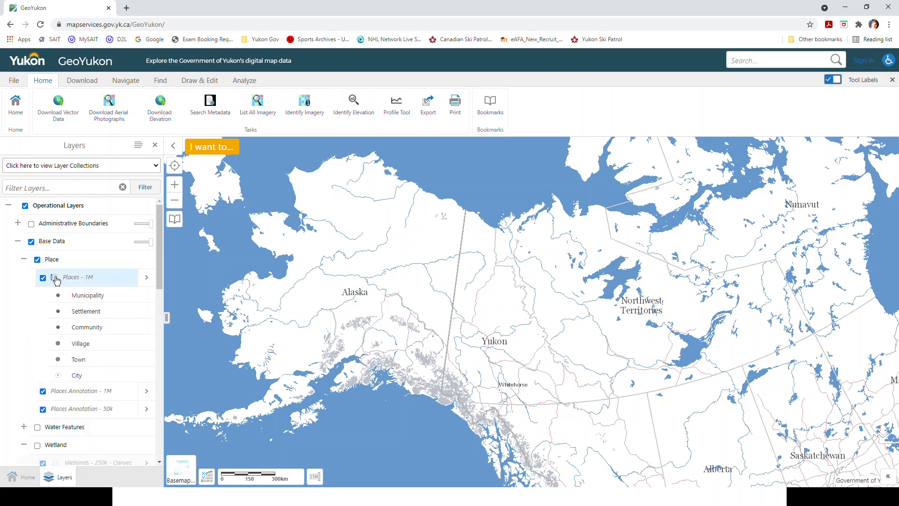
{"action": "left_click", "coordinate": [55, 278]}
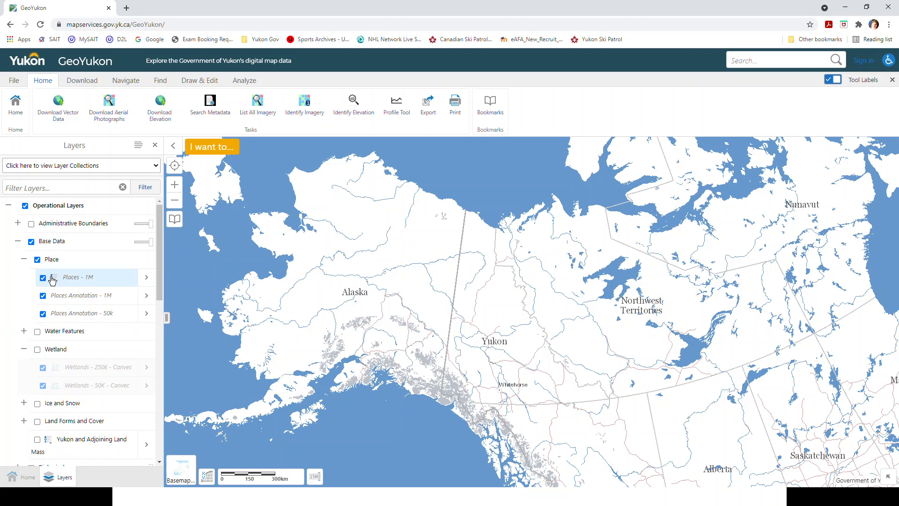
Step: Turn off the Base Data group and collapse it in the layer list
{"action": "left_click", "coordinate": [31, 242]}
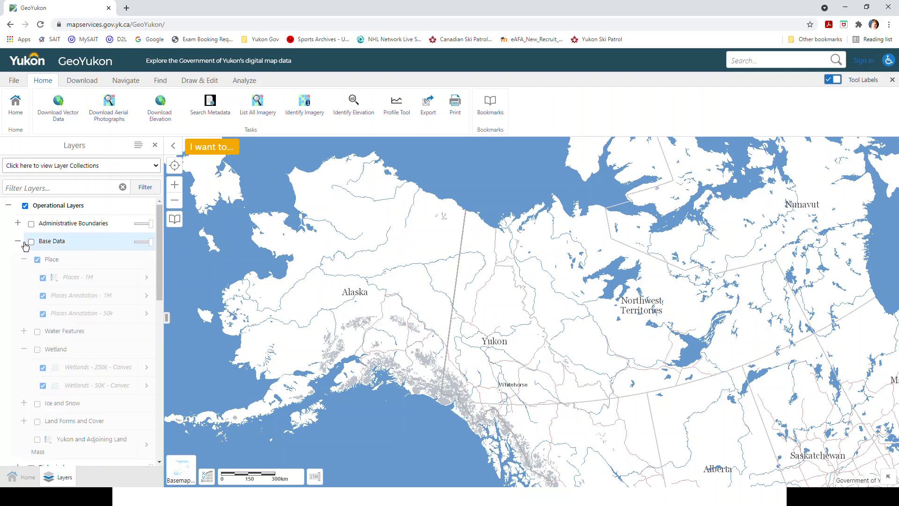
{"action": "left_click", "coordinate": [18, 241]}
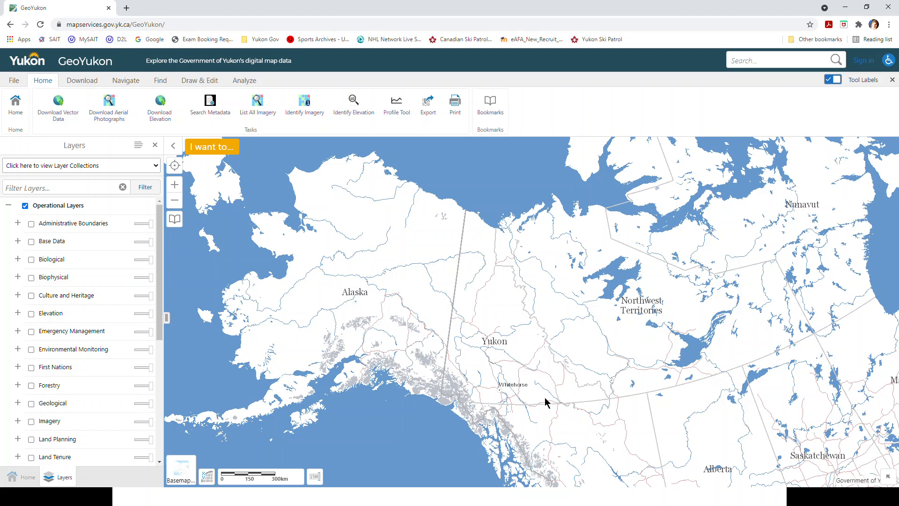
Step: Turn on the Elevation group, then expand and turn on its Contours subgroup
{"action": "scroll", "coordinate": [65, 370], "scroll_direction": "down", "scroll_amount": 2}
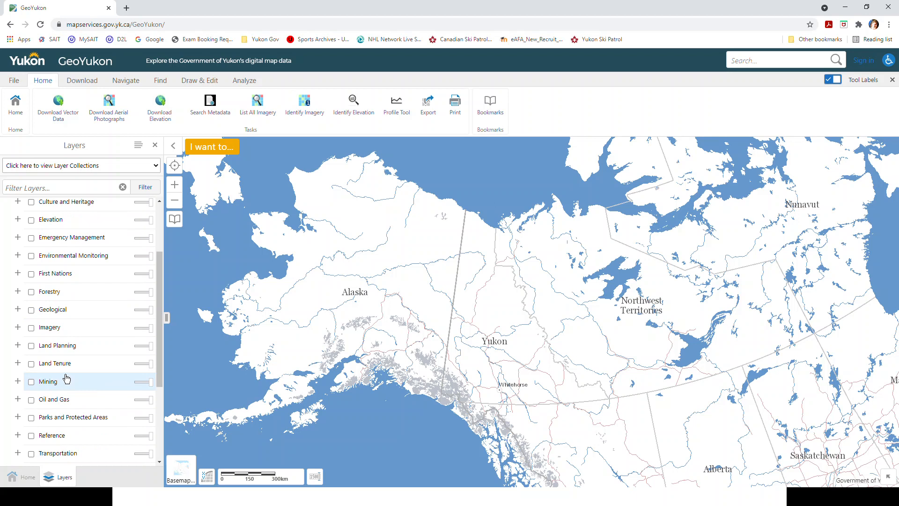
{"action": "left_click", "coordinate": [32, 220]}
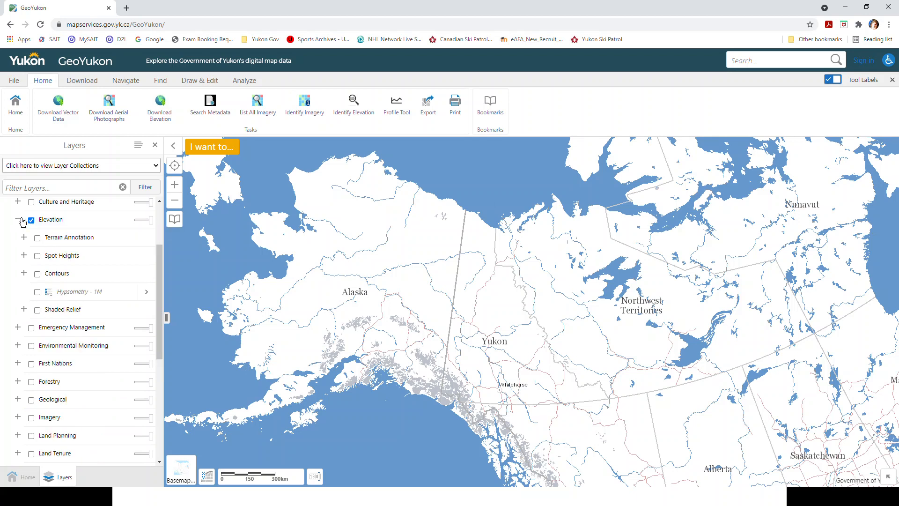
{"action": "left_click", "coordinate": [24, 273]}
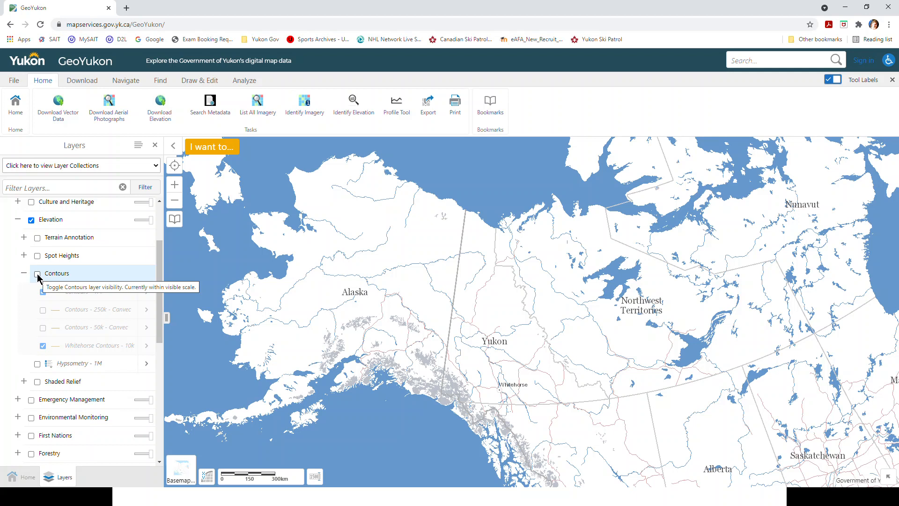
{"action": "left_click", "coordinate": [37, 274]}
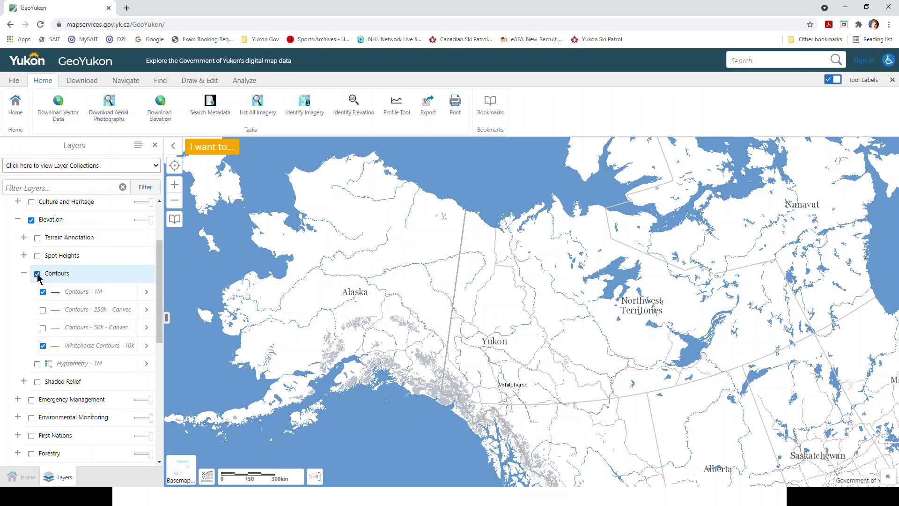
Step: Turn on the Hypsometry - 1M layer with its legend shown, and bring the map to a scale that displays the elevation layers
{"action": "left_click", "coordinate": [37, 364]}
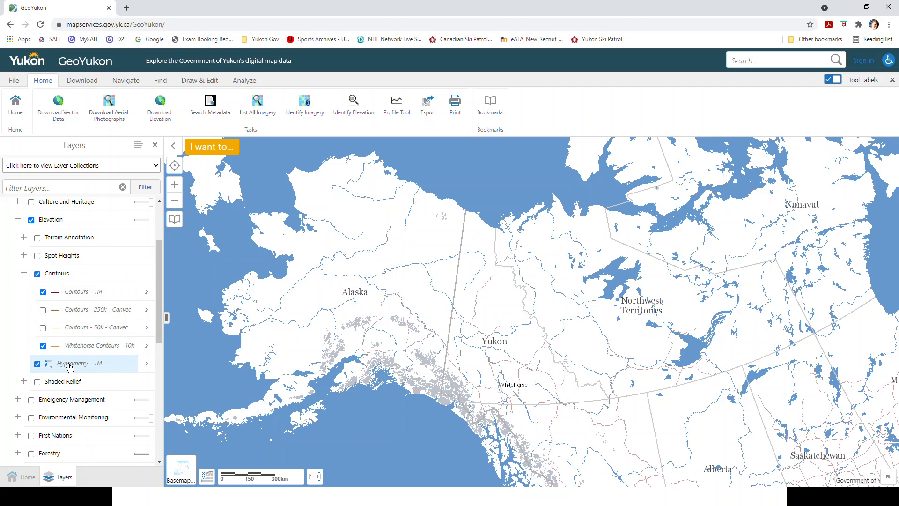
{"action": "left_click", "coordinate": [49, 364]}
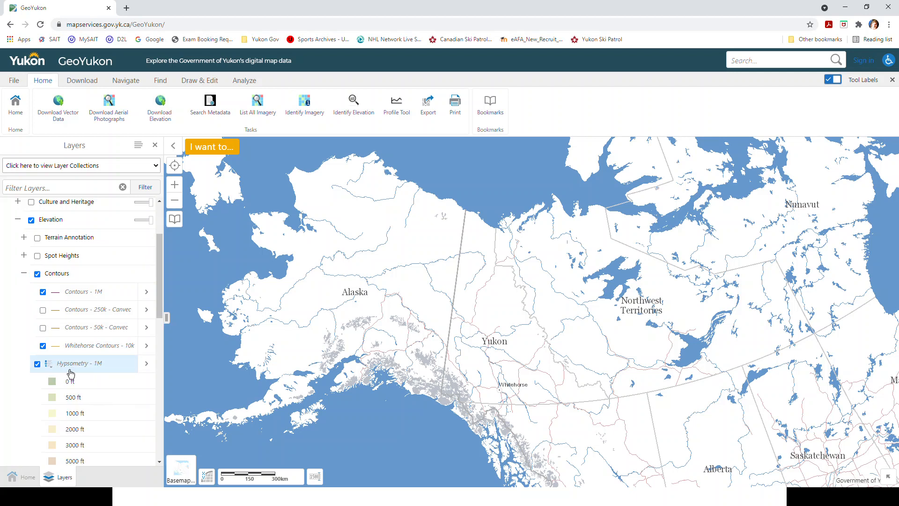
{"action": "scroll", "coordinate": [71, 372], "scroll_direction": "down", "scroll_amount": 1}
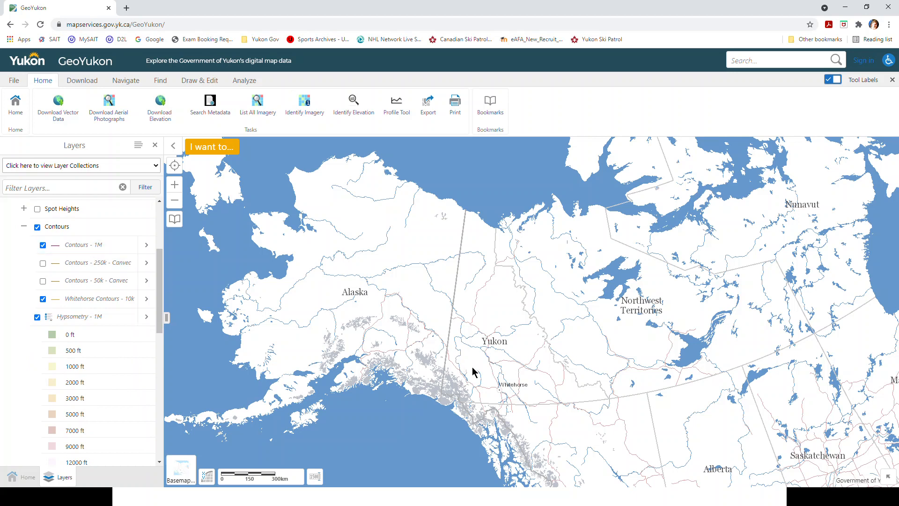
{"action": "scroll", "coordinate": [473, 371], "scroll_direction": "up", "scroll_amount": 3}
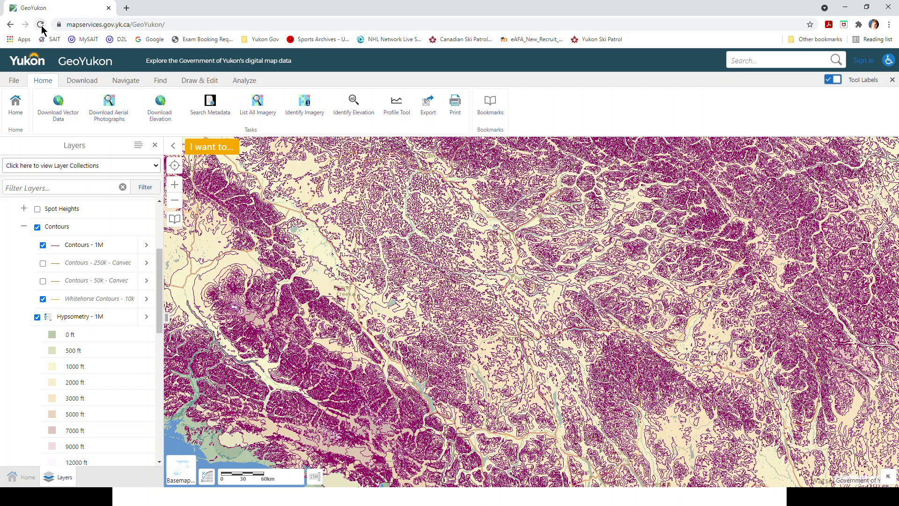
Step: Turn off the Contours subgroup, the Hypsometry - 1M layer and the whole Elevation group
{"action": "left_click", "coordinate": [37, 227]}
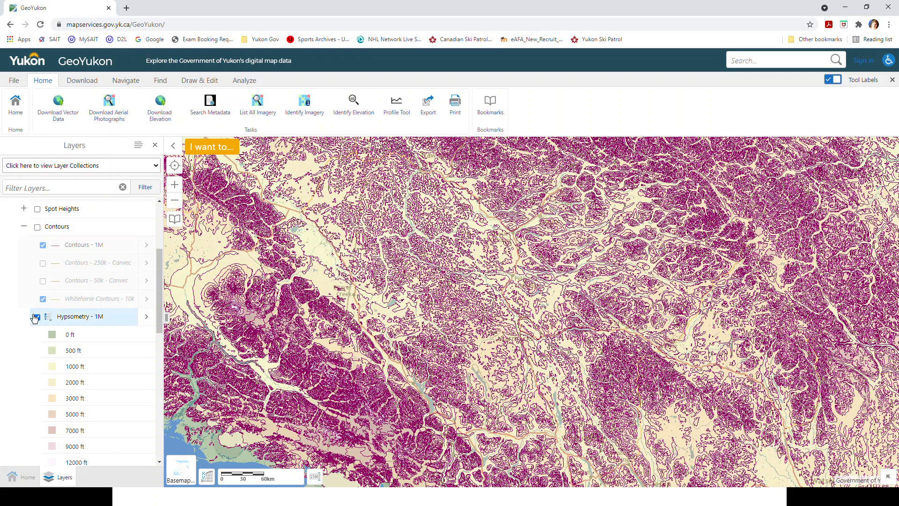
{"action": "left_click", "coordinate": [35, 317]}
{"action": "scroll", "coordinate": [35, 309], "scroll_direction": "up", "scroll_amount": 2}
{"action": "left_click", "coordinate": [32, 220]}
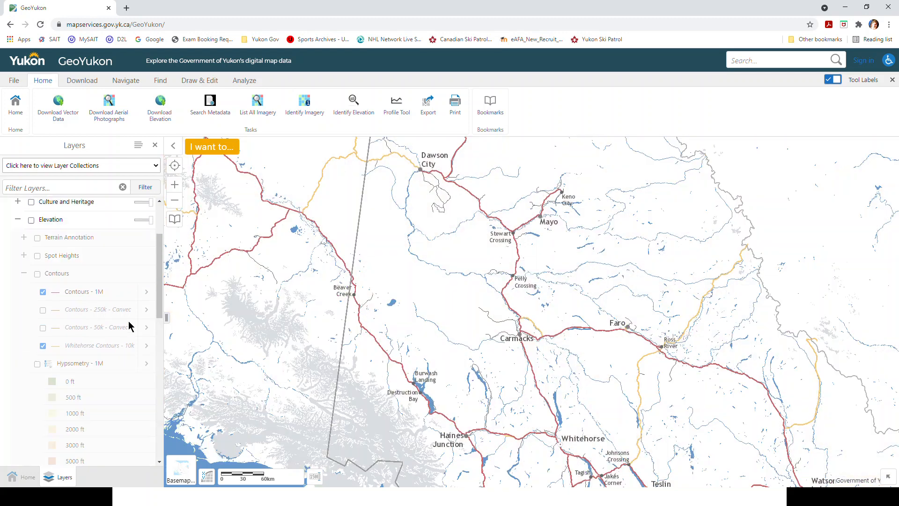
Step: Turn the Elevation group and its Contours subgroup back on, and widen the layer list to show the full contour layer names
{"action": "left_click", "coordinate": [31, 220]}
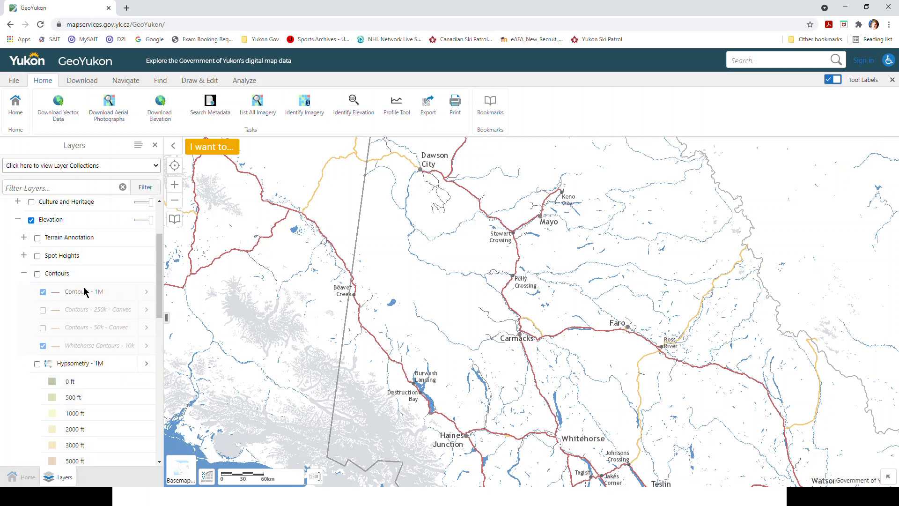
{"action": "left_click", "coordinate": [38, 275]}
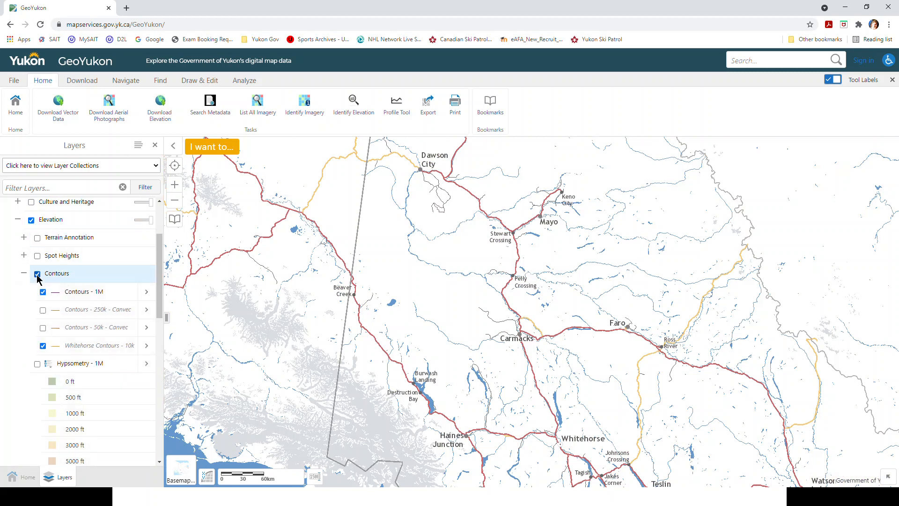
{"action": "left_click_drag", "start_coordinate": [166, 320], "coordinate": [221, 319]}
{"action": "left_click", "coordinate": [70, 274]}
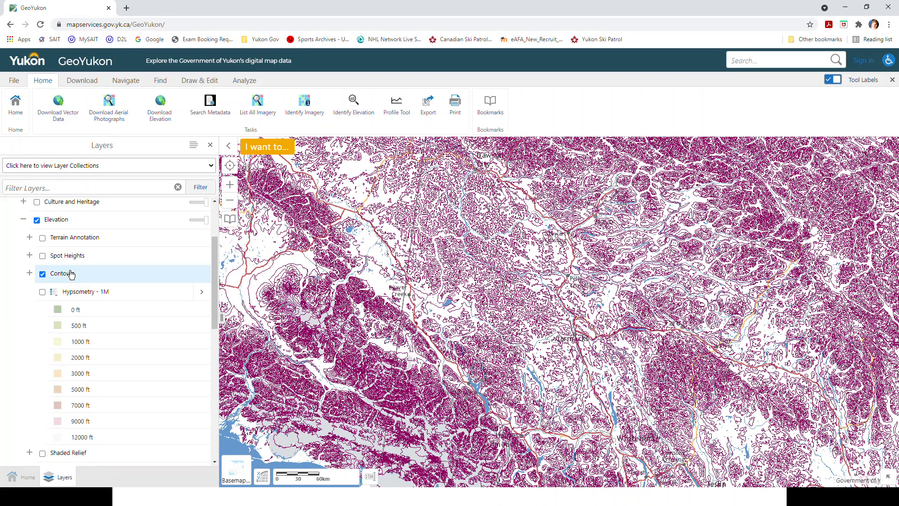
{"action": "left_click", "coordinate": [30, 273]}
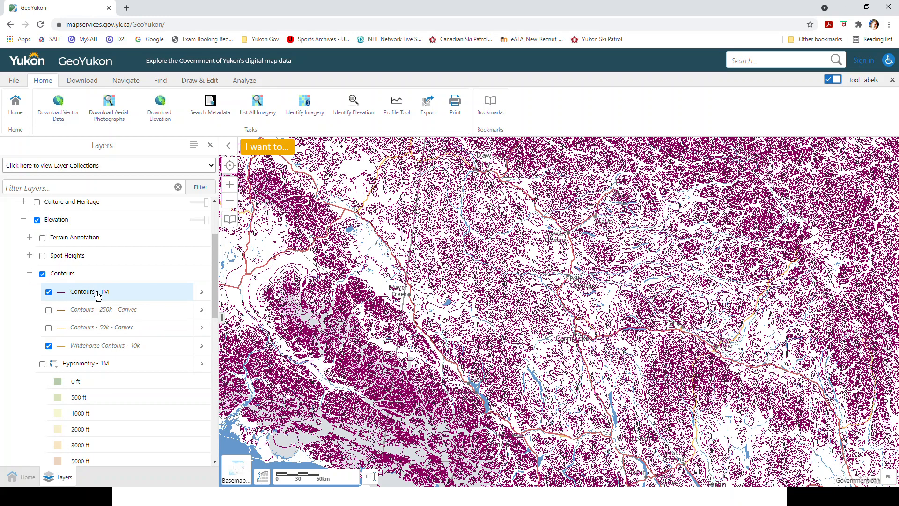
Step: Open the metadata of the Contours - 1M layer, read through its source and keyword information, and close it
{"action": "left_click", "coordinate": [203, 294]}
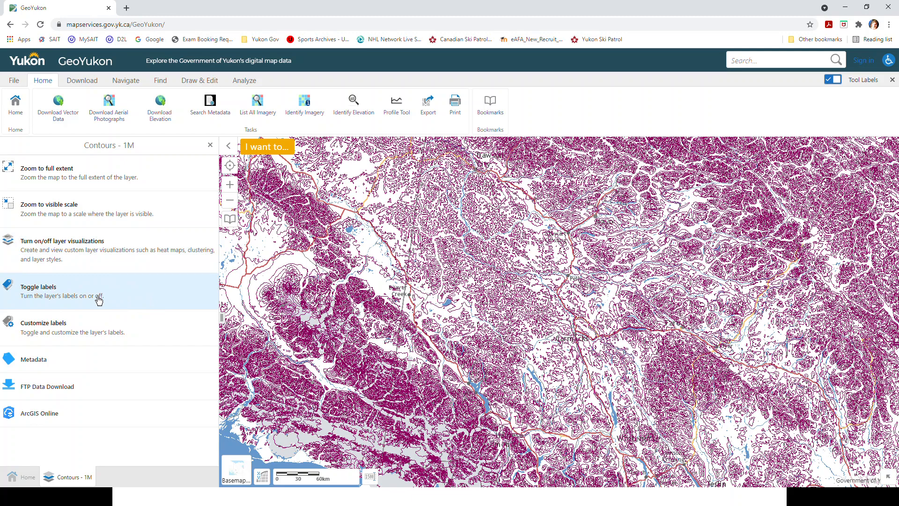
{"action": "left_click", "coordinate": [45, 360]}
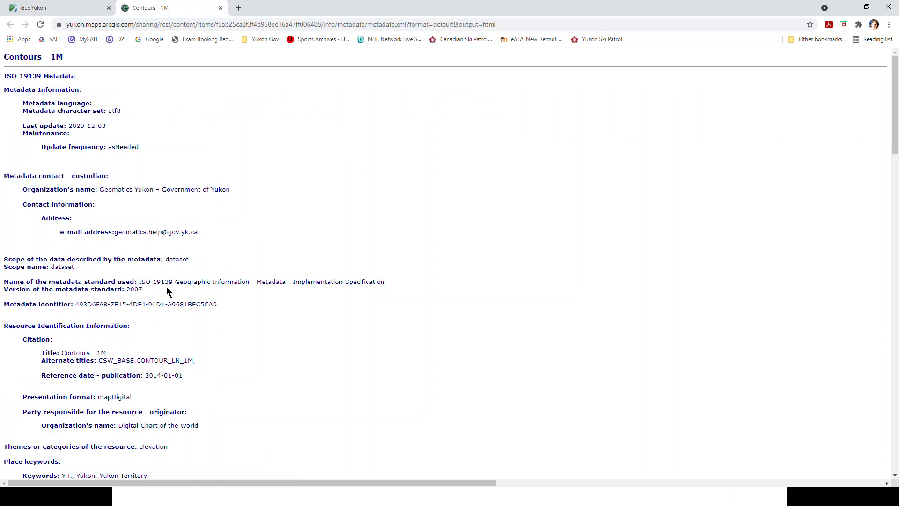
{"action": "scroll", "coordinate": [169, 290], "scroll_direction": "down", "scroll_amount": 2}
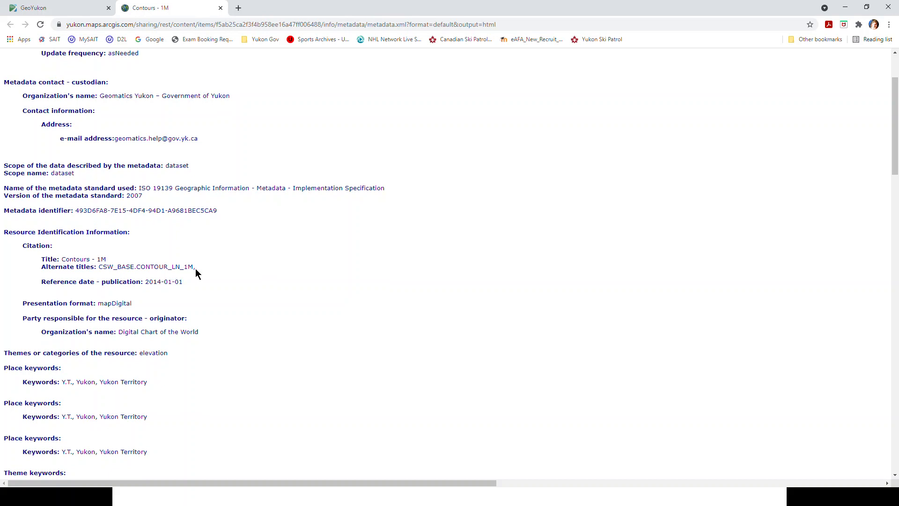
{"action": "scroll", "coordinate": [195, 269], "scroll_direction": "up", "scroll_amount": 1}
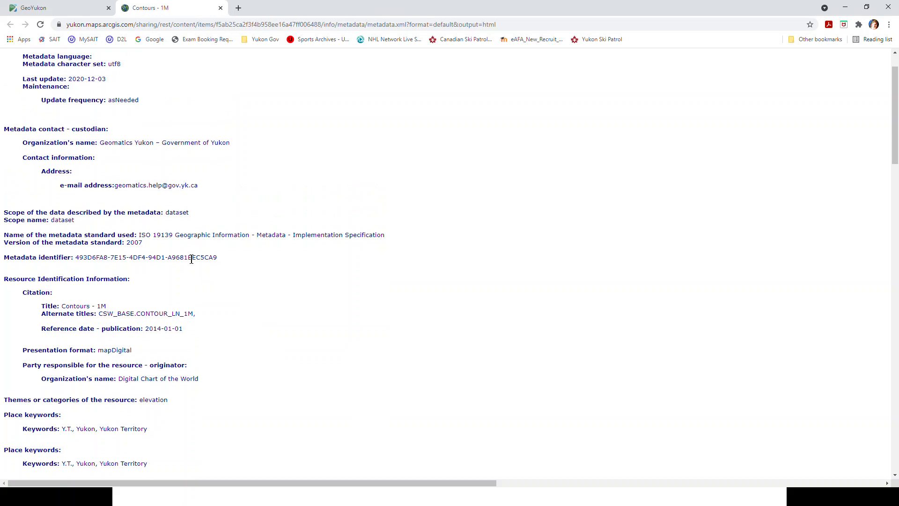
{"action": "scroll", "coordinate": [189, 255], "scroll_direction": "down", "scroll_amount": 1}
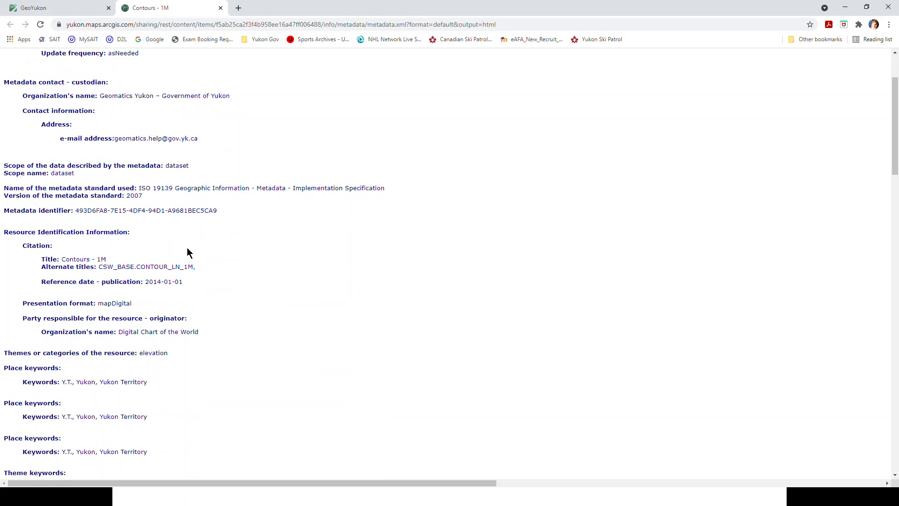
{"action": "scroll", "coordinate": [187, 251], "scroll_direction": "down", "scroll_amount": 8}
{"action": "scroll", "coordinate": [191, 255], "scroll_direction": "up", "scroll_amount": 6}
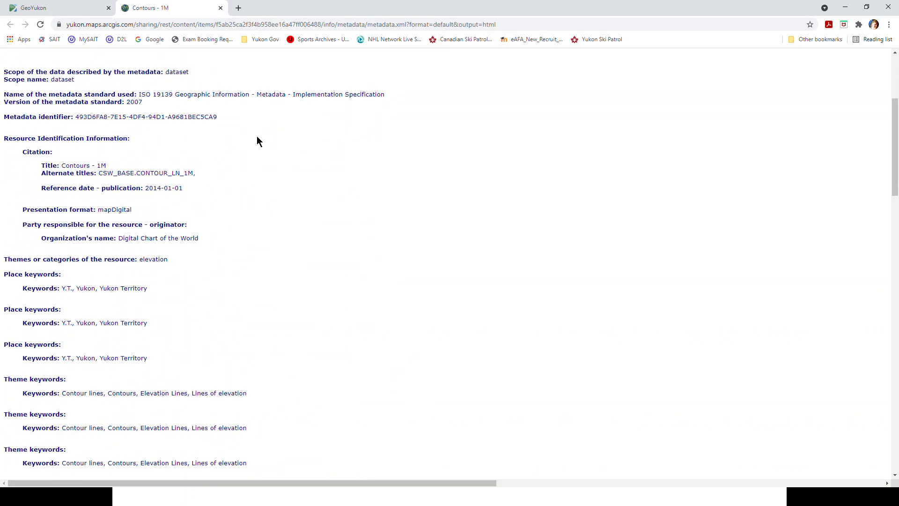
{"action": "left_click", "coordinate": [220, 8]}
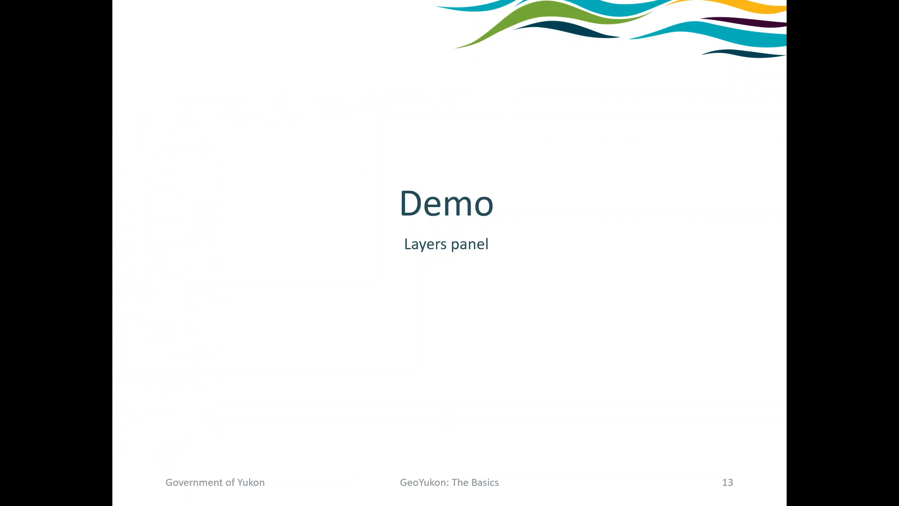
{"action": "left_click", "coordinate": [21, 252]}
{"action": "left_click", "coordinate": [20, 252]}
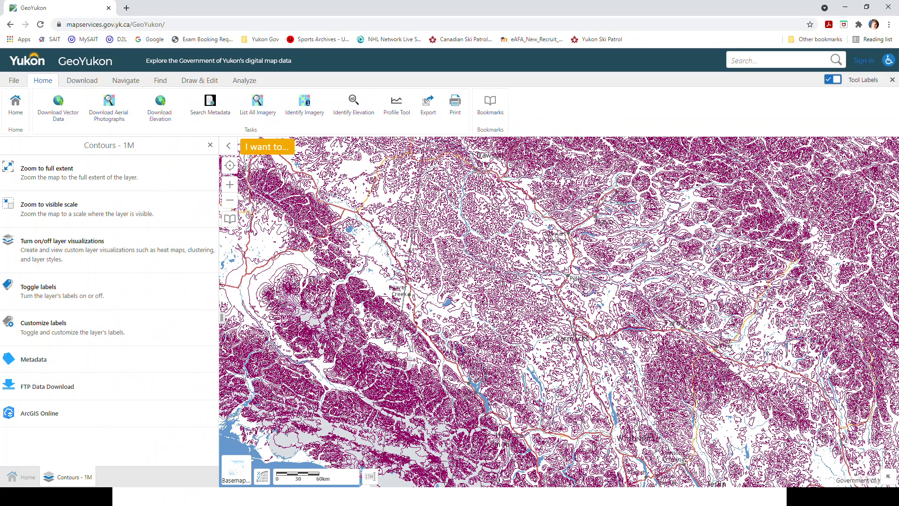
Step: Reload GeoYukon and upload the zipped shapefile YG_ENV_PARKS_LMU8AOI.shp.zip to the map
{"action": "left_click", "coordinate": [42, 25]}
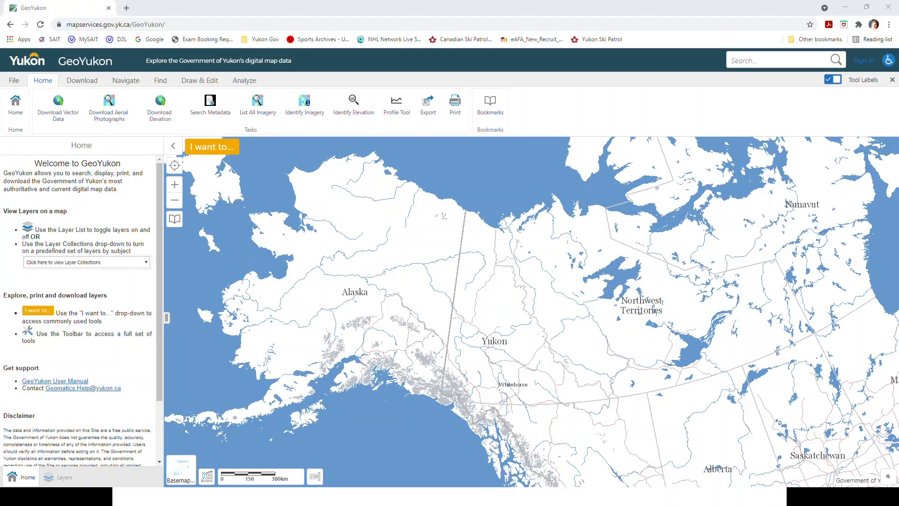
{"action": "left_click", "coordinate": [14, 80]}
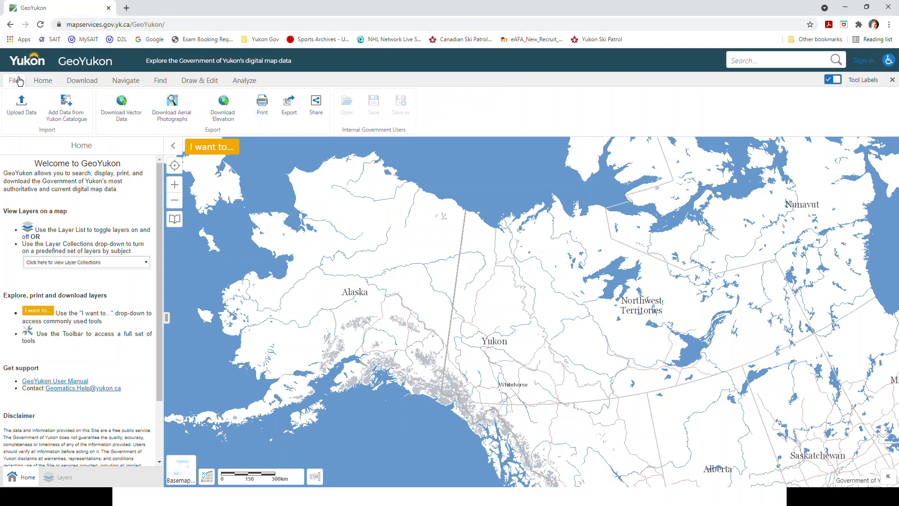
{"action": "left_click", "coordinate": [22, 113]}
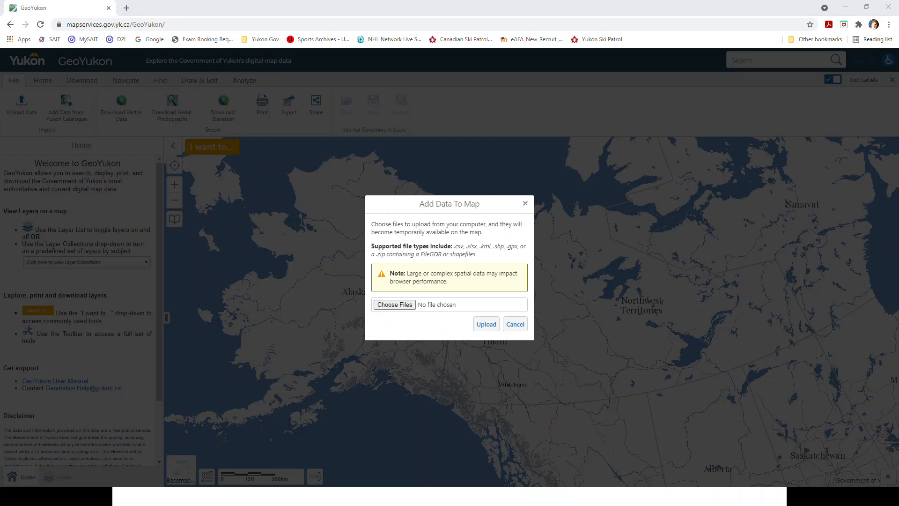
{"action": "left_click_drag", "start_coordinate": [281, 206], "coordinate": [457, 315]}
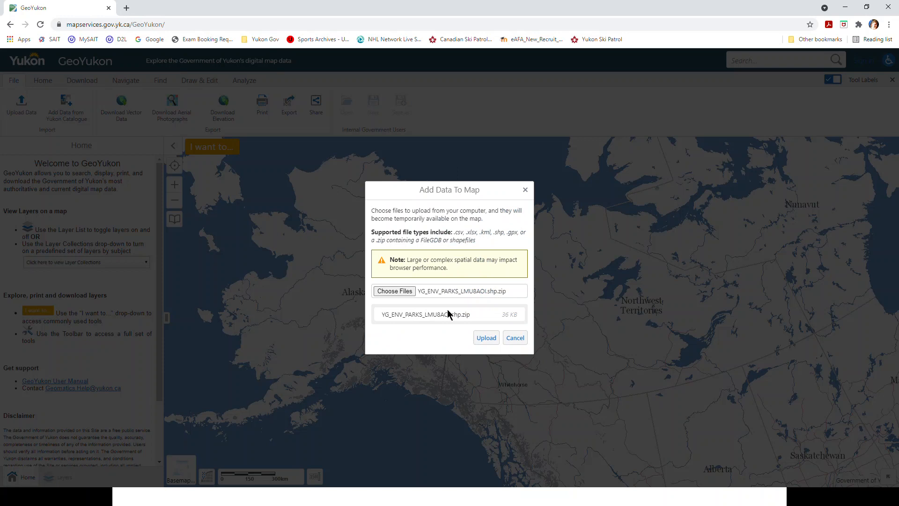
{"action": "left_click", "coordinate": [486, 338]}
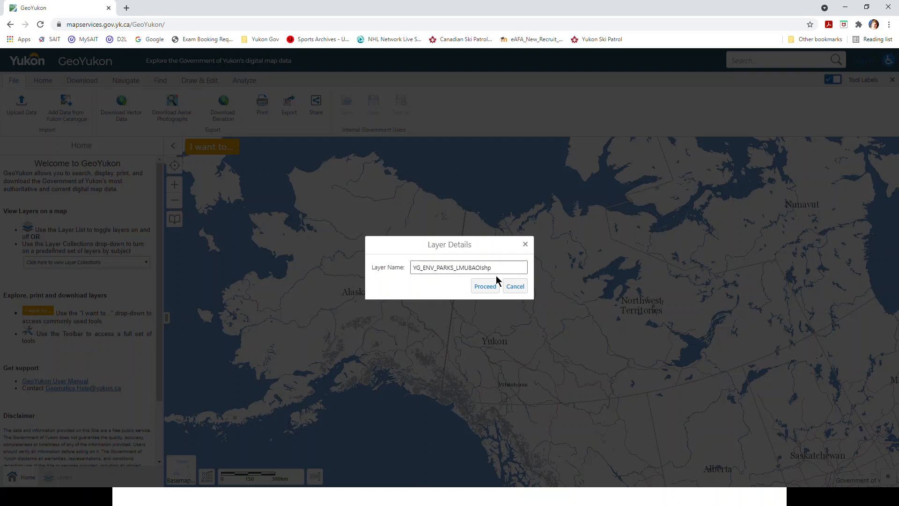
Step: Name the uploaded layer Demo_data and proceed to its symbol settings
{"action": "left_click_drag", "start_coordinate": [490, 268], "coordinate": [372, 260]}
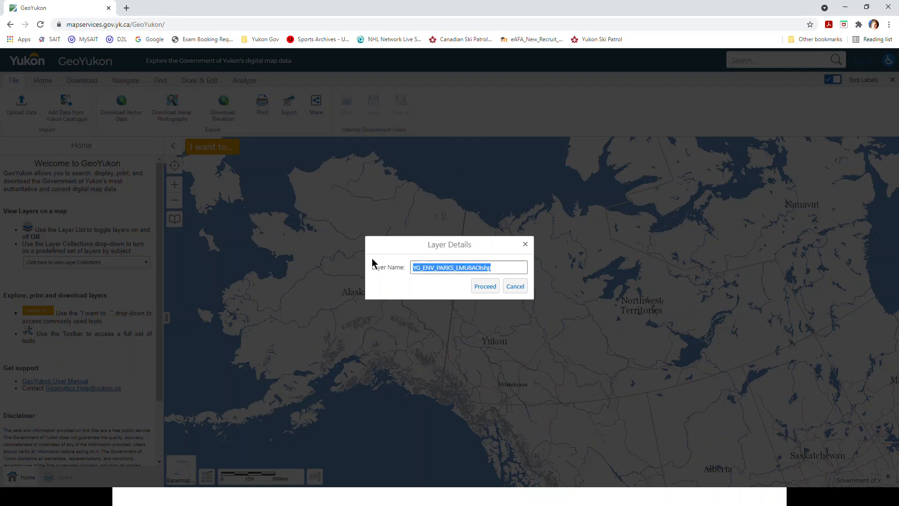
{"action": "type", "text": "Demonstration"}
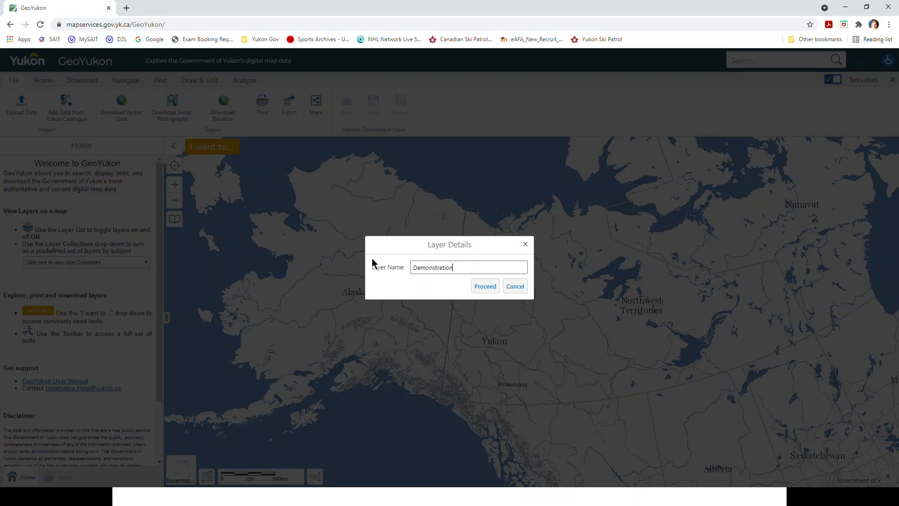
{"action": "left_click_drag", "start_coordinate": [467, 267], "coordinate": [339, 252]}
{"action": "type", "text": "Demo_data"}
{"action": "left_click", "coordinate": [485, 290]}
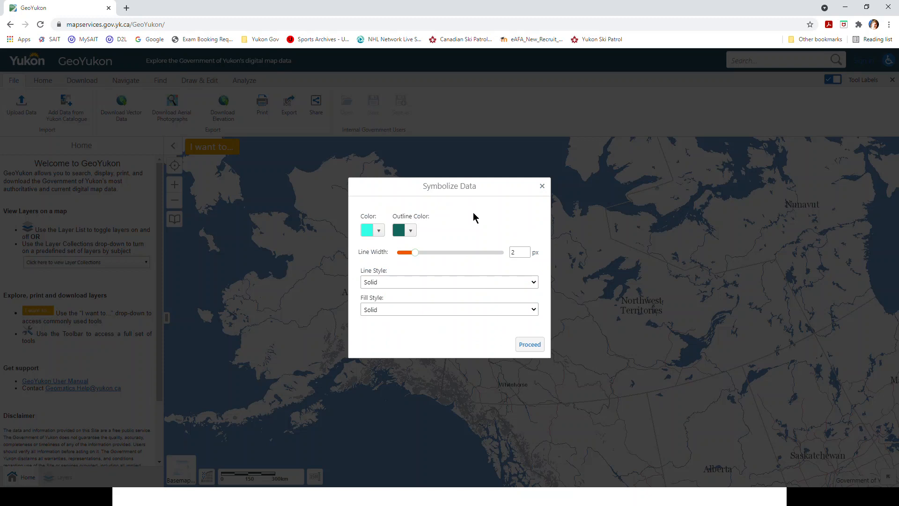
Step: Set the uploaded layer's line style to Dash and its line width to 4 px
{"action": "left_click", "coordinate": [532, 283]}
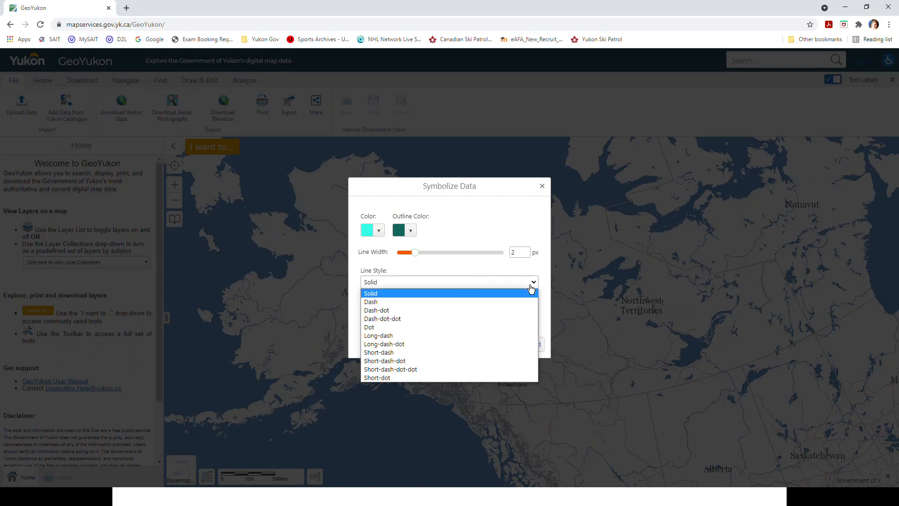
{"action": "left_click", "coordinate": [382, 303]}
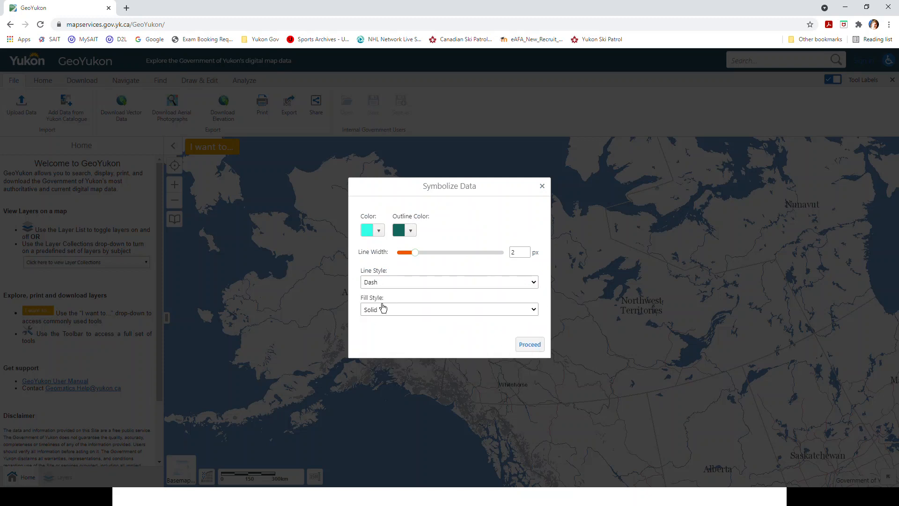
{"action": "left_click_drag", "start_coordinate": [414, 253], "coordinate": [434, 252]}
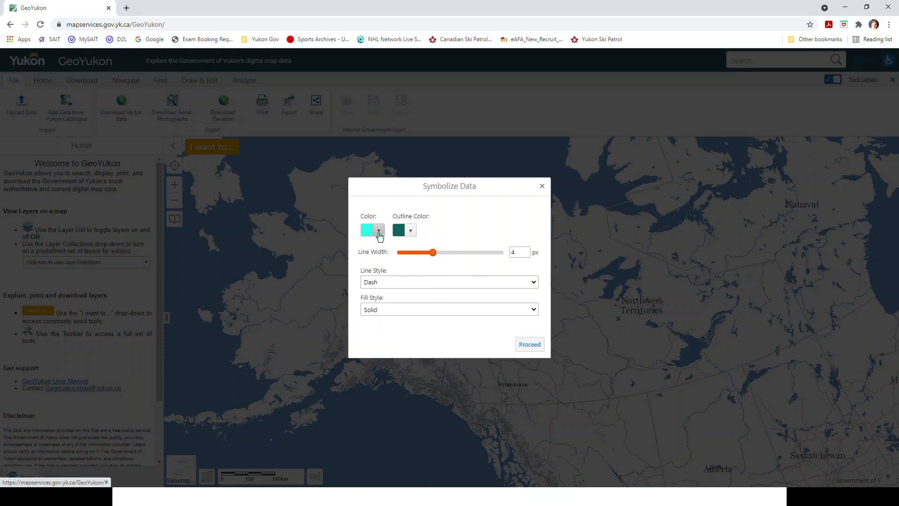
Step: Choose a black outline color and a red fill color for the uploaded layer
{"action": "left_click", "coordinate": [411, 230]}
{"action": "left_click_drag", "start_coordinate": [486, 305], "coordinate": [370, 341]}
{"action": "left_click", "coordinate": [379, 230]}
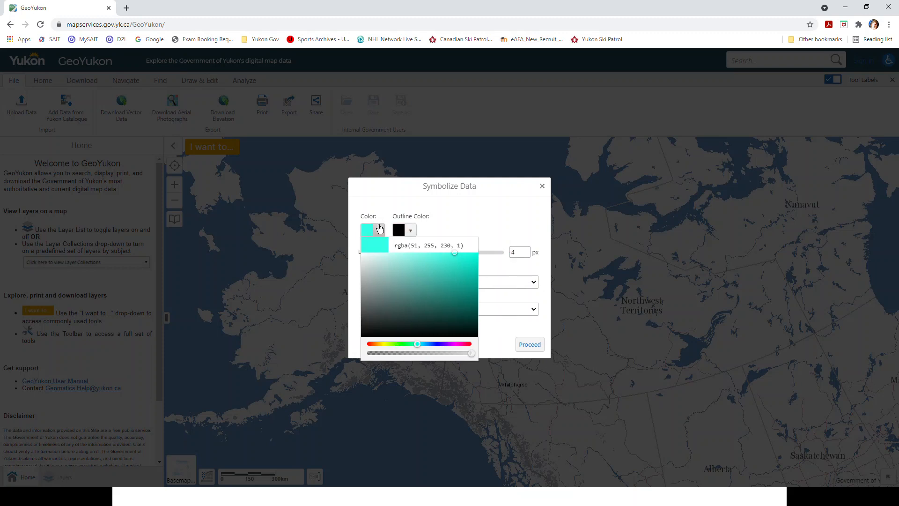
{"action": "left_click_drag", "start_coordinate": [417, 344], "coordinate": [500, 311]}
{"action": "left_click", "coordinate": [492, 266]}
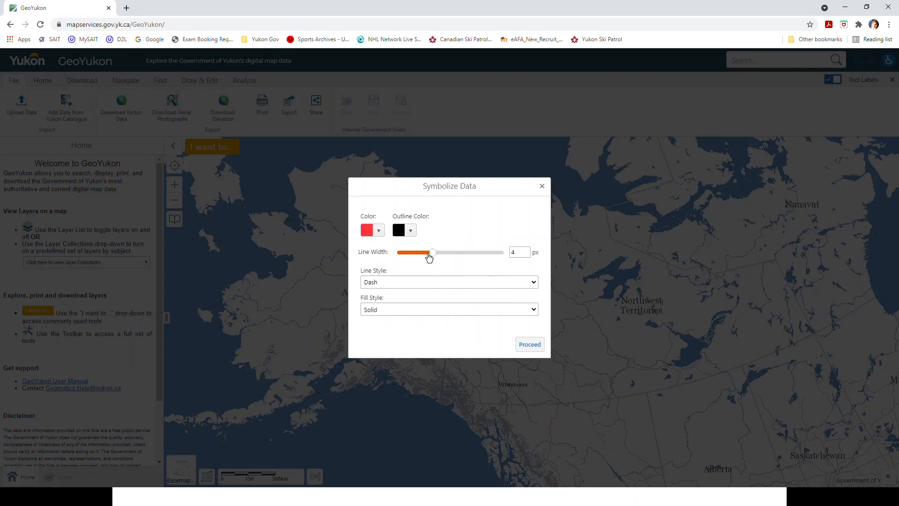
Step: Set the line width to 6 px and the fill style to Horizontal, and add the symbolized layer to the map
{"action": "left_click_drag", "start_coordinate": [433, 253], "coordinate": [449, 253]}
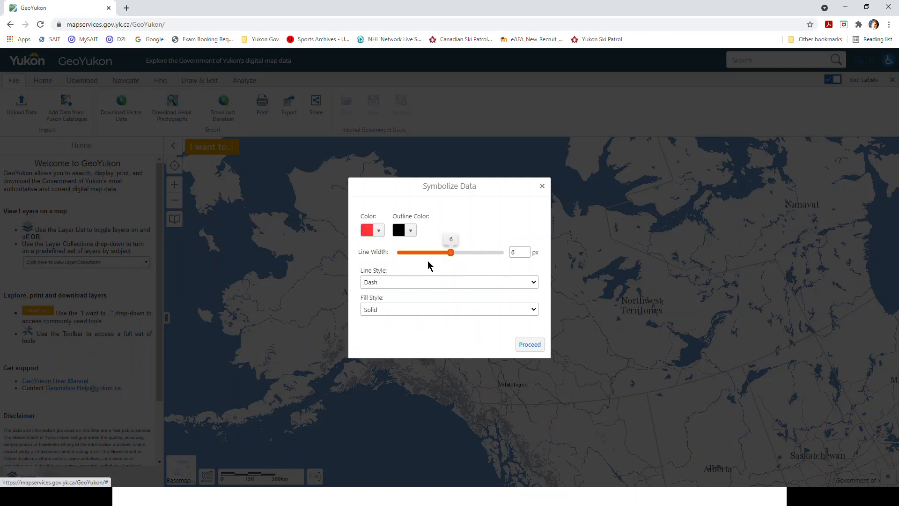
{"action": "left_click", "coordinate": [517, 310]}
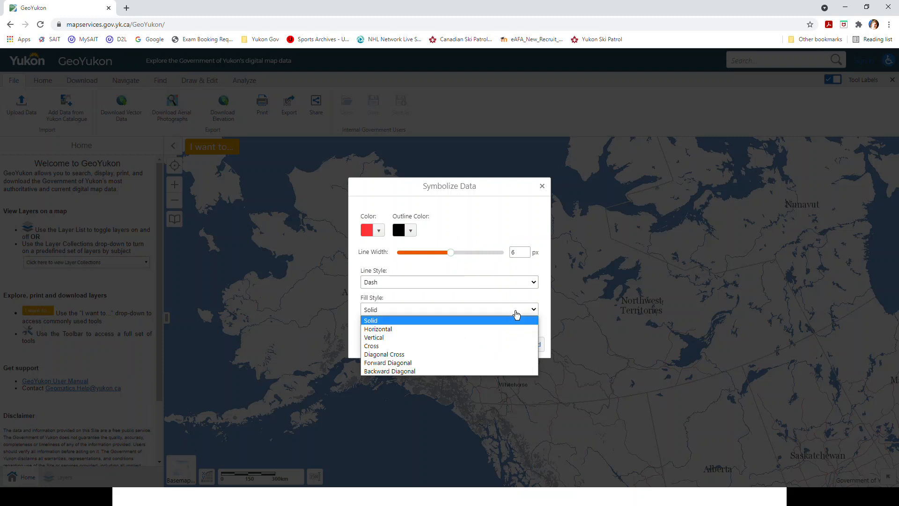
{"action": "left_click", "coordinate": [390, 329]}
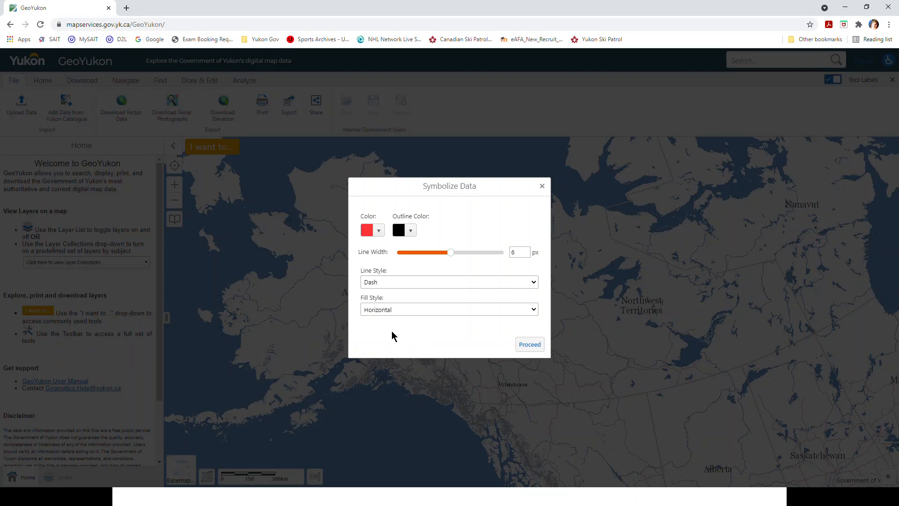
{"action": "left_click", "coordinate": [529, 345]}
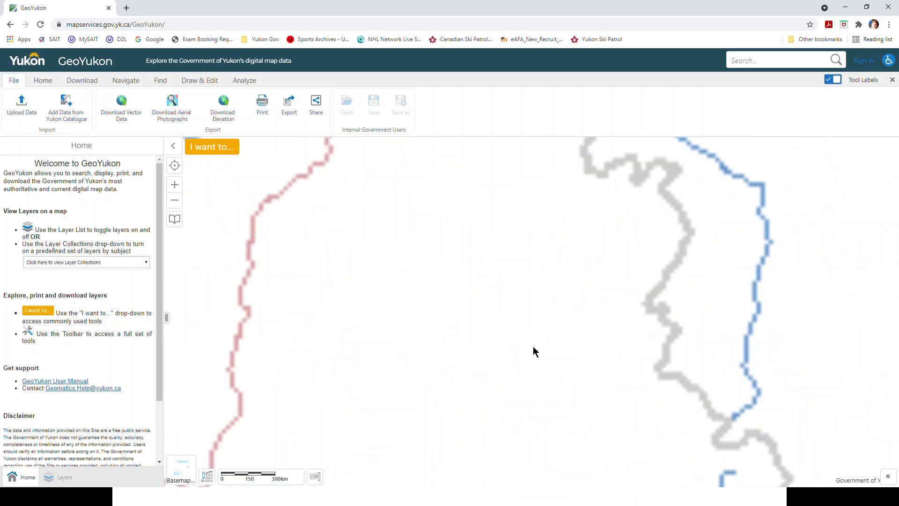
{"action": "scroll", "coordinate": [553, 368], "scroll_direction": "down", "scroll_amount": 1}
{"action": "left_click_drag", "start_coordinate": [557, 363], "coordinate": [508, 341]}
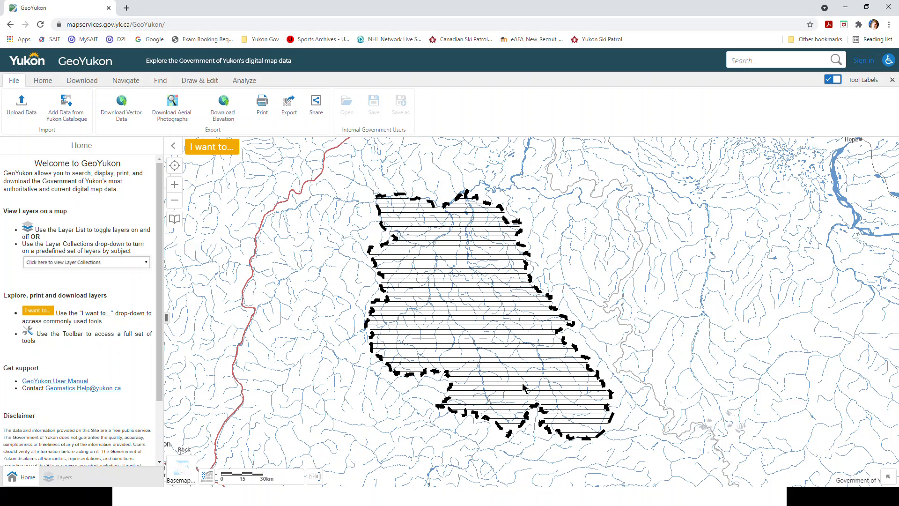
{"action": "scroll", "coordinate": [538, 302], "scroll_direction": "down", "scroll_amount": 1}
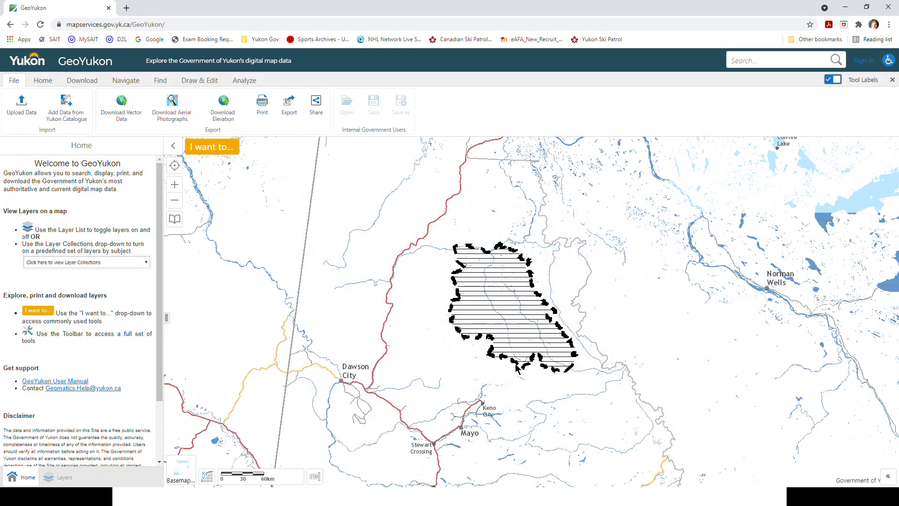
Step: Show the layer list and turn on the Forestry group with its Forest Tenure subgroup around the Demo_data polygon
{"action": "left_click", "coordinate": [77, 269]}
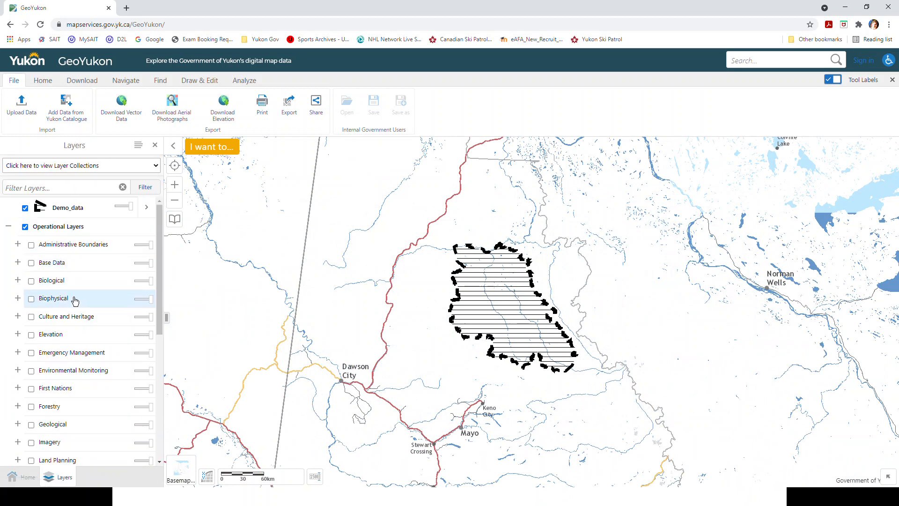
{"action": "scroll", "coordinate": [77, 307], "scroll_direction": "down", "scroll_amount": 1}
{"action": "left_click", "coordinate": [17, 360]}
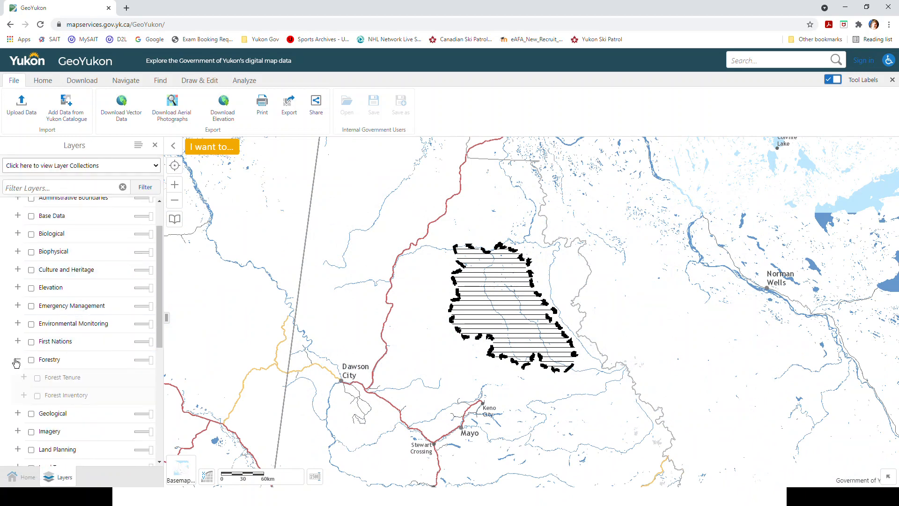
{"action": "left_click", "coordinate": [31, 360]}
{"action": "left_click", "coordinate": [24, 377]}
{"action": "scroll", "coordinate": [112, 348], "scroll_direction": "down", "scroll_amount": 2}
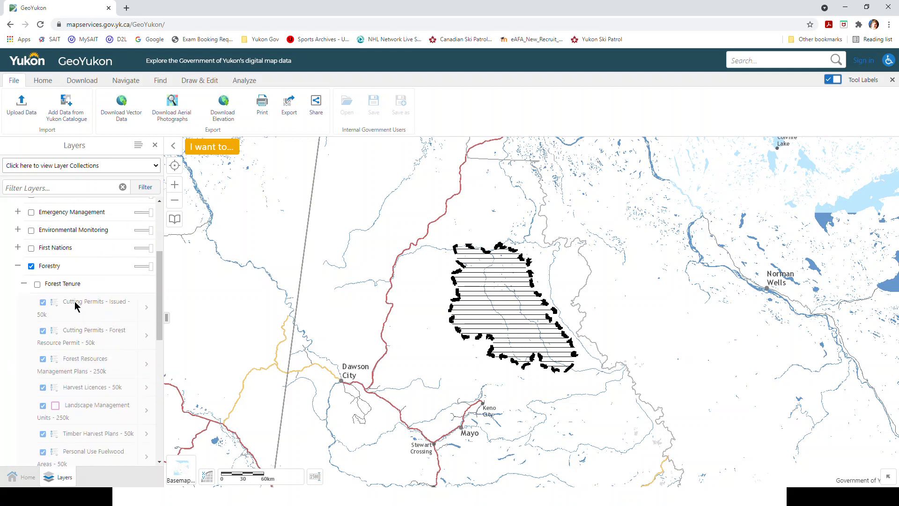
{"action": "left_click", "coordinate": [38, 284]}
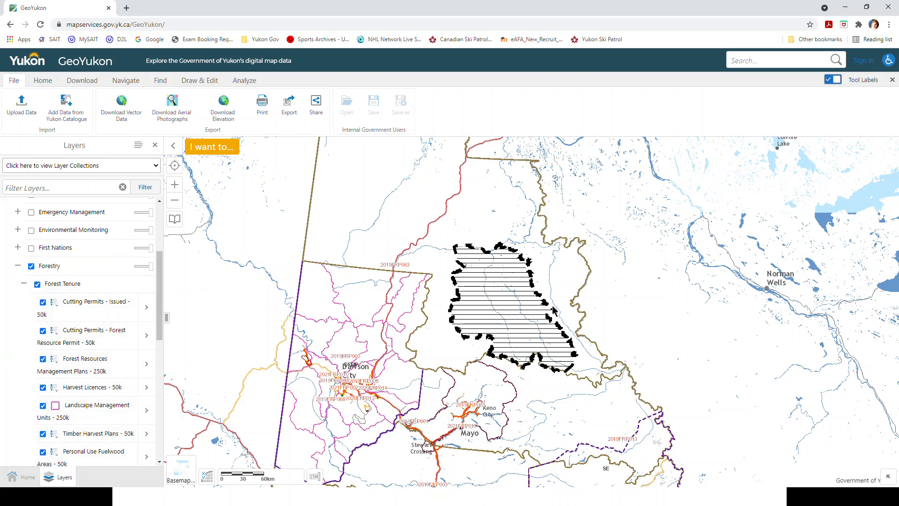
{"action": "scroll", "coordinate": [552, 309], "scroll_direction": "up", "scroll_amount": 1}
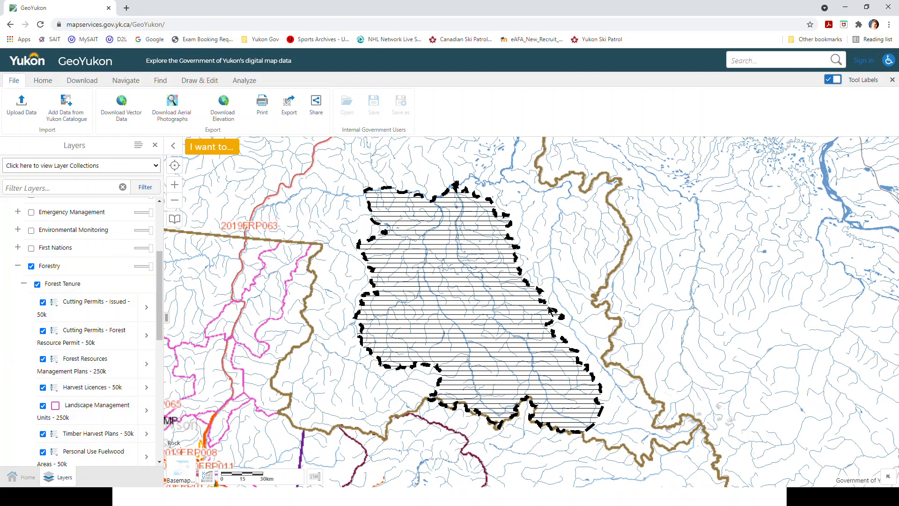
Step: Turn off the Forestry group, turn on the First Nations group, and expand it to list its layers
{"action": "left_click", "coordinate": [31, 266]}
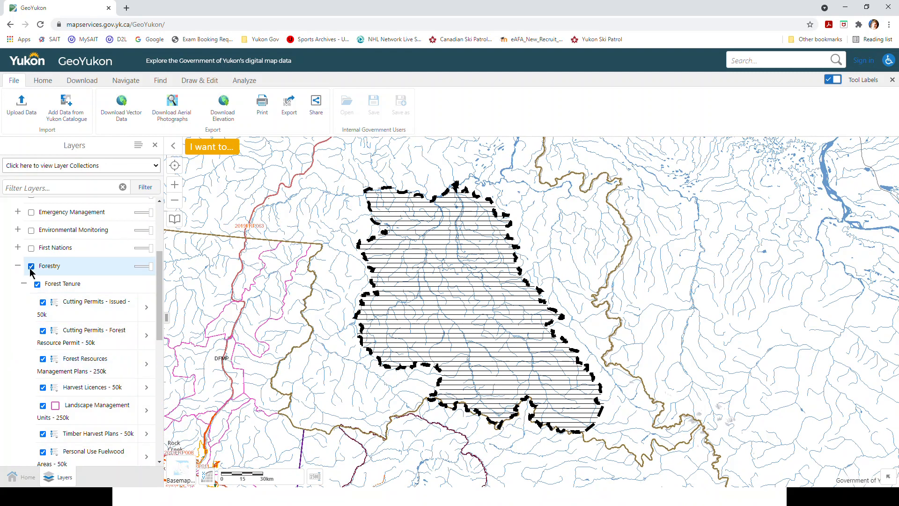
{"action": "left_click", "coordinate": [31, 248]}
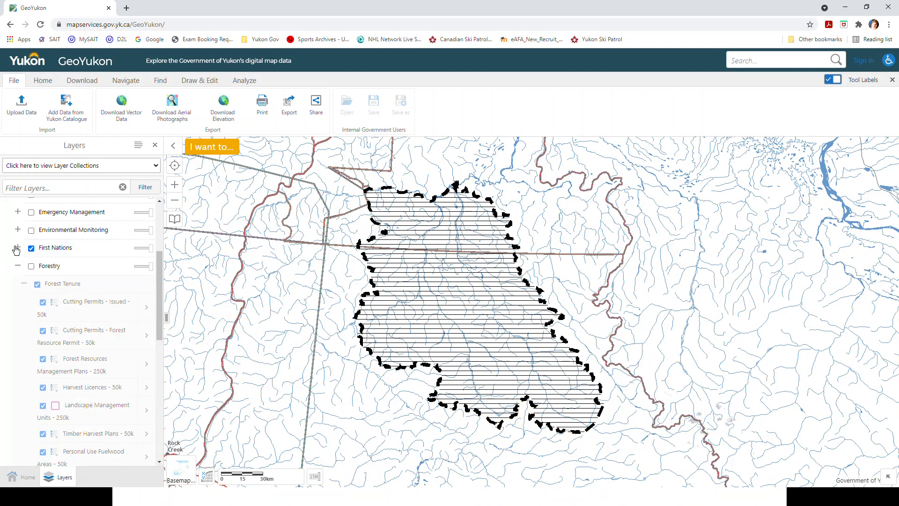
{"action": "left_click", "coordinate": [18, 247]}
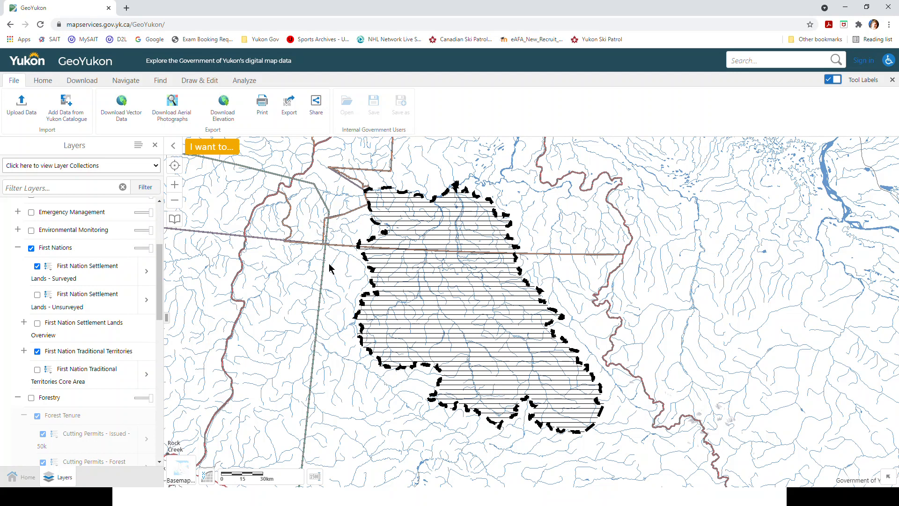
Step: Identify the traditional territories overlapping the Demo_data polygon and view the additional details of the First Nation of Na-cho Nyäk Dun territory
{"action": "left_click_drag", "start_coordinate": [595, 226], "coordinate": [558, 298]}
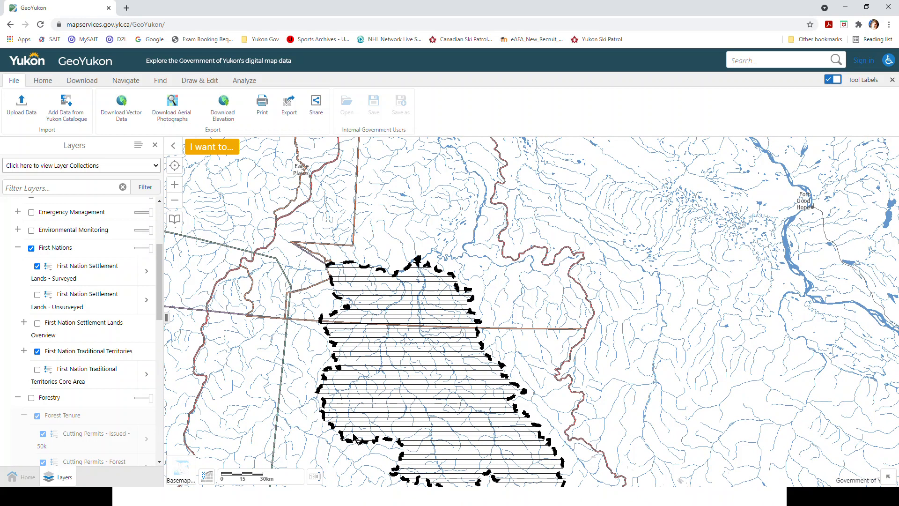
{"action": "left_click", "coordinate": [309, 323]}
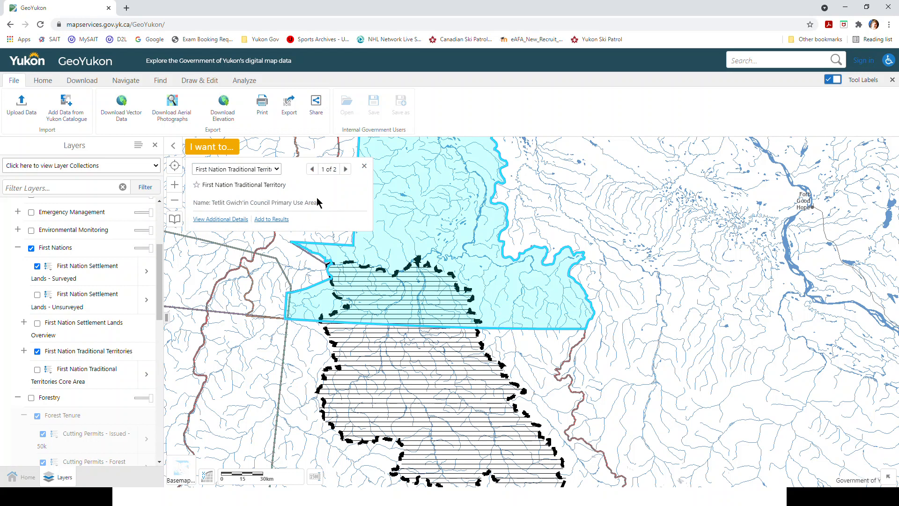
{"action": "left_click", "coordinate": [346, 169]}
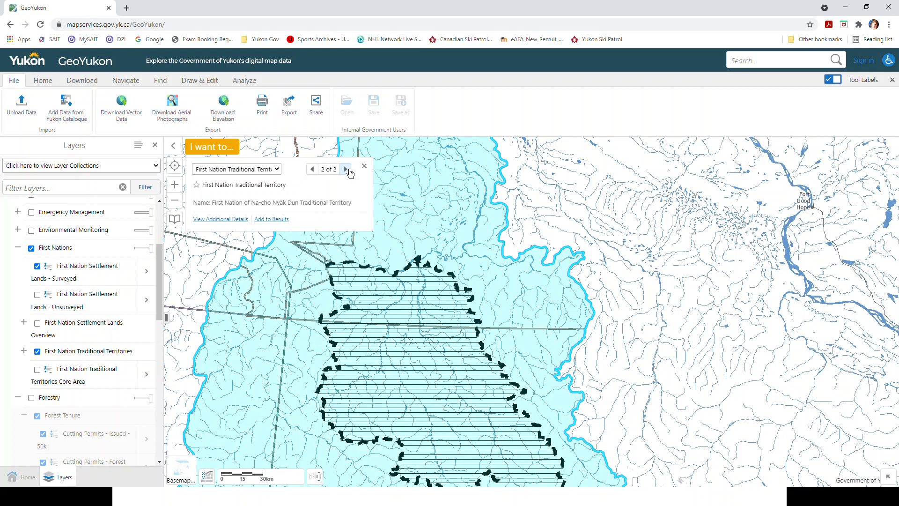
{"action": "left_click", "coordinate": [313, 170]}
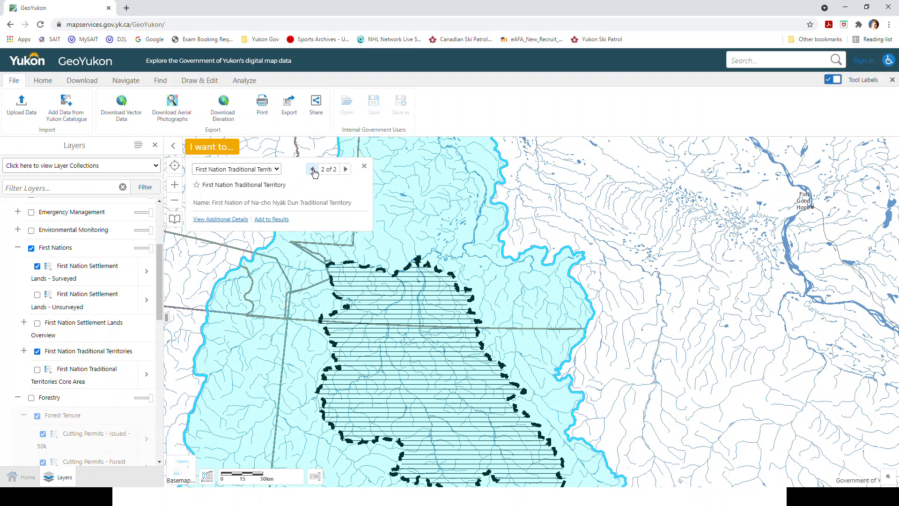
{"action": "left_click", "coordinate": [345, 171]}
{"action": "left_click", "coordinate": [238, 220]}
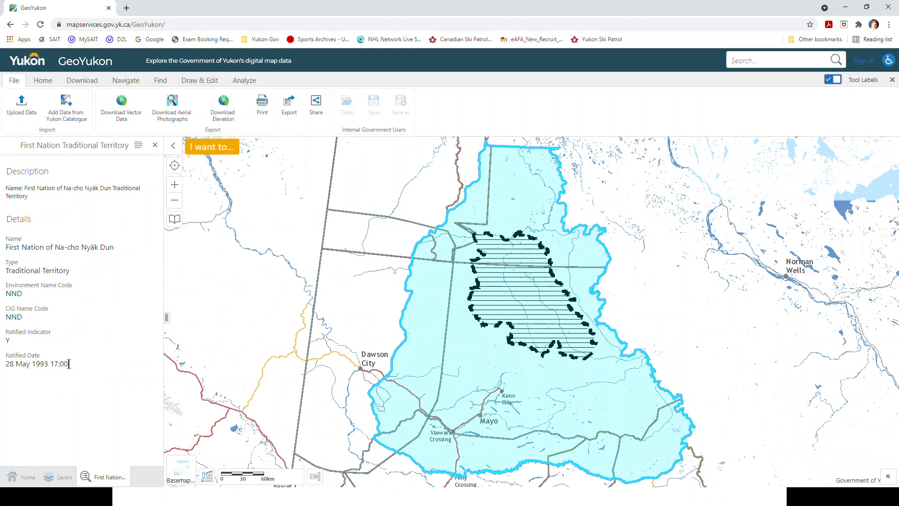
Step: Find map data at a point just east of the polygon, read the First Nation Traditional Territory result's details, and close them
{"action": "right_click", "coordinate": [590, 293]}
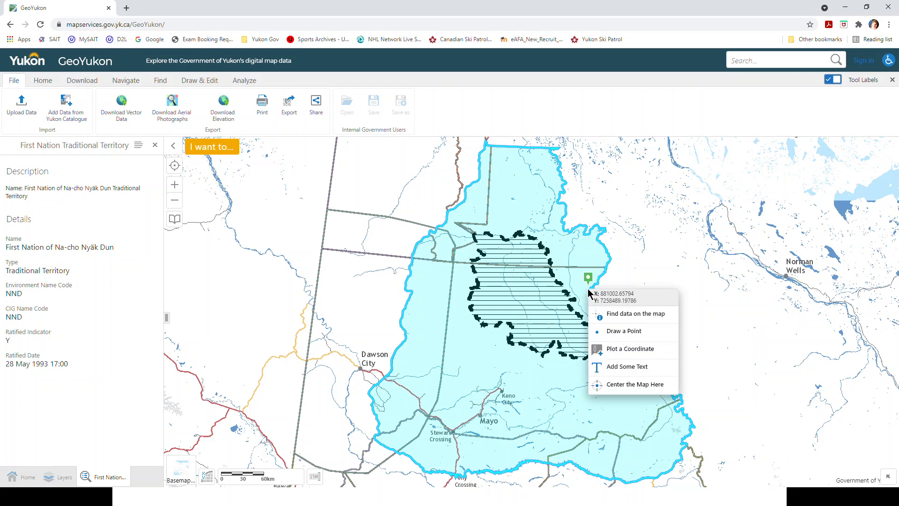
{"action": "left_click", "coordinate": [625, 313]}
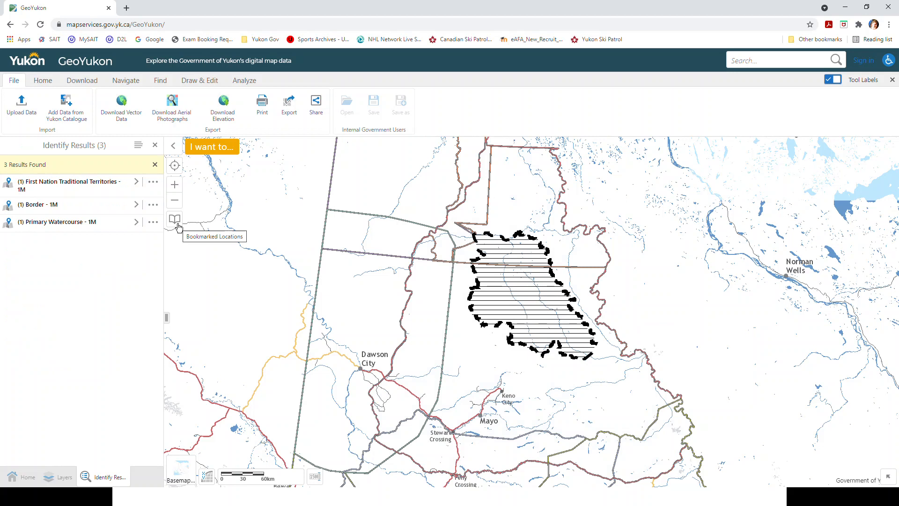
{"action": "left_click", "coordinate": [136, 183]}
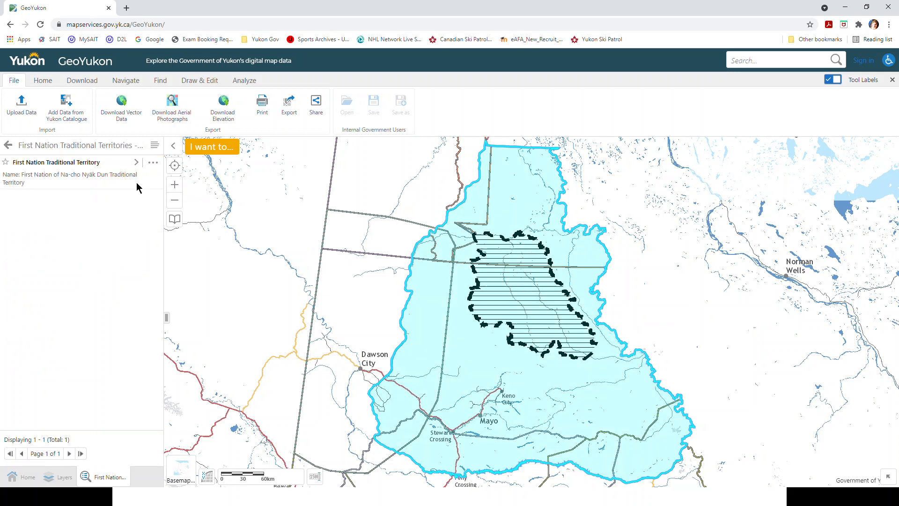
{"action": "left_click", "coordinate": [115, 164]}
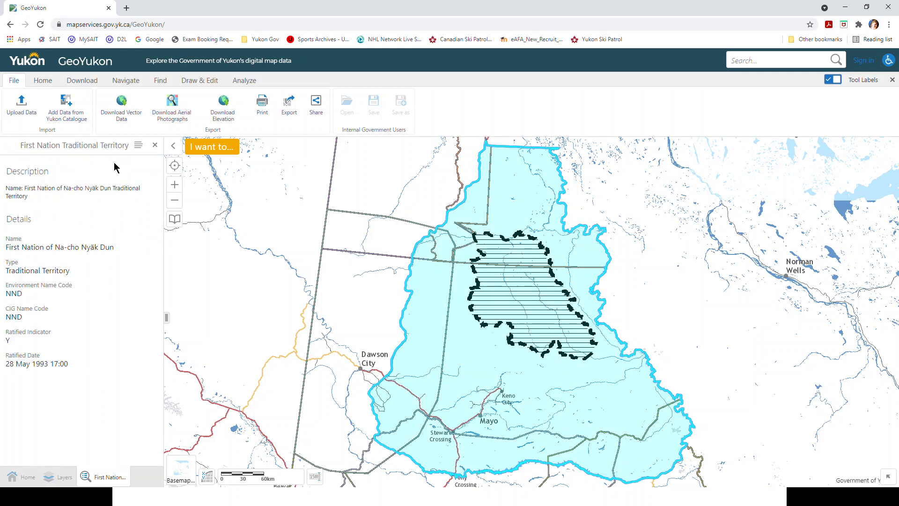
{"action": "left_click", "coordinate": [156, 147]}
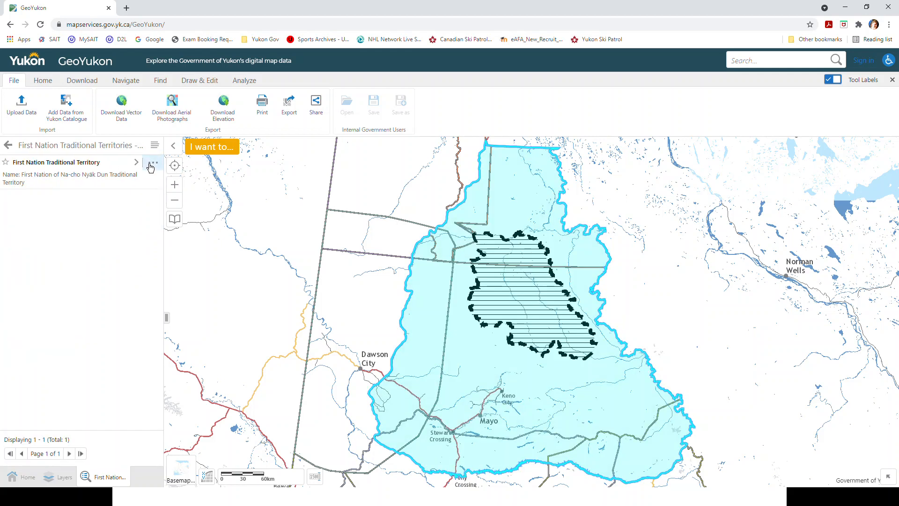
Step: Review the actions available for the territory feature and the export and display options for the whole result list
{"action": "left_click", "coordinate": [151, 164]}
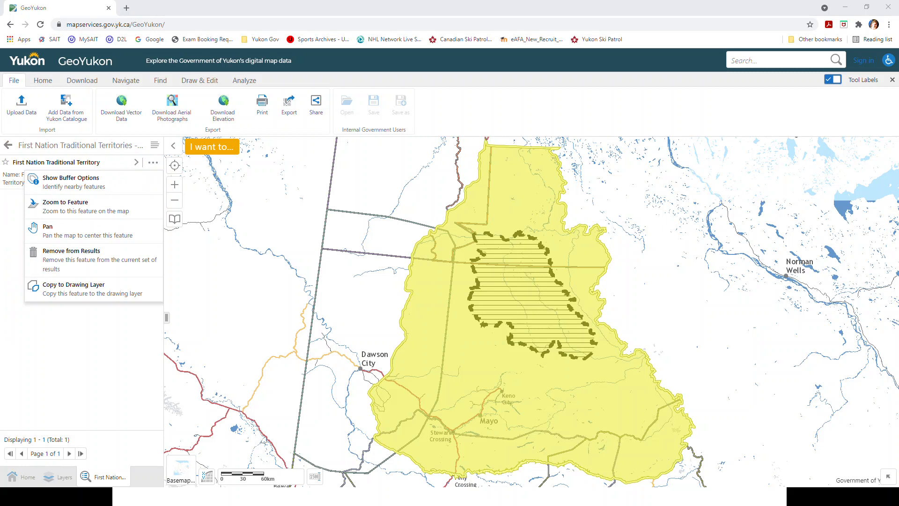
{"action": "left_click", "coordinate": [155, 146]}
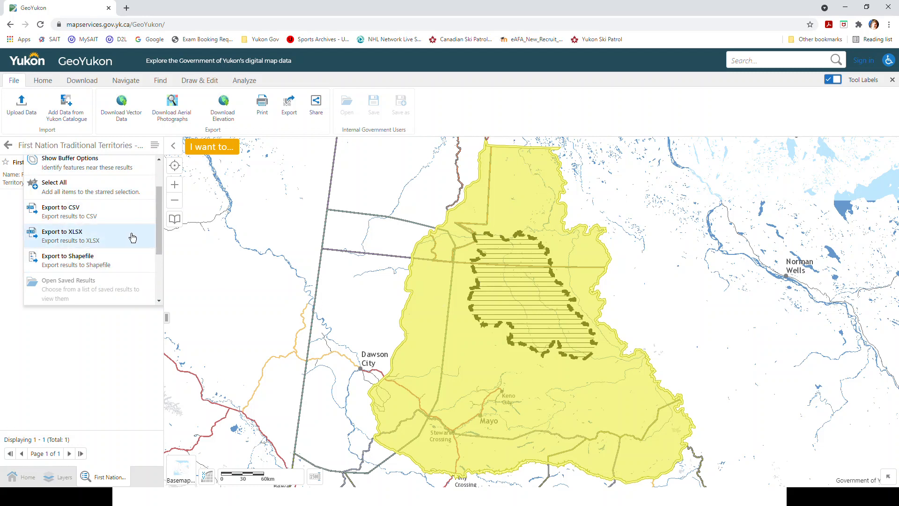
{"action": "scroll", "coordinate": [79, 210], "scroll_direction": "up", "scroll_amount": 2}
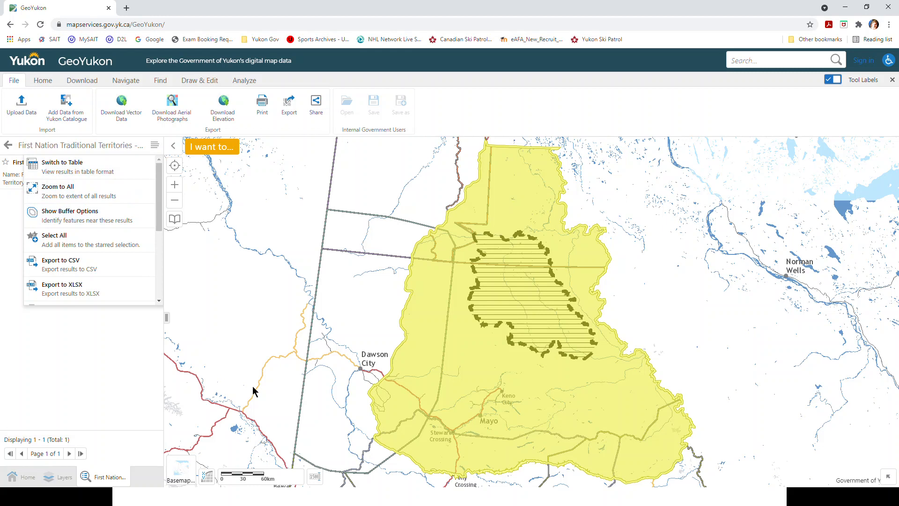
Step: Reload GeoYukon to start with a fresh map and bring the Whitehorse area into view
{"action": "left_click", "coordinate": [40, 27]}
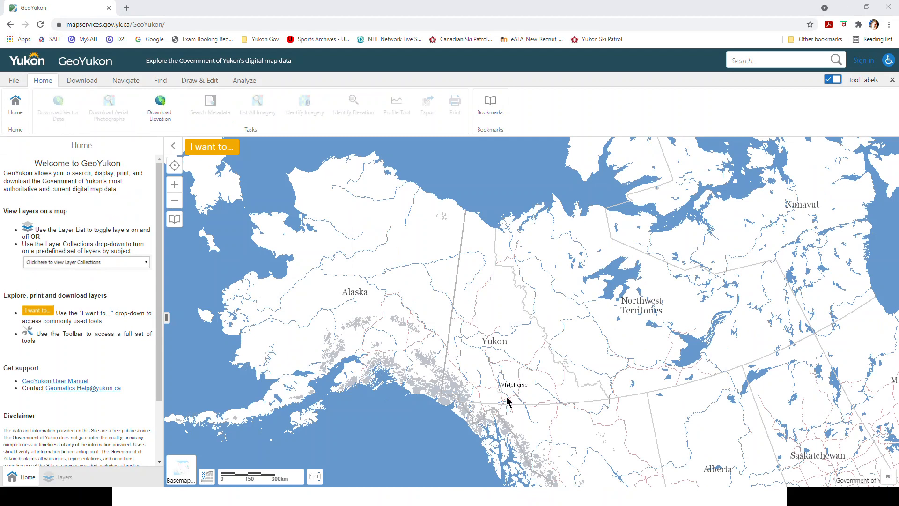
{"action": "scroll", "coordinate": [497, 385], "scroll_direction": "up", "scroll_amount": 2}
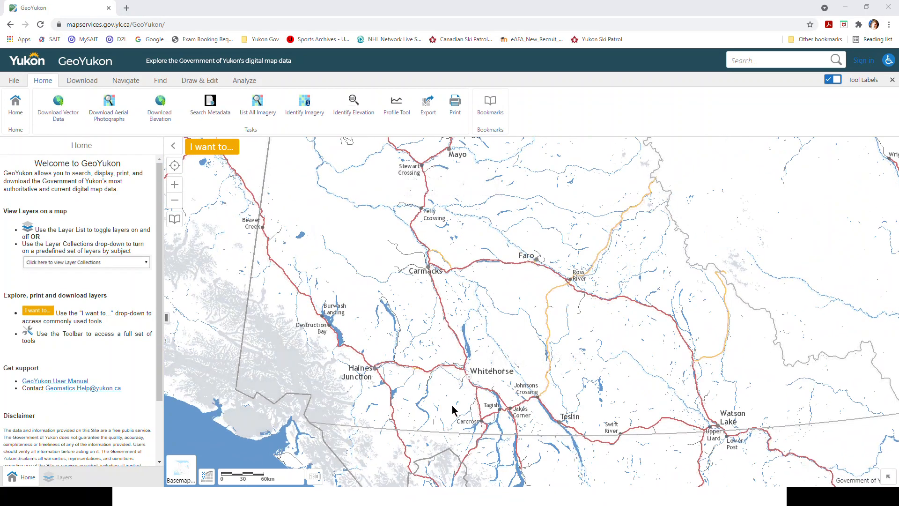
{"action": "scroll", "coordinate": [471, 379], "scroll_direction": "up", "scroll_amount": 1}
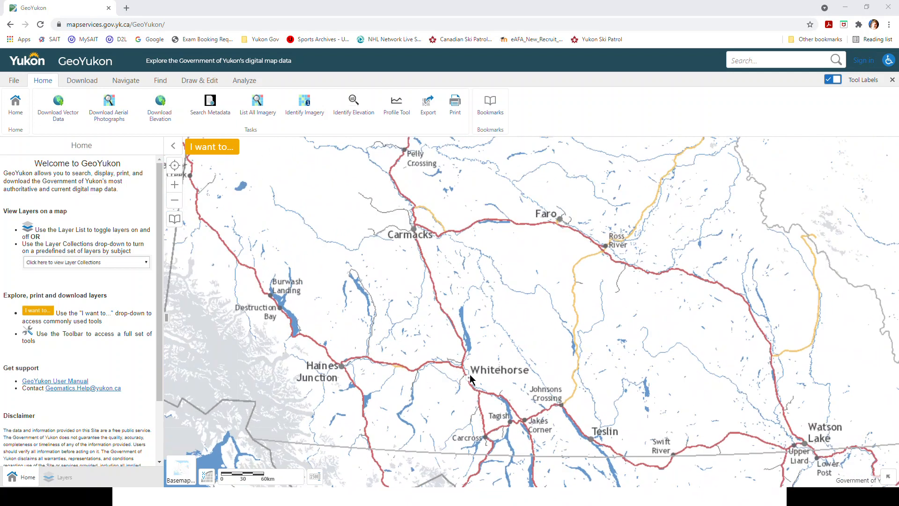
Step: Turn on the Elevation group and its Contours subgroup, and list the individual contour layers
{"action": "scroll", "coordinate": [470, 379], "scroll_direction": "up", "scroll_amount": 3}
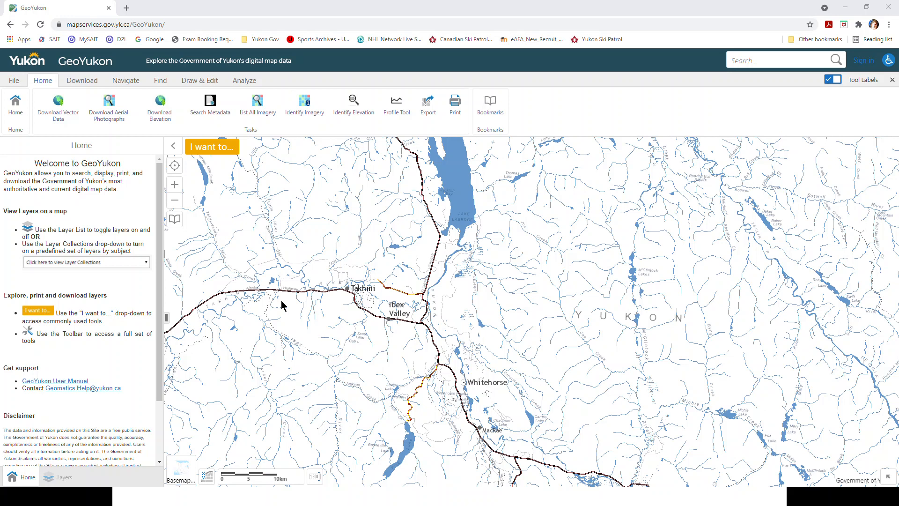
{"action": "left_click", "coordinate": [108, 268]}
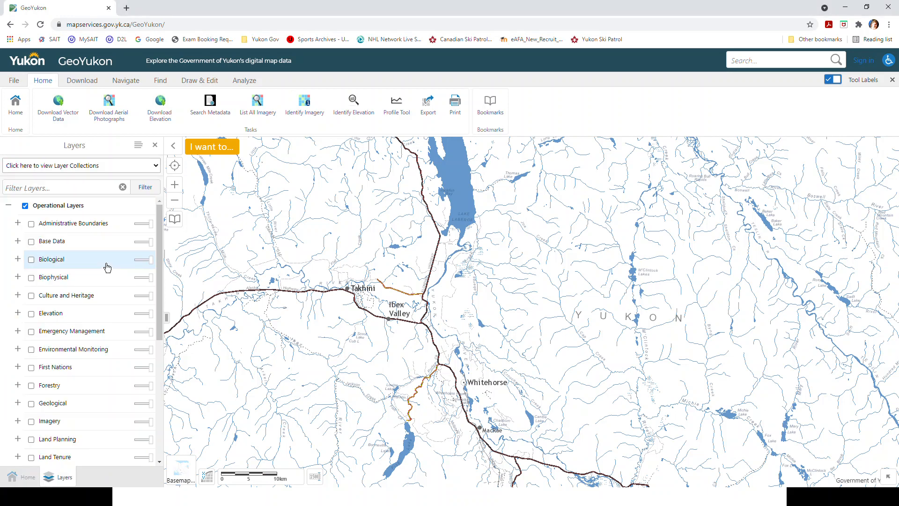
{"action": "left_click", "coordinate": [31, 315]}
{"action": "left_click", "coordinate": [18, 313]}
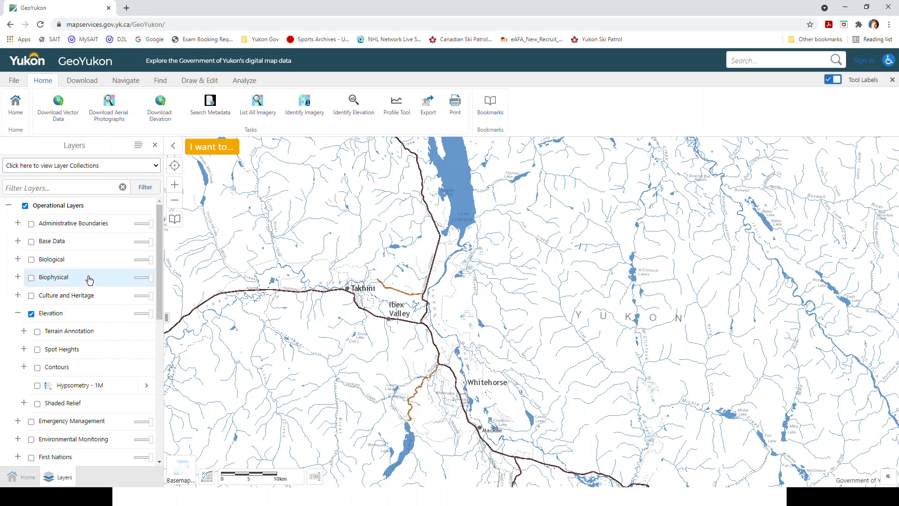
{"action": "scroll", "coordinate": [93, 280], "scroll_direction": "down", "scroll_amount": 1}
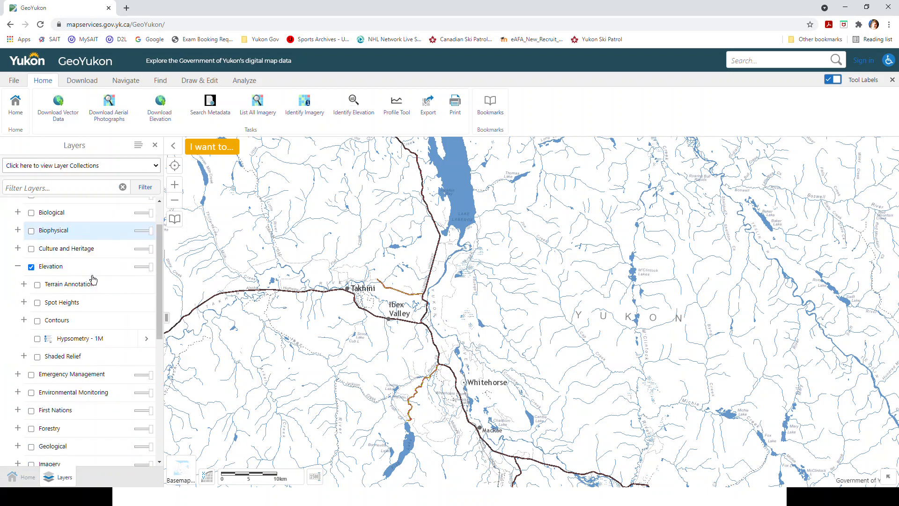
{"action": "left_click", "coordinate": [37, 321]}
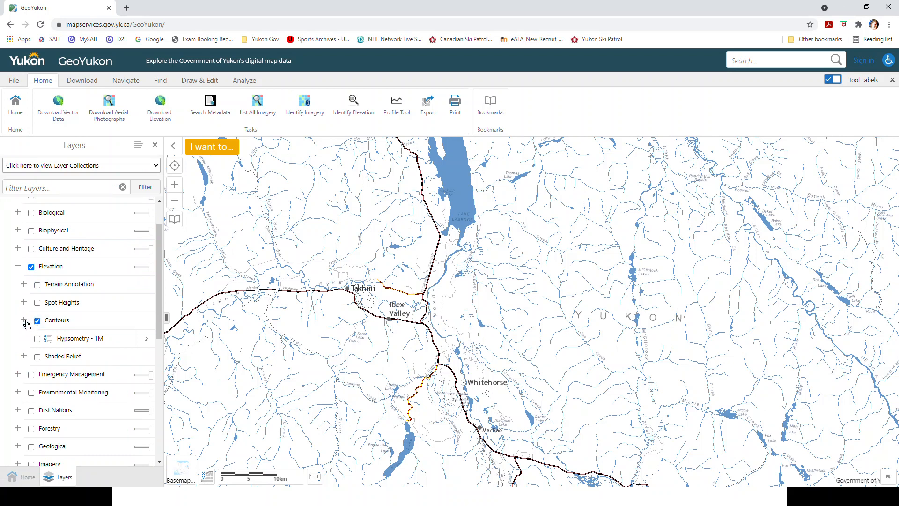
{"action": "left_click", "coordinate": [25, 321]}
{"action": "scroll", "coordinate": [105, 295], "scroll_direction": "down", "scroll_amount": 2}
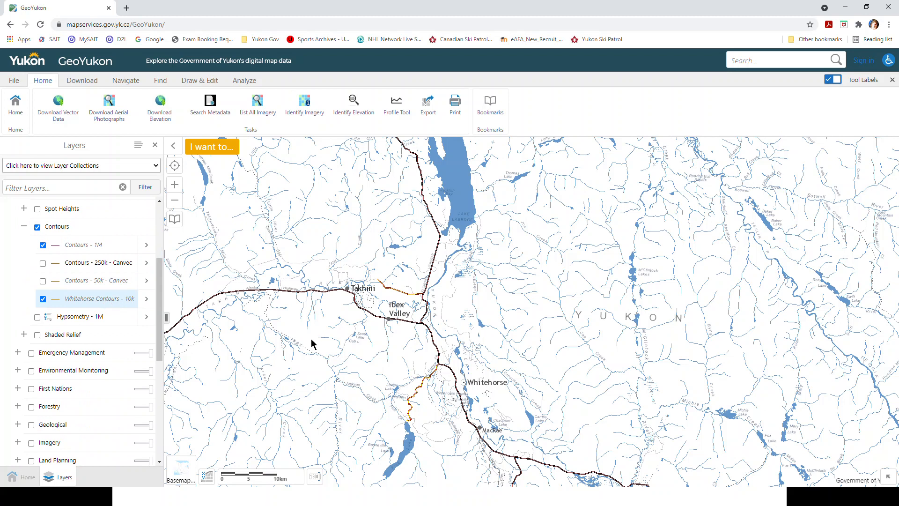
Step: Examine at which map scales the individual contour layers display over downtown Whitehorse
{"action": "scroll", "coordinate": [471, 390], "scroll_direction": "up", "scroll_amount": 1}
{"action": "scroll", "coordinate": [470, 389], "scroll_direction": "up", "scroll_amount": 3}
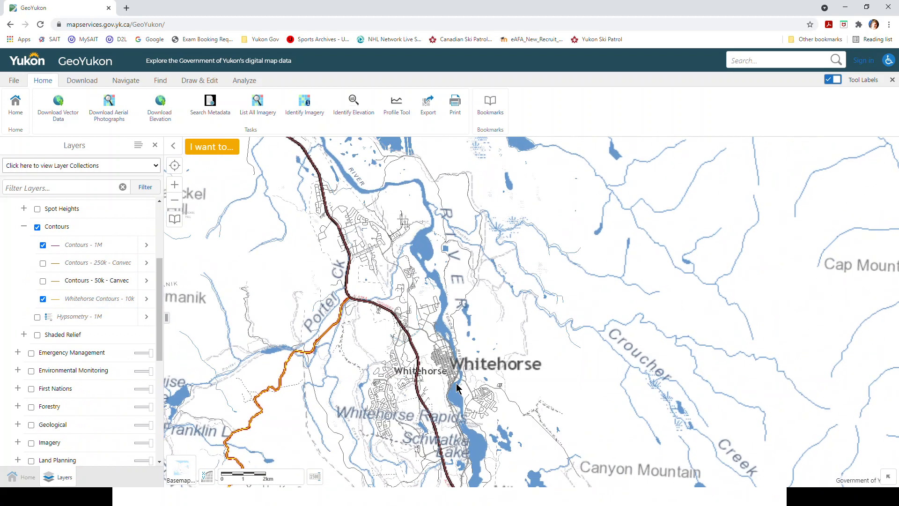
{"action": "scroll", "coordinate": [459, 387], "scroll_direction": "up", "scroll_amount": 1}
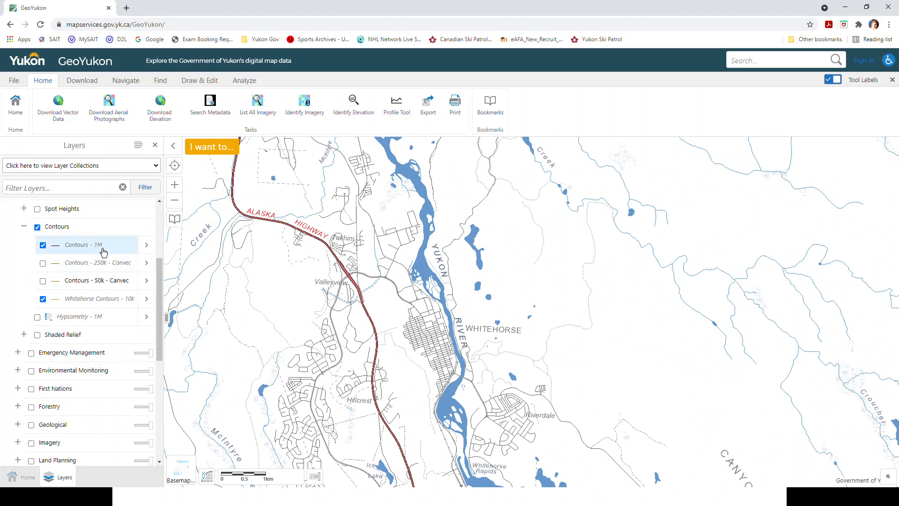
{"action": "scroll", "coordinate": [452, 375], "scroll_direction": "up", "scroll_amount": 1}
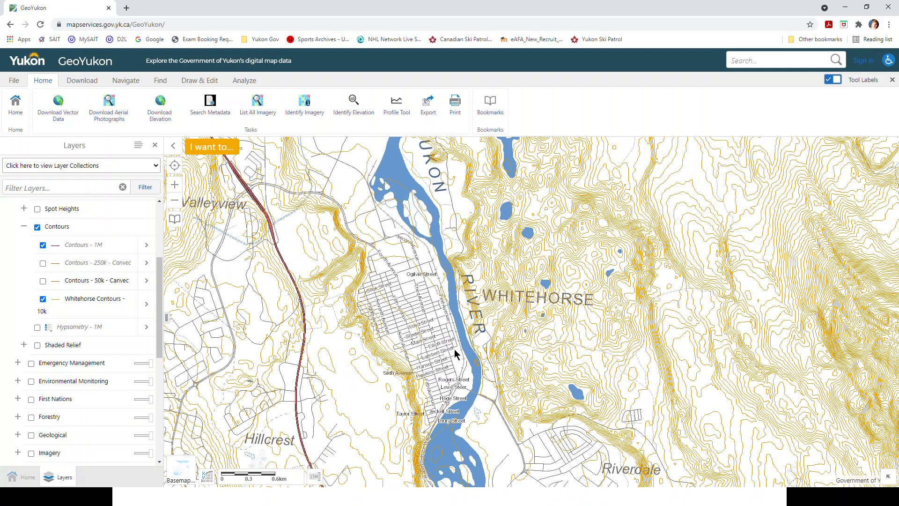
{"action": "scroll", "coordinate": [372, 337], "scroll_direction": "up", "scroll_amount": 1}
{"action": "scroll", "coordinate": [425, 366], "scroll_direction": "up", "scroll_amount": 1}
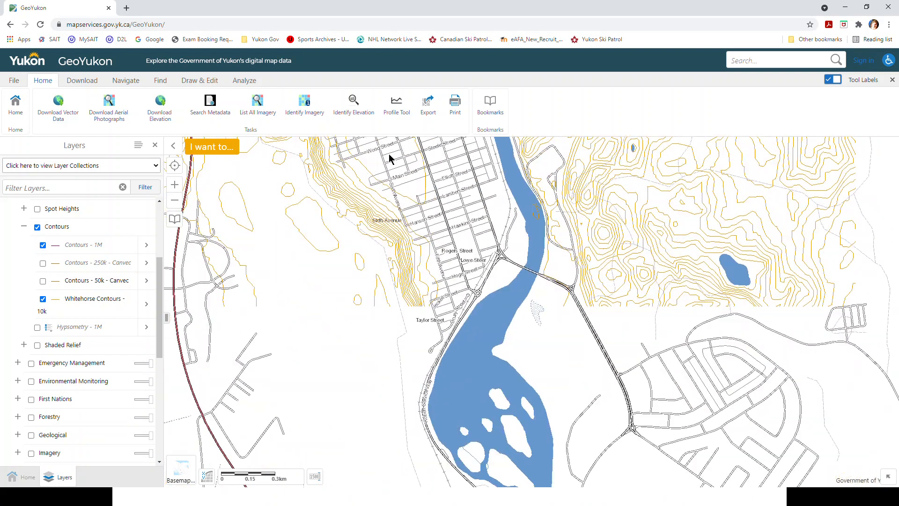
{"action": "scroll", "coordinate": [440, 274], "scroll_direction": "up", "scroll_amount": 1}
{"action": "scroll", "coordinate": [439, 275], "scroll_direction": "down", "scroll_amount": 1}
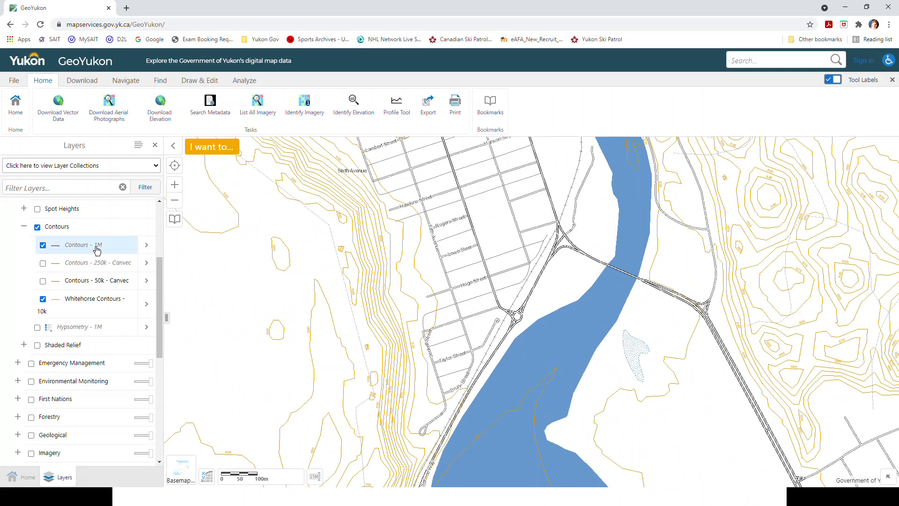
Step: Review the actions available for the Contours - 1M layer and open its FTP data download
{"action": "left_click", "coordinate": [147, 245]}
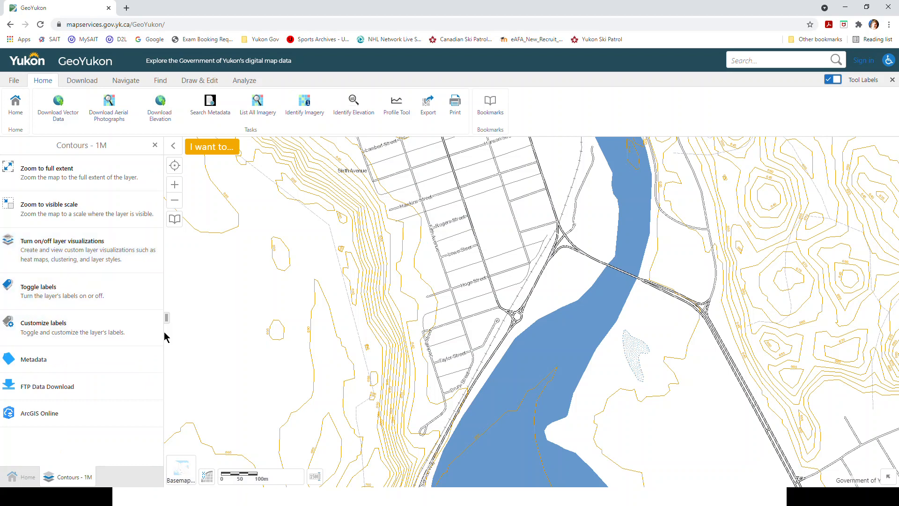
{"action": "left_click", "coordinate": [36, 392]}
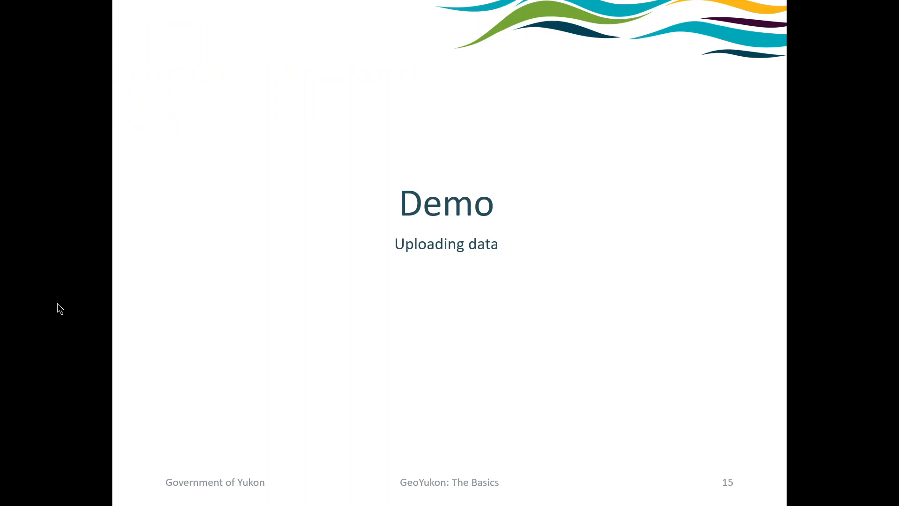
{"action": "left_click", "coordinate": [612, 271]}
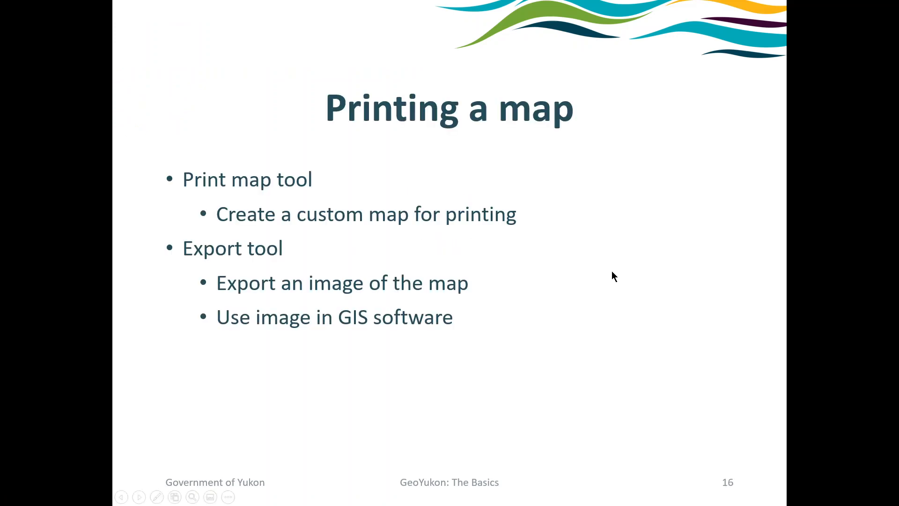
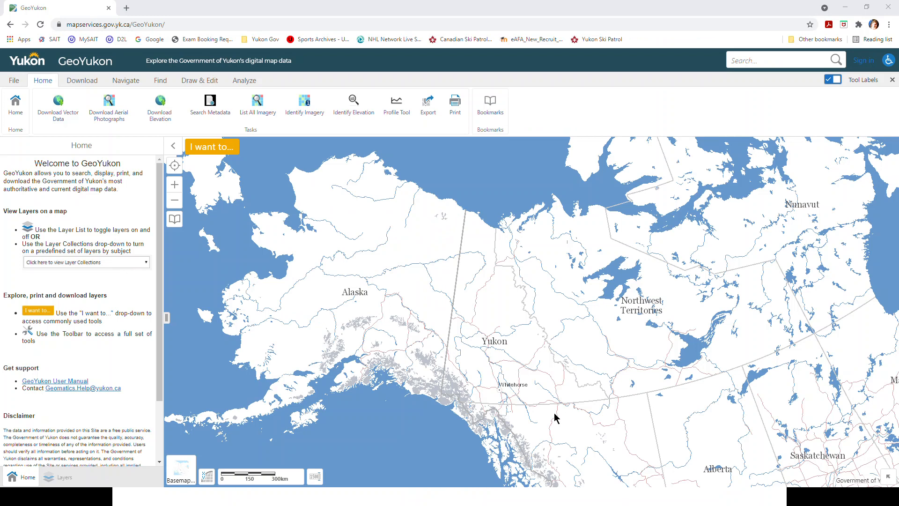
Step: Bring the downtown Whitehorse streets beside the Yukon River into close view
{"action": "scroll", "coordinate": [508, 404], "scroll_direction": "up", "scroll_amount": 3}
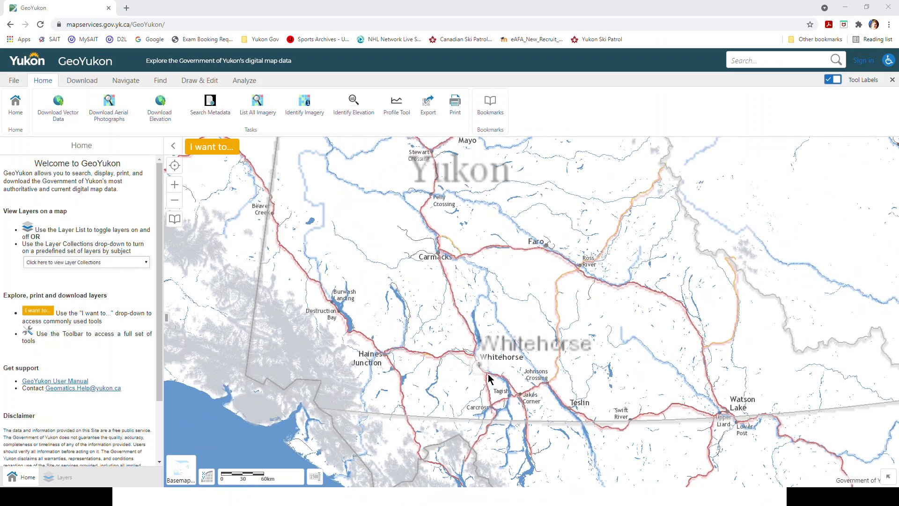
{"action": "scroll", "coordinate": [476, 368], "scroll_direction": "up", "scroll_amount": 3}
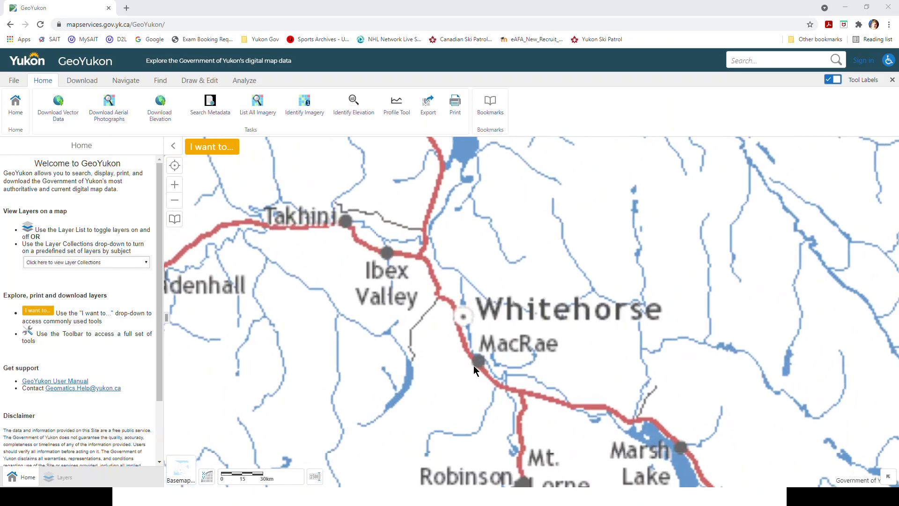
{"action": "scroll", "coordinate": [460, 323], "scroll_direction": "up", "scroll_amount": 3}
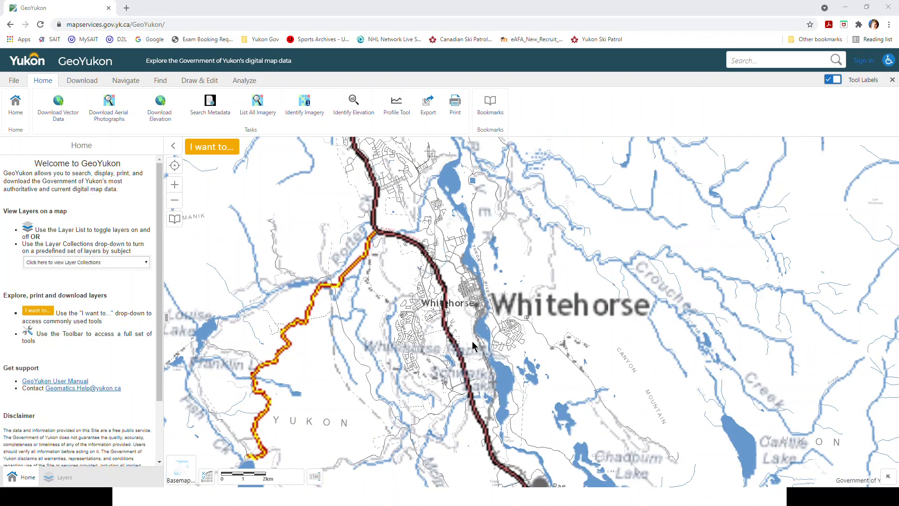
{"action": "scroll", "coordinate": [472, 322], "scroll_direction": "up", "scroll_amount": 3}
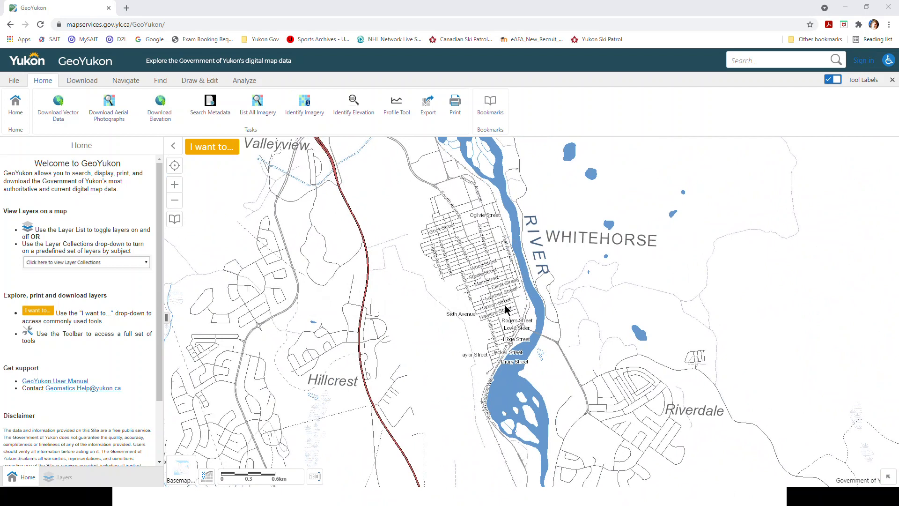
{"action": "left_click_drag", "start_coordinate": [520, 293], "coordinate": [521, 336]}
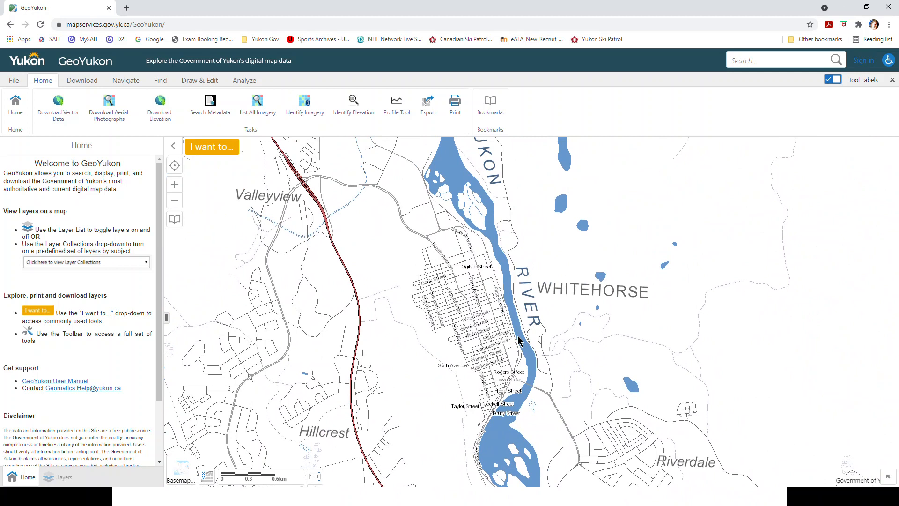
{"action": "scroll", "coordinate": [524, 391], "scroll_direction": "up", "scroll_amount": 3}
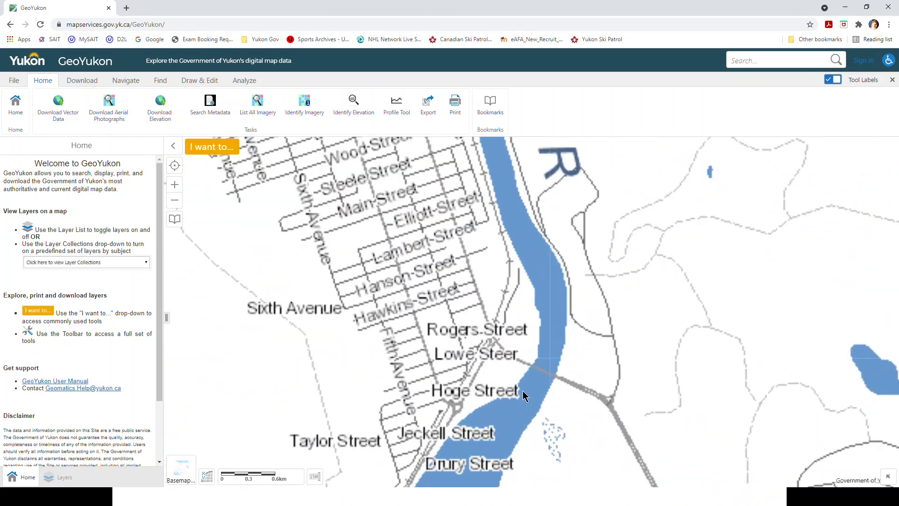
{"action": "left_click_drag", "start_coordinate": [475, 248], "coordinate": [515, 261]}
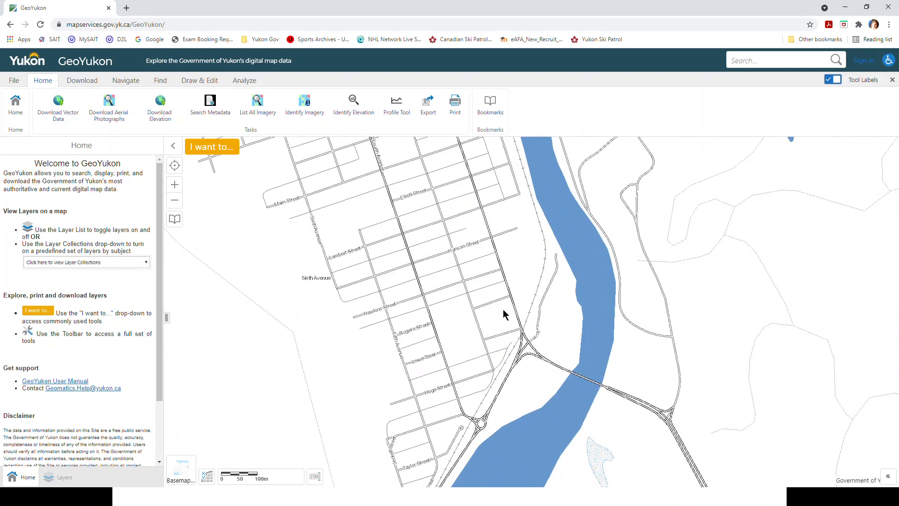
Step: Turn on the Land Tenure group and its Surveyed Land subgroup in the layer list
{"action": "left_click", "coordinate": [57, 265]}
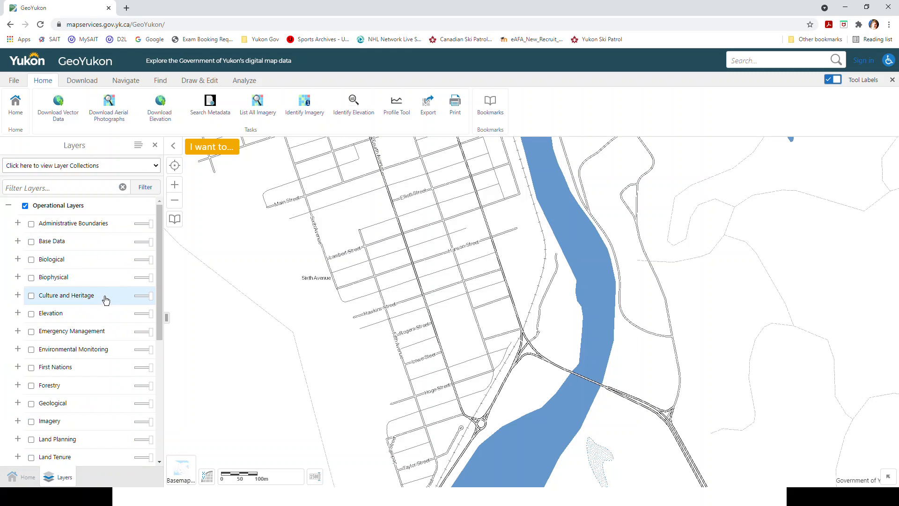
{"action": "scroll", "coordinate": [106, 300], "scroll_direction": "down", "scroll_amount": 2}
{"action": "left_click", "coordinate": [19, 364]}
{"action": "scroll", "coordinate": [105, 302], "scroll_direction": "down", "scroll_amount": 3}
{"action": "left_click", "coordinate": [31, 224]}
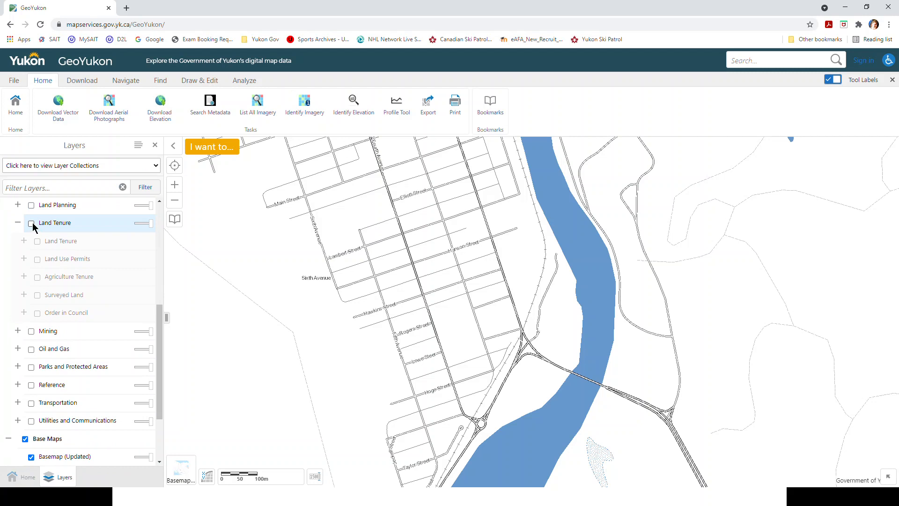
{"action": "left_click", "coordinate": [23, 294]}
{"action": "left_click", "coordinate": [37, 295]}
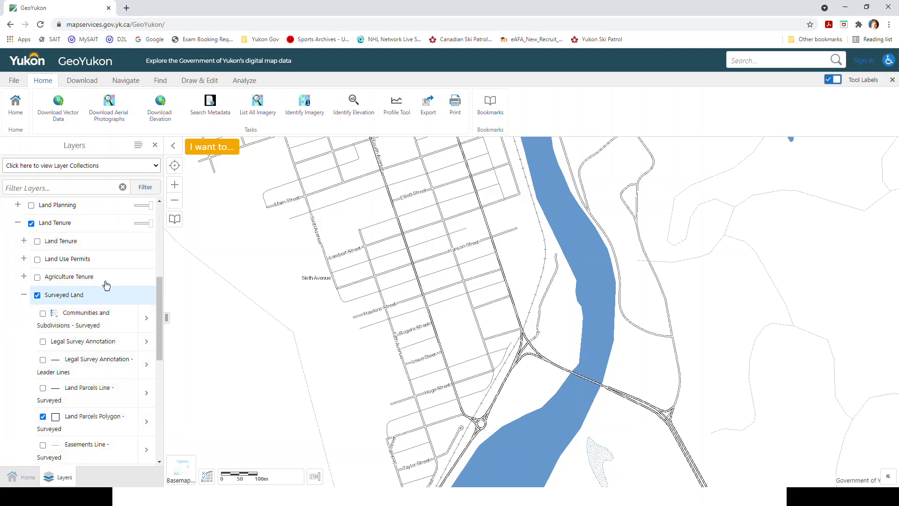
Step: Review the actions and label settings of the Land Parcels Polygon - Surveyed layer, and return to the layer list
{"action": "scroll", "coordinate": [106, 291], "scroll_direction": "down", "scroll_amount": 1}
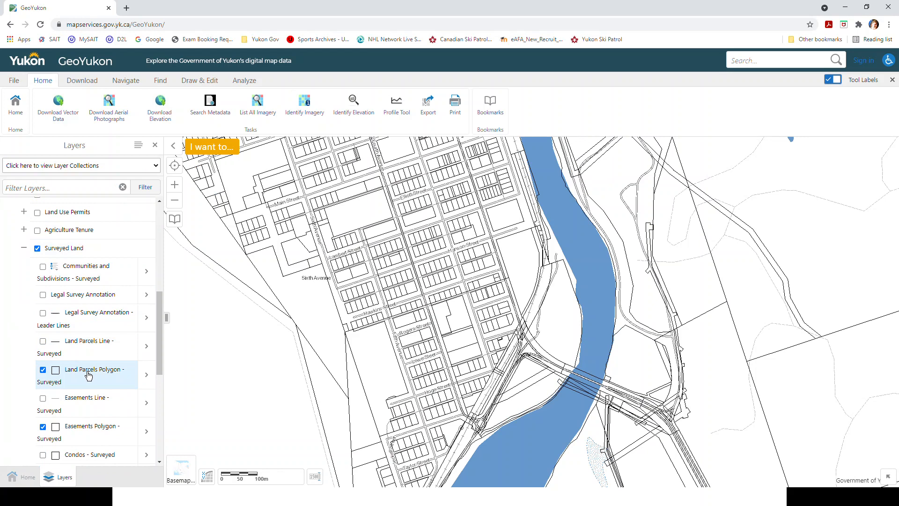
{"action": "left_click", "coordinate": [147, 374]}
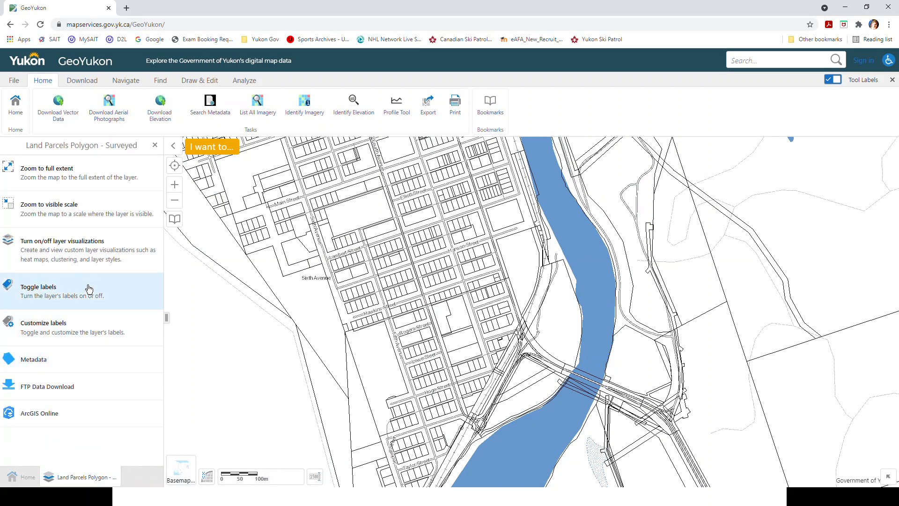
{"action": "left_click", "coordinate": [76, 324]}
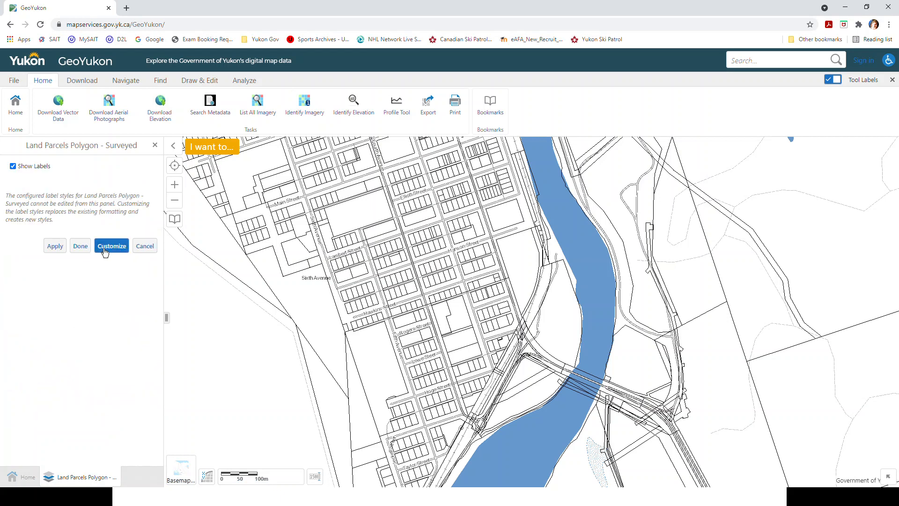
{"action": "left_click", "coordinate": [155, 145]}
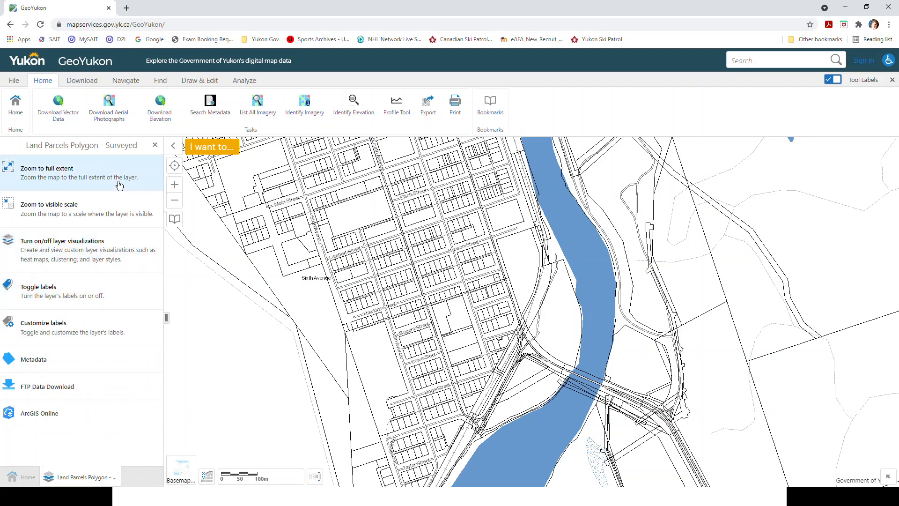
{"action": "left_click", "coordinate": [155, 146]}
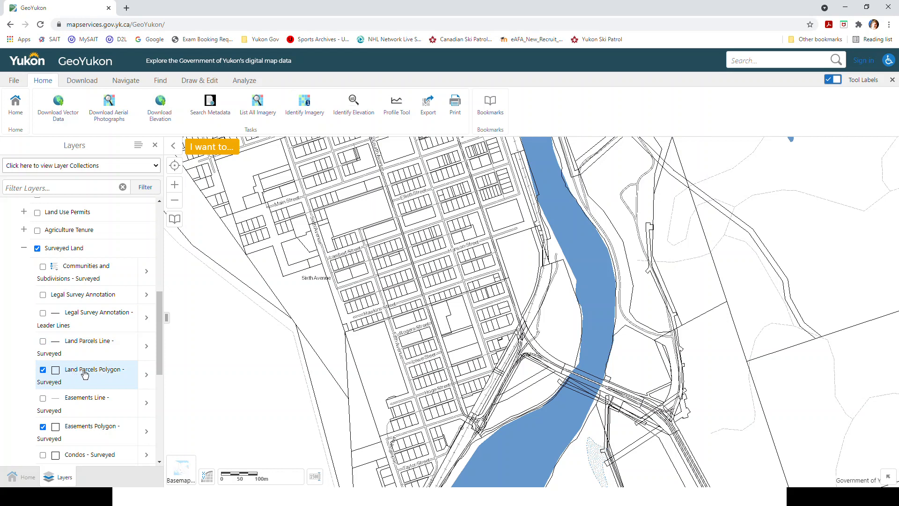
Step: Customize the labels of the Land Parcels Polygon - Surveyed layer to show the Feature Area (sq m) field
{"action": "left_click_drag", "start_coordinate": [512, 433], "coordinate": [513, 280]}
{"action": "scroll", "coordinate": [476, 282], "scroll_direction": "up", "scroll_amount": 1}
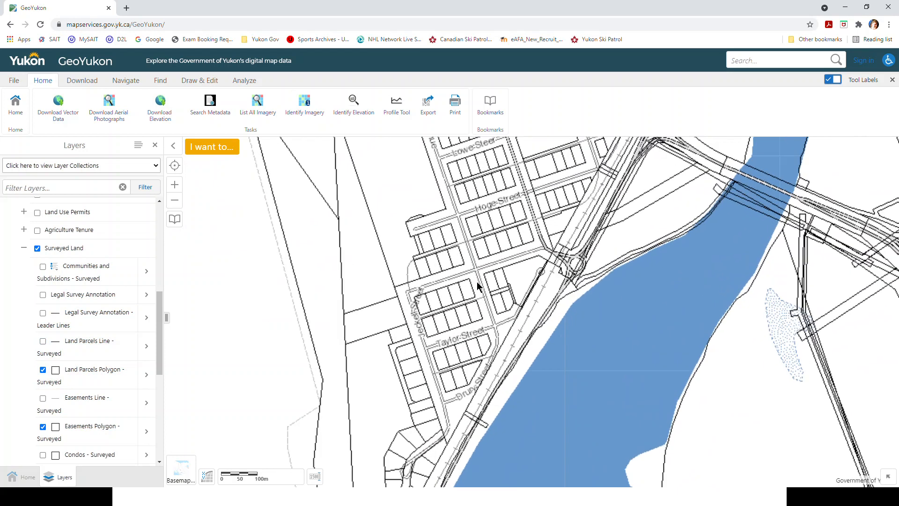
{"action": "left_click_drag", "start_coordinate": [453, 315], "coordinate": [470, 227]}
{"action": "scroll", "coordinate": [448, 288], "scroll_direction": "up", "scroll_amount": 1}
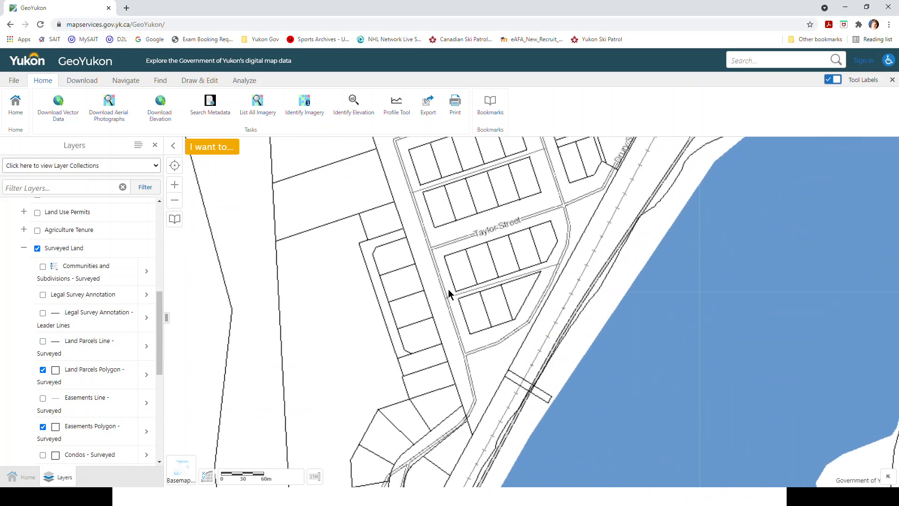
{"action": "left_click_drag", "start_coordinate": [518, 254], "coordinate": [541, 361]}
{"action": "scroll", "coordinate": [537, 340], "scroll_direction": "down", "scroll_amount": 1}
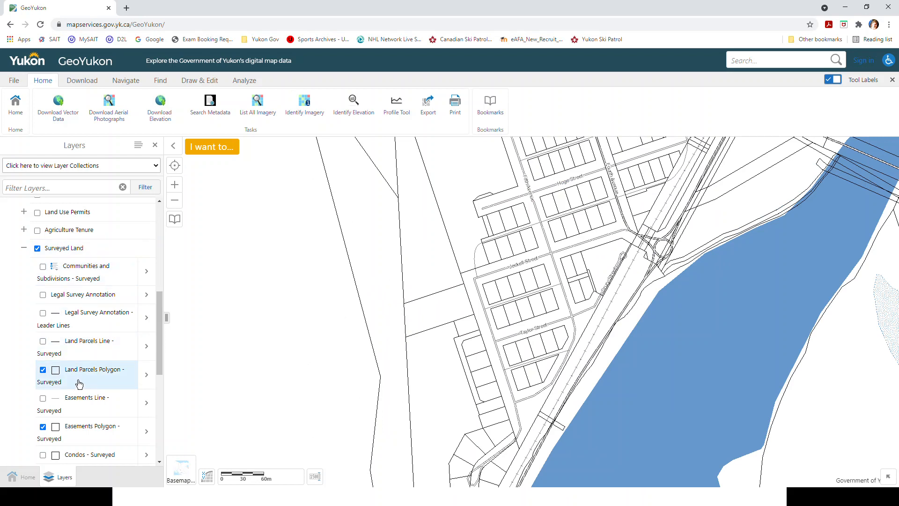
{"action": "left_click", "coordinate": [146, 375]}
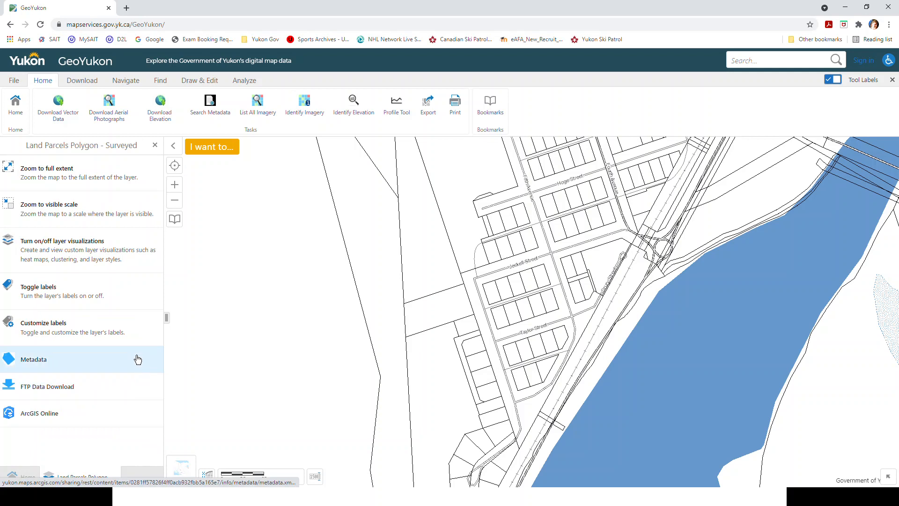
{"action": "left_click", "coordinate": [89, 329]}
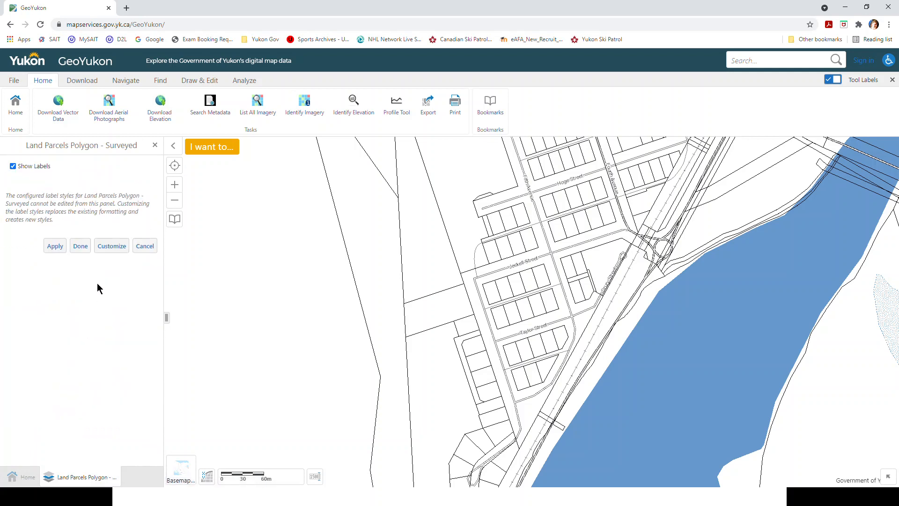
{"action": "left_click", "coordinate": [113, 247]}
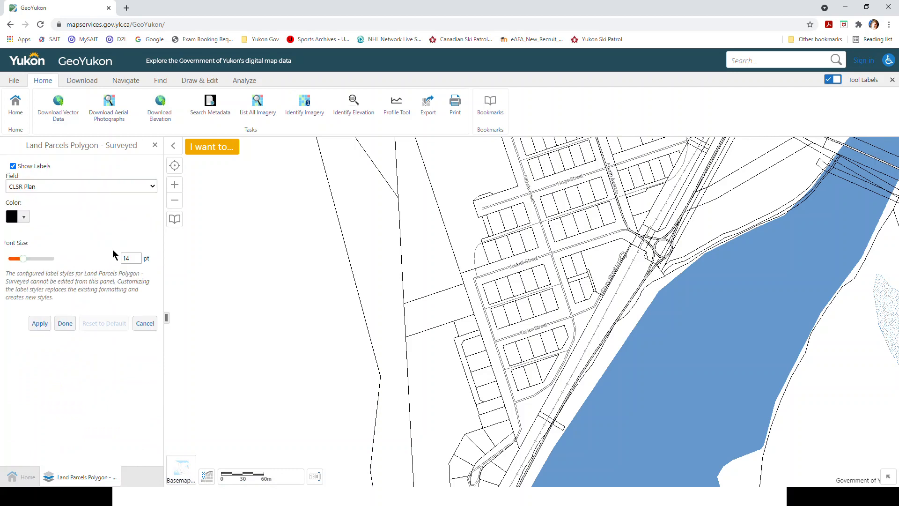
{"action": "left_click", "coordinate": [147, 192]}
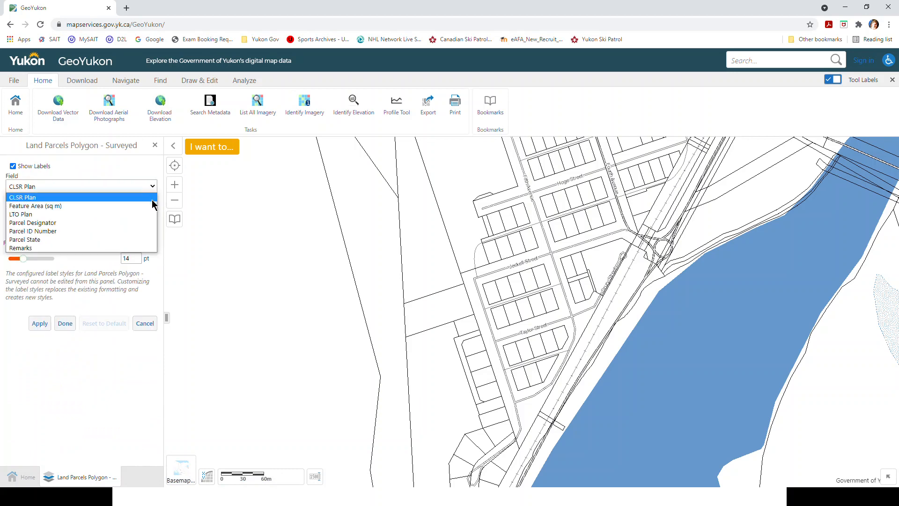
{"action": "left_click", "coordinate": [63, 206]}
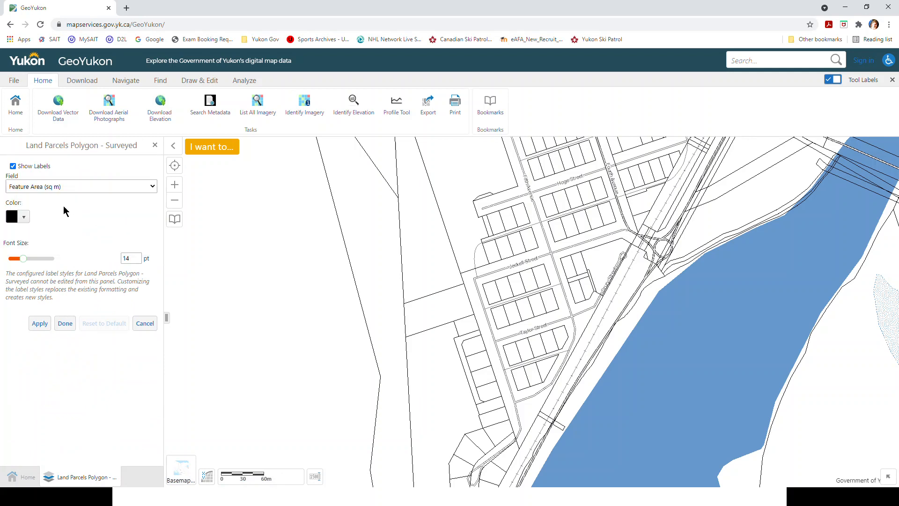
Step: Colour the parcel area labels red, set their font size to 11 pt, and apply the style to the map
{"action": "left_click", "coordinate": [24, 217]}
{"action": "left_click", "coordinate": [118, 244]}
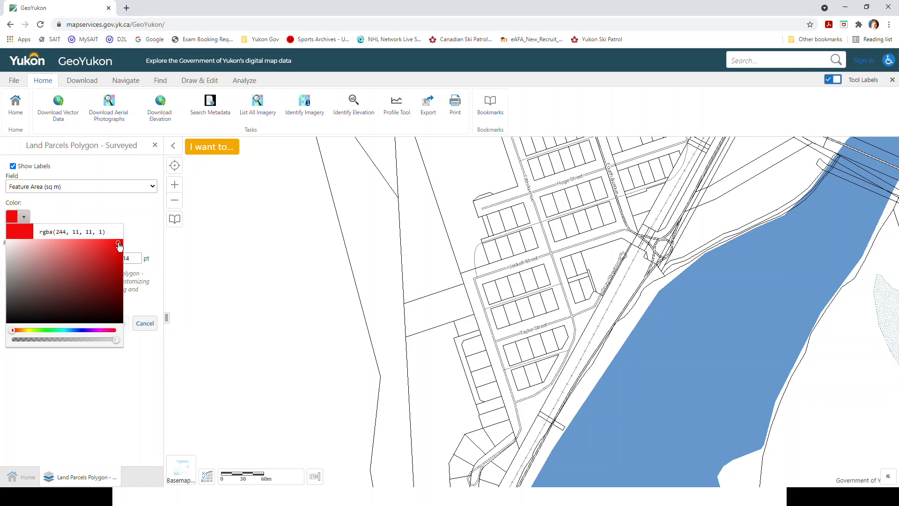
{"action": "left_click", "coordinate": [135, 230]}
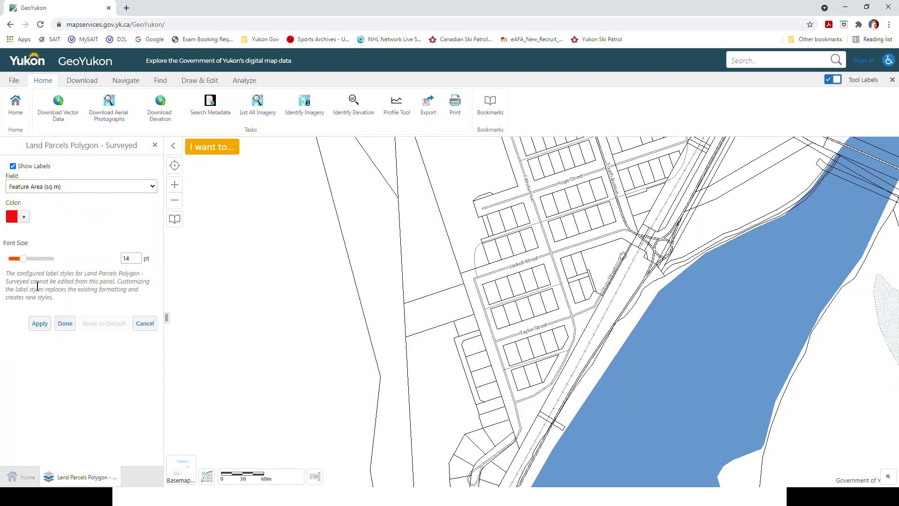
{"action": "left_click_drag", "start_coordinate": [23, 259], "coordinate": [18, 258]}
{"action": "left_click", "coordinate": [40, 324]}
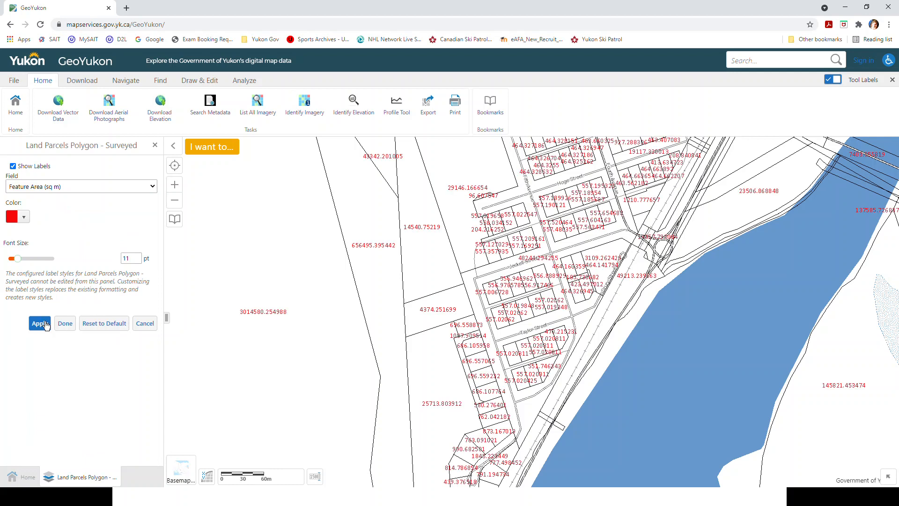
Step: Try the parcel area labels at 7 pt, and apply a final font size of 10 pt
{"action": "left_click_drag", "start_coordinate": [17, 261], "coordinate": [9, 259]}
{"action": "left_click", "coordinate": [39, 323]}
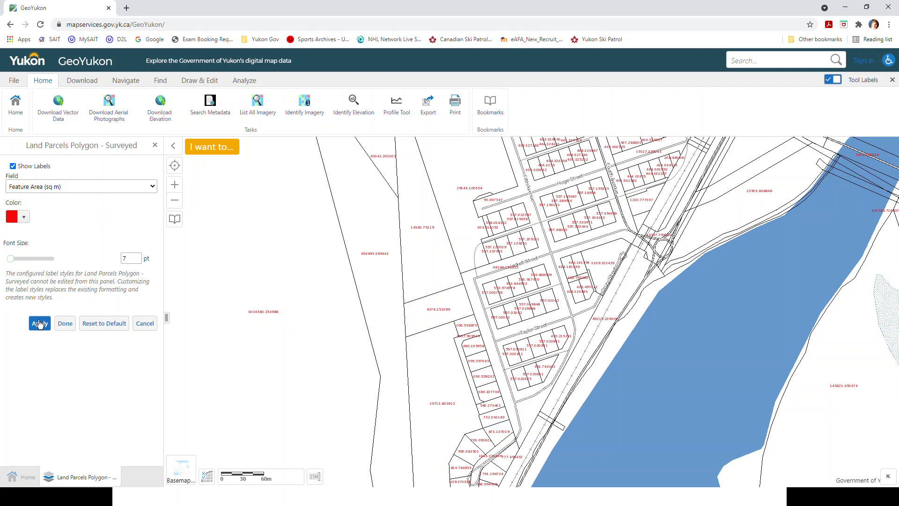
{"action": "left_click", "coordinate": [15, 259]}
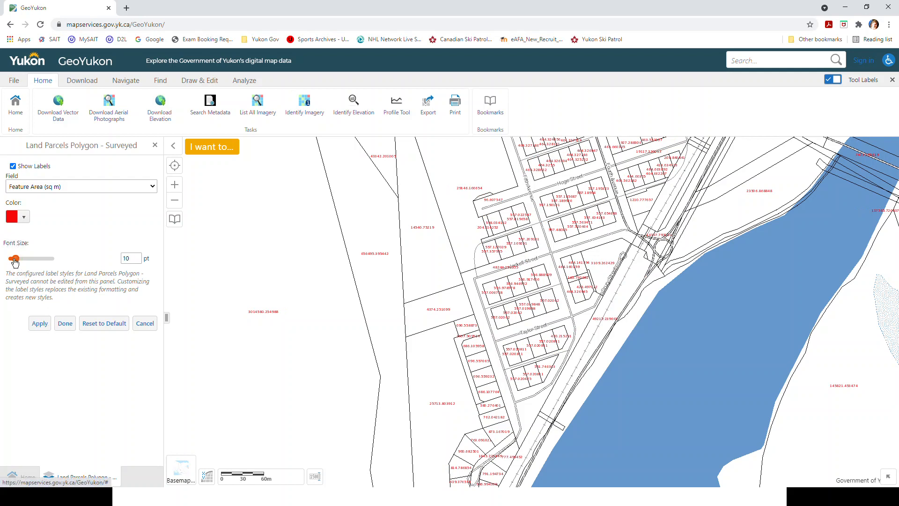
{"action": "left_click", "coordinate": [40, 323]}
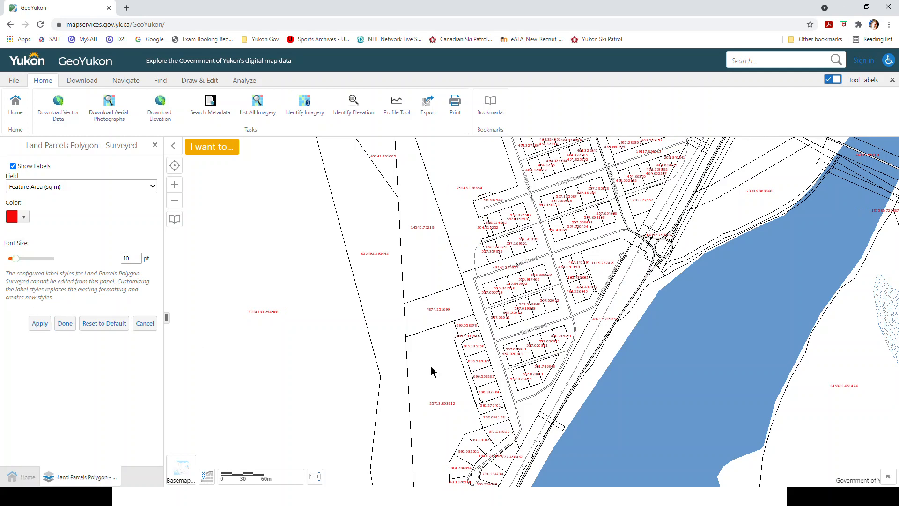
{"action": "scroll", "coordinate": [466, 367], "scroll_direction": "up", "scroll_amount": 1}
{"action": "left_click_drag", "start_coordinate": [530, 403], "coordinate": [610, 291]}
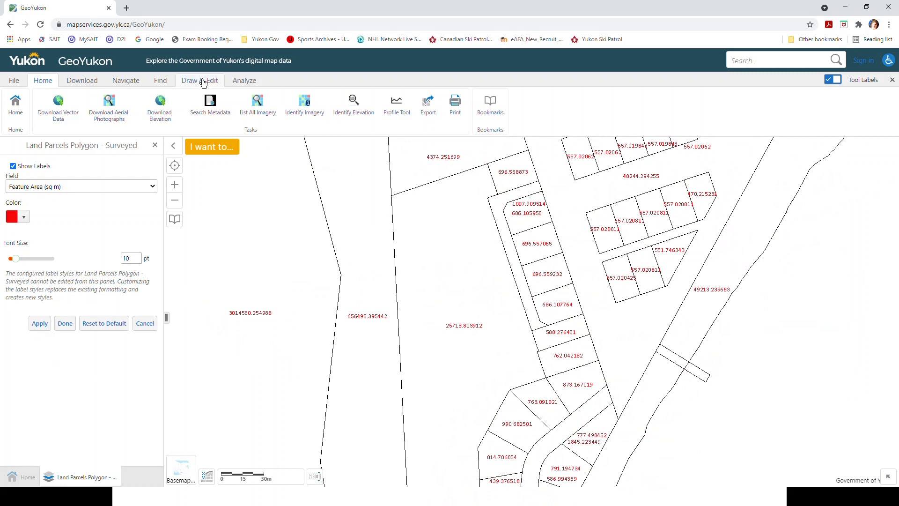
Step: Draw a circle in the Solid Transparent Fill Purple style around the parcel labelled 686.107764 (Lot 13 Block S Whitehorse)
{"action": "left_click", "coordinate": [572, 299]}
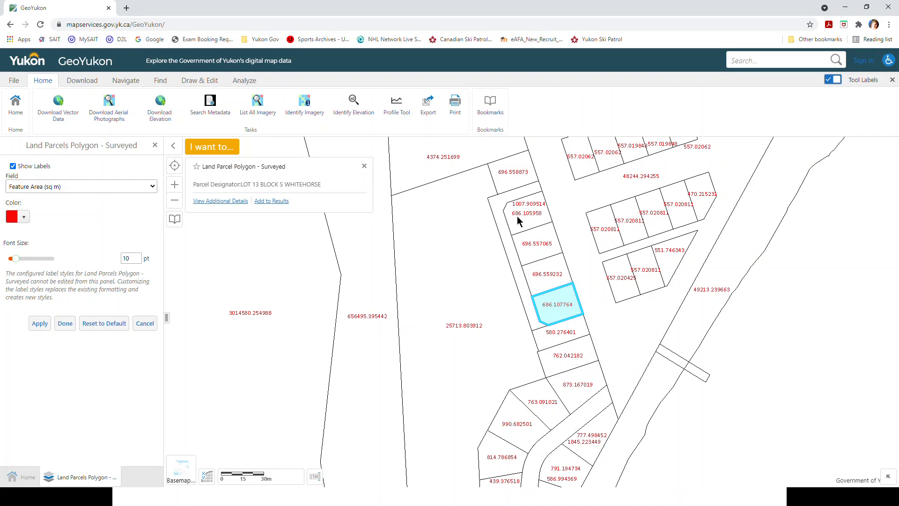
{"action": "left_click", "coordinate": [202, 81]}
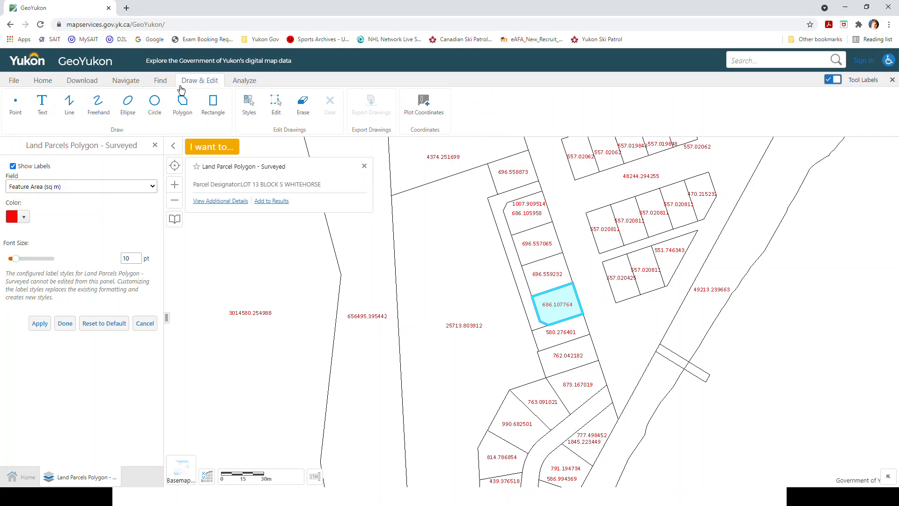
{"action": "left_click", "coordinate": [155, 104]}
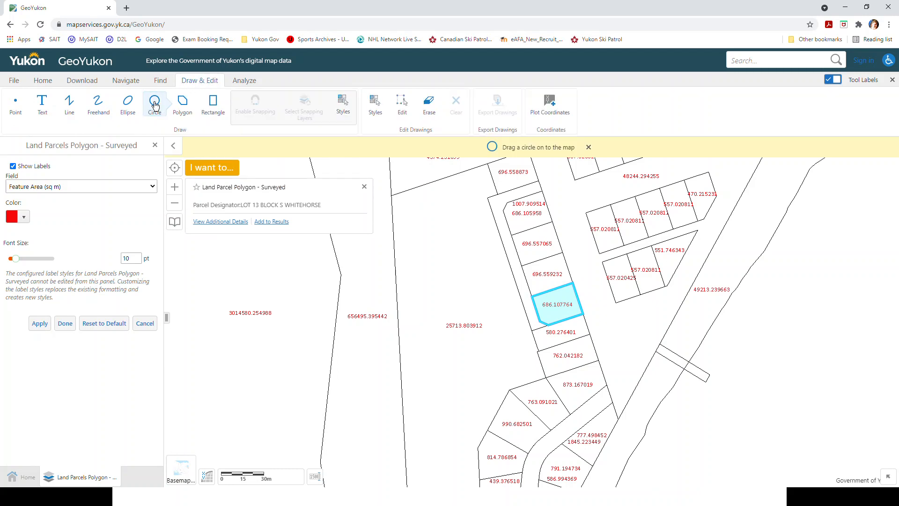
{"action": "left_click", "coordinate": [343, 107]}
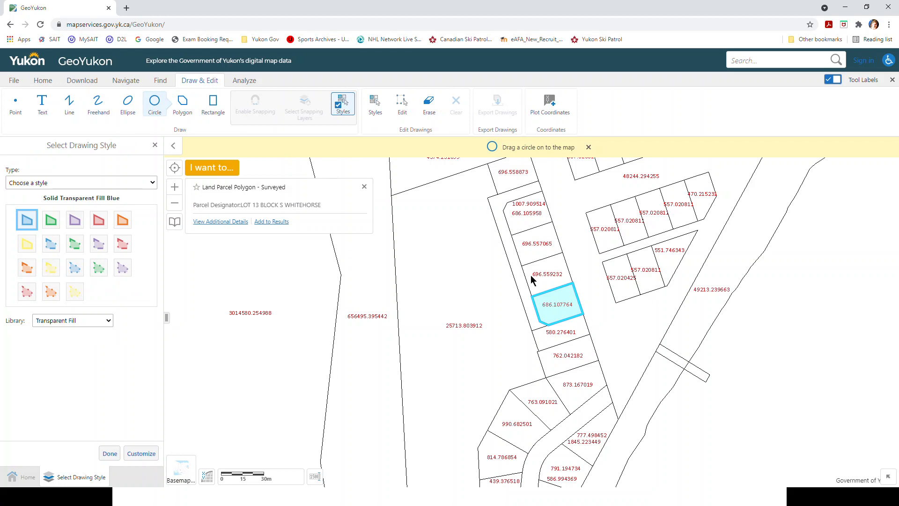
{"action": "left_click", "coordinate": [75, 219]}
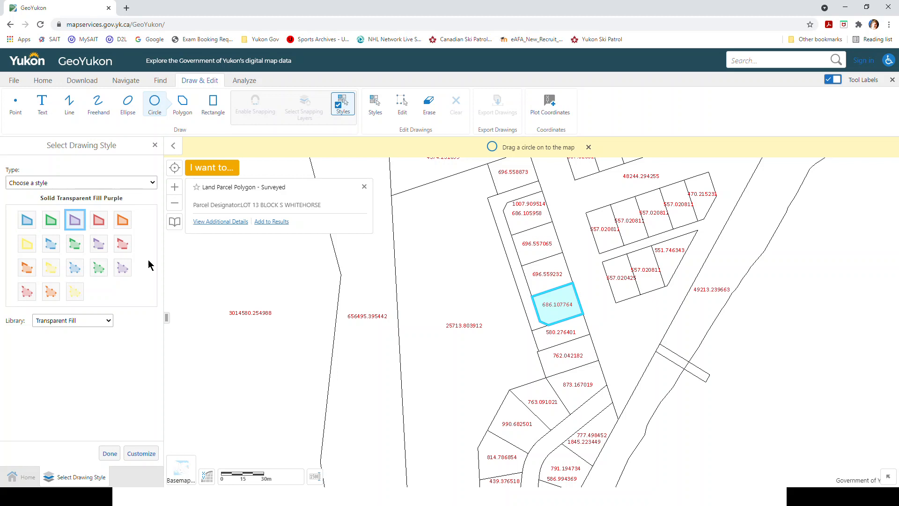
{"action": "left_click", "coordinate": [107, 322]}
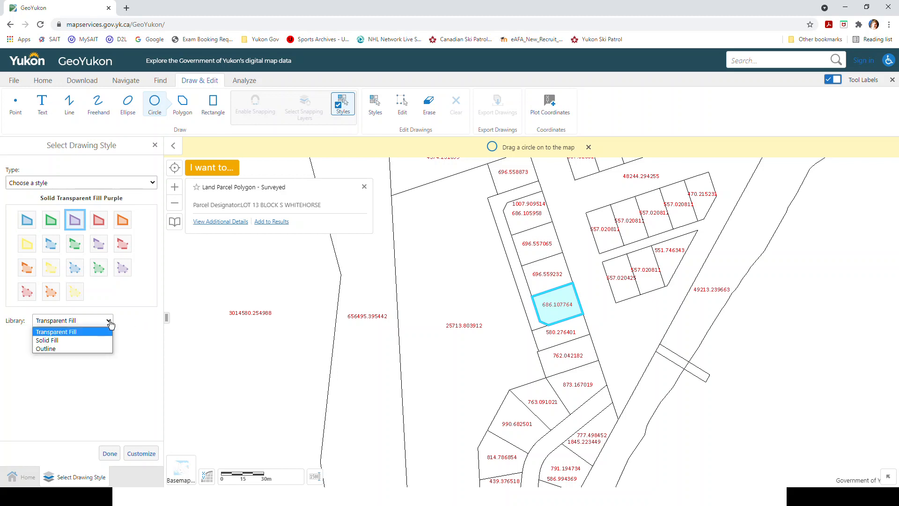
{"action": "left_click", "coordinate": [107, 322]}
{"action": "left_click", "coordinate": [151, 182]}
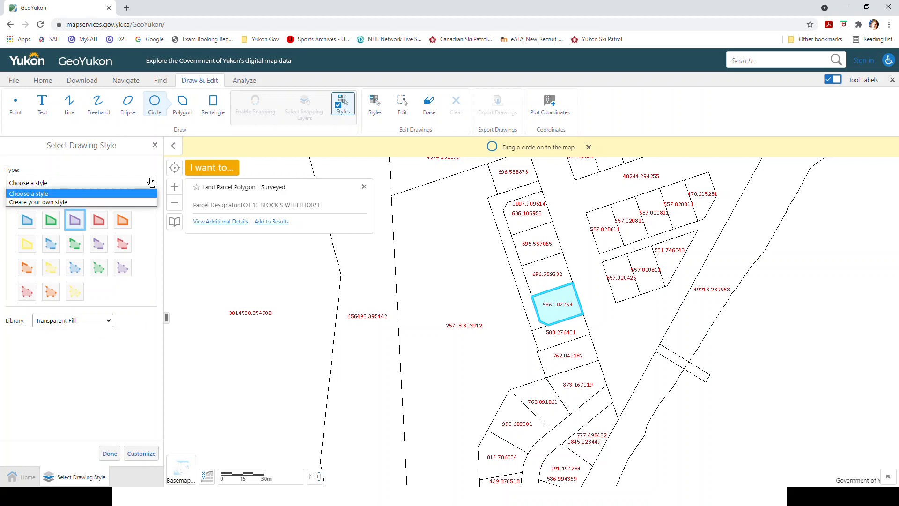
{"action": "left_click", "coordinate": [73, 193]}
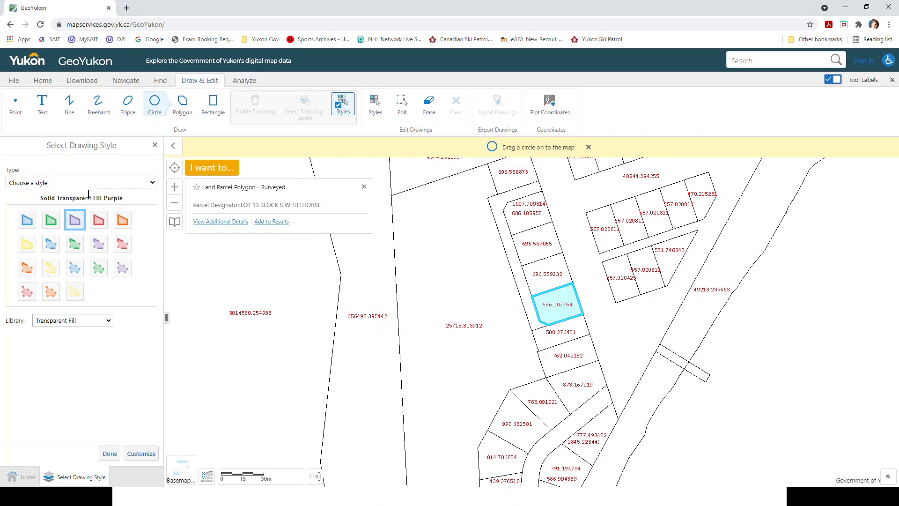
{"action": "left_click", "coordinate": [363, 187]}
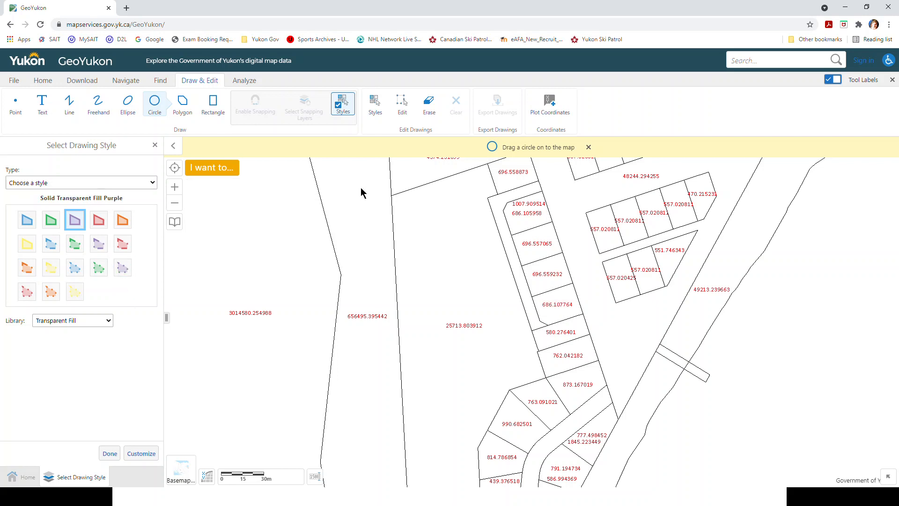
{"action": "left_click", "coordinate": [112, 454]}
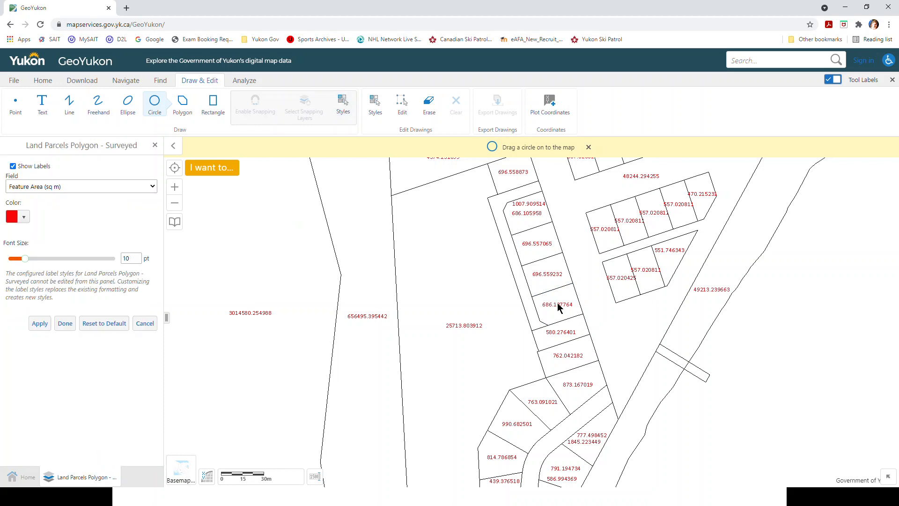
{"action": "left_click_drag", "start_coordinate": [560, 302], "coordinate": [582, 328]}
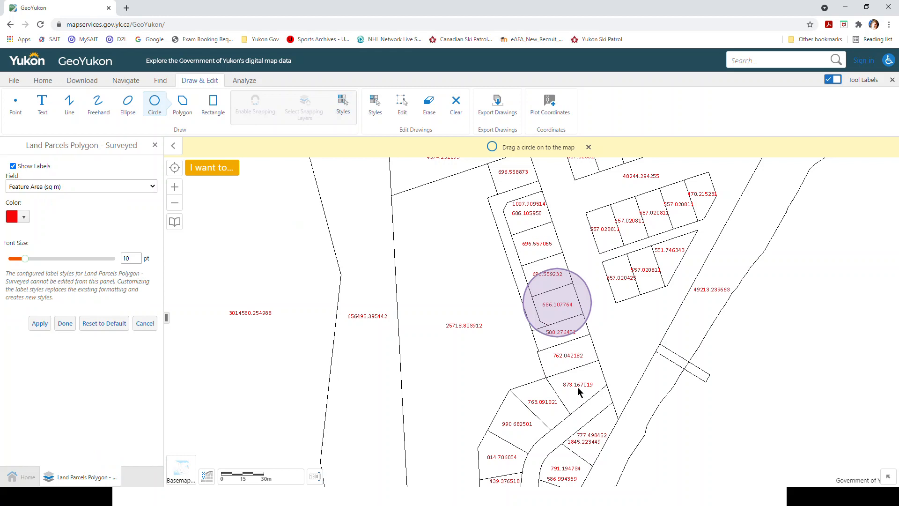
Step: Add the text "Area of Interest" on the purple circle
{"action": "left_click", "coordinate": [44, 105]}
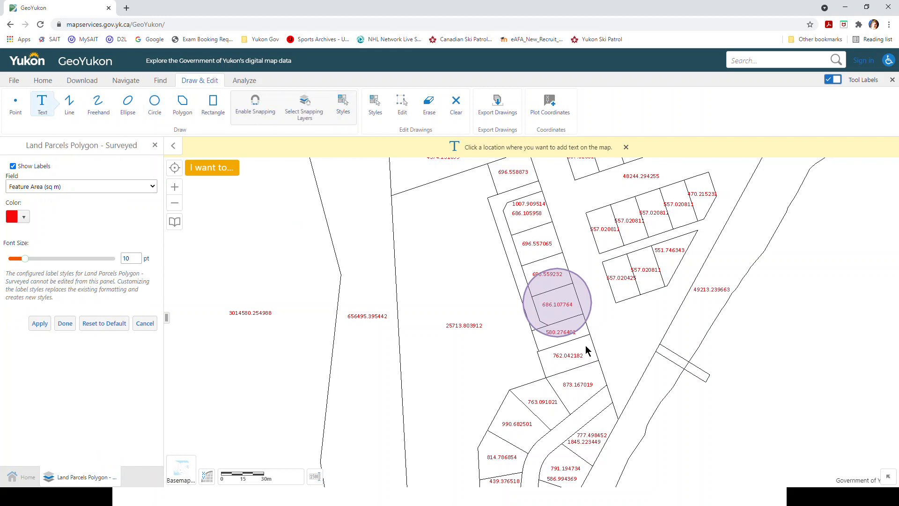
{"action": "left_click", "coordinate": [552, 308]}
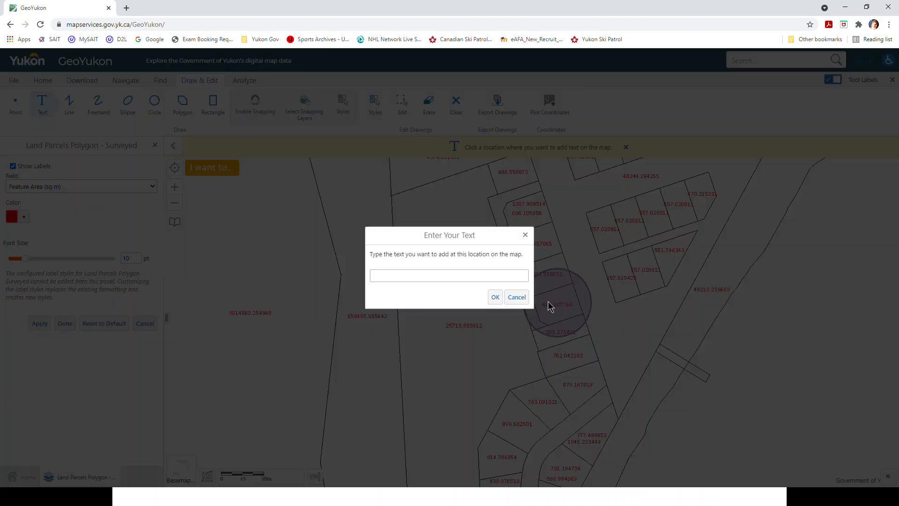
{"action": "type", "text": "Area of Interest"}
{"action": "left_click", "coordinate": [495, 297]}
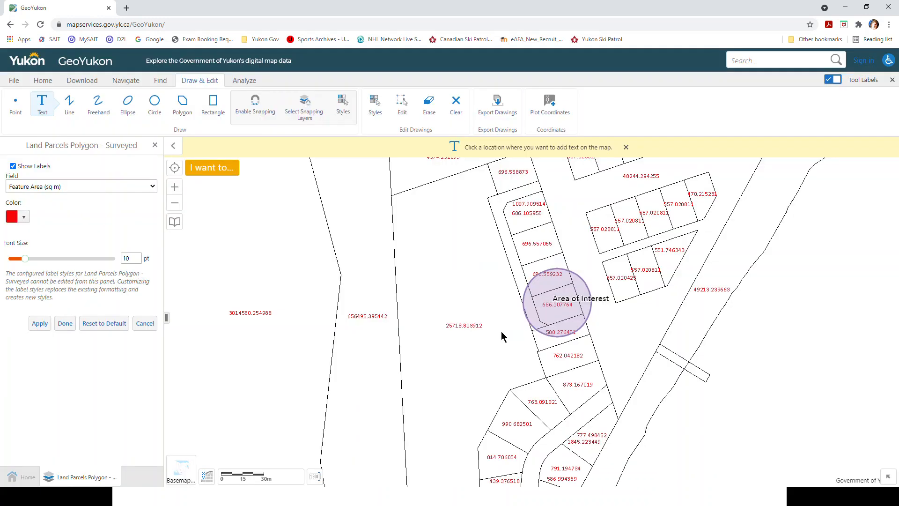
{"action": "left_click", "coordinate": [576, 305]}
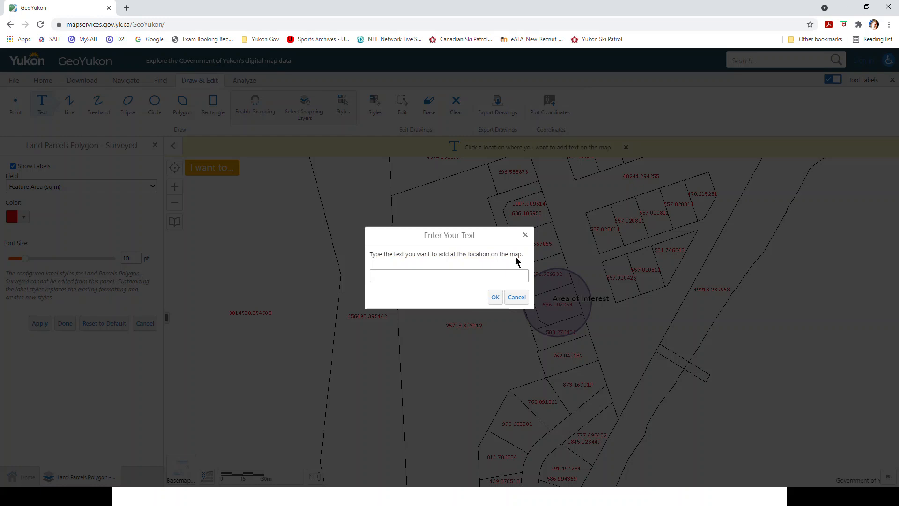
{"action": "left_click", "coordinate": [525, 234]}
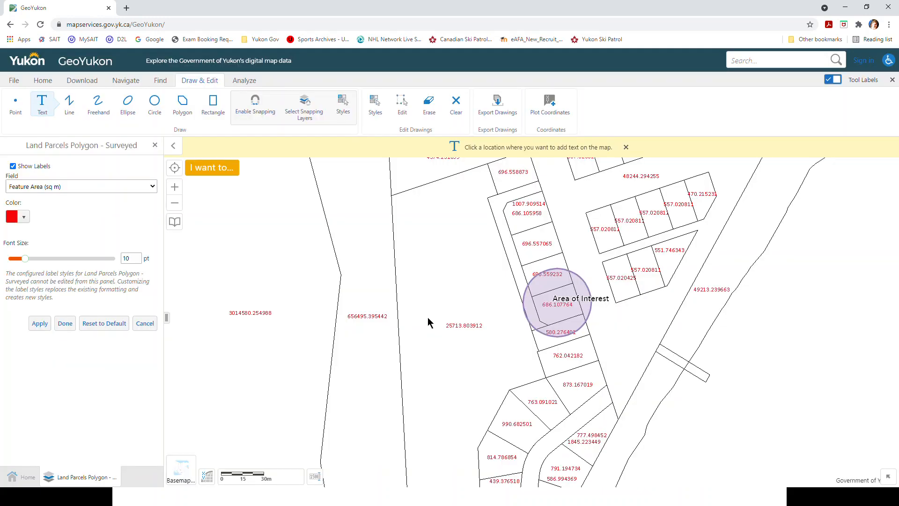
Step: Close the parcel label settings and turn off the Surveyed Land subgroup in the layer list
{"action": "left_click", "coordinate": [155, 144]}
{"action": "left_click", "coordinate": [155, 145]}
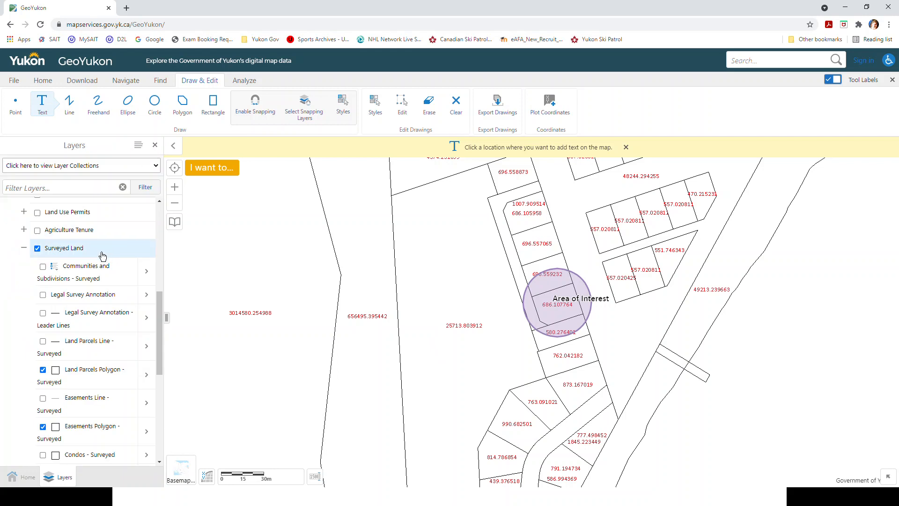
{"action": "left_click", "coordinate": [37, 248]}
Step: Expand the Elevation group and turn on the group together with its Contours subgroup
{"action": "scroll", "coordinate": [70, 271], "scroll_direction": "up", "scroll_amount": 5}
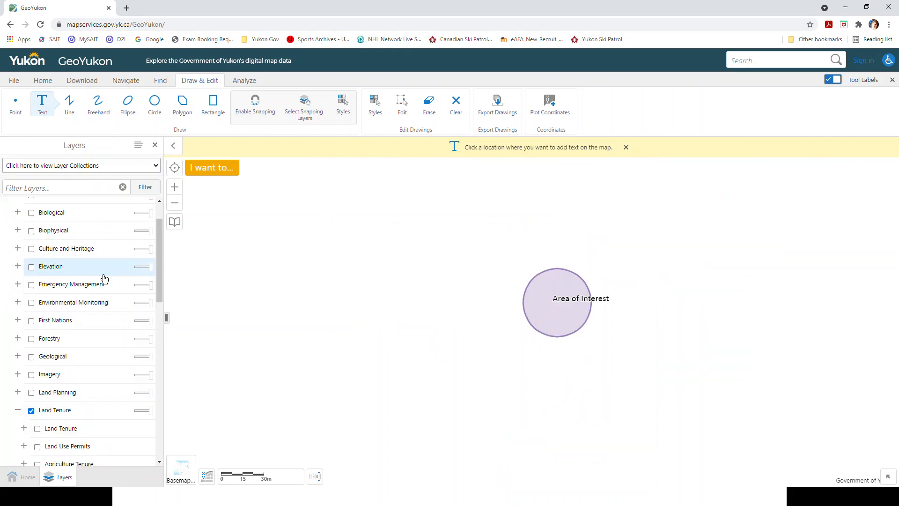
{"action": "left_click", "coordinate": [17, 266]}
{"action": "left_click", "coordinate": [30, 266]}
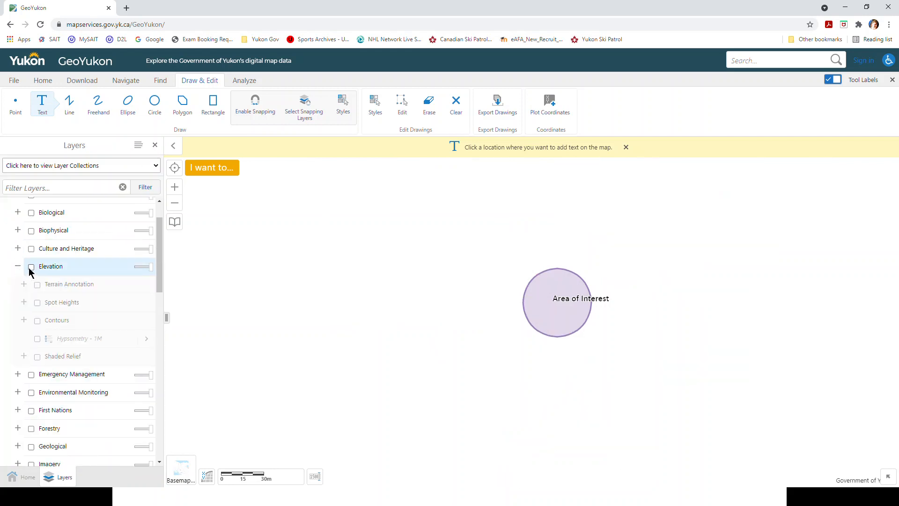
{"action": "left_click", "coordinate": [37, 321]}
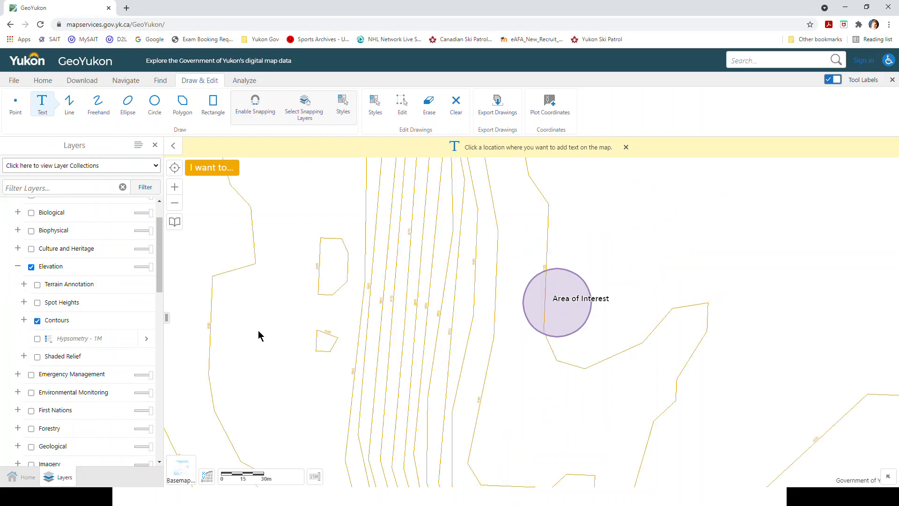
Step: Turn the Surveyed Land subgroup back on in the layer list
{"action": "scroll", "coordinate": [84, 314], "scroll_direction": "down", "scroll_amount": 3}
{"action": "scroll", "coordinate": [85, 315], "scroll_direction": "down", "scroll_amount": 4}
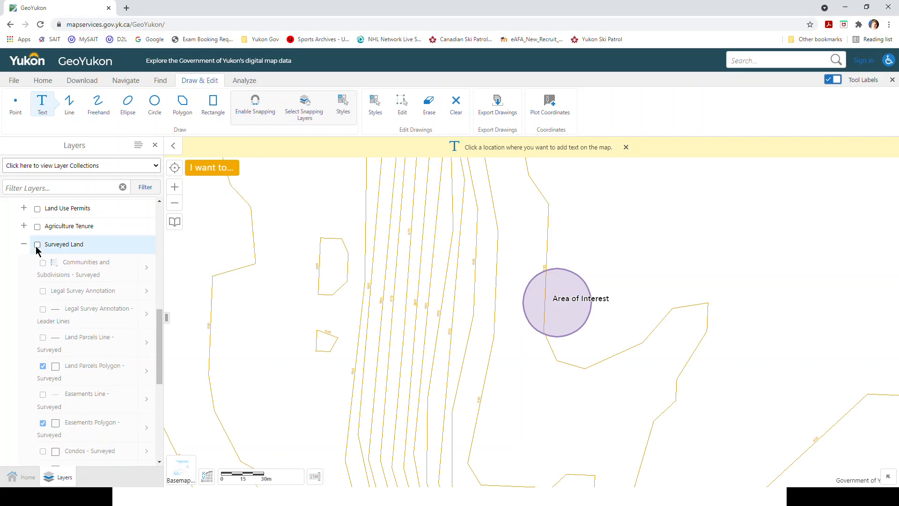
{"action": "left_click", "coordinate": [38, 244]}
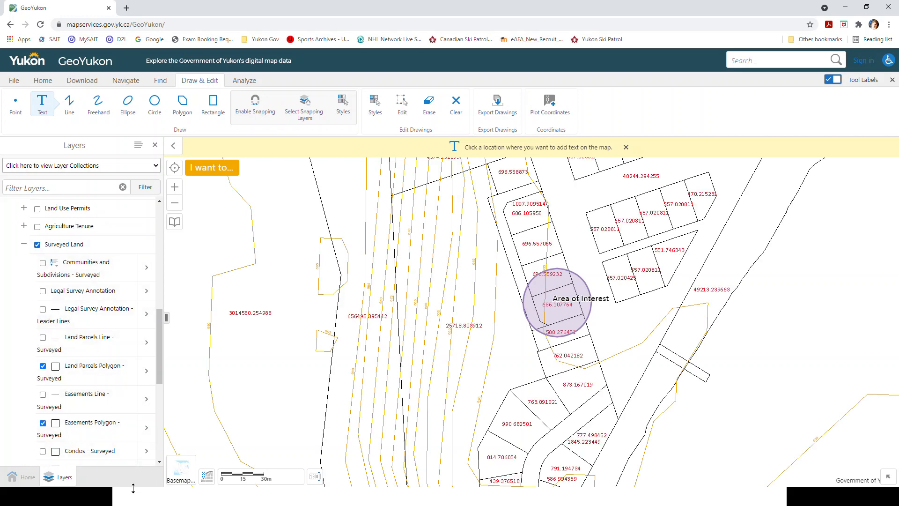
Step: Switch the basemap to the aerial photos and end text placement on the map
{"action": "left_click", "coordinate": [187, 475]}
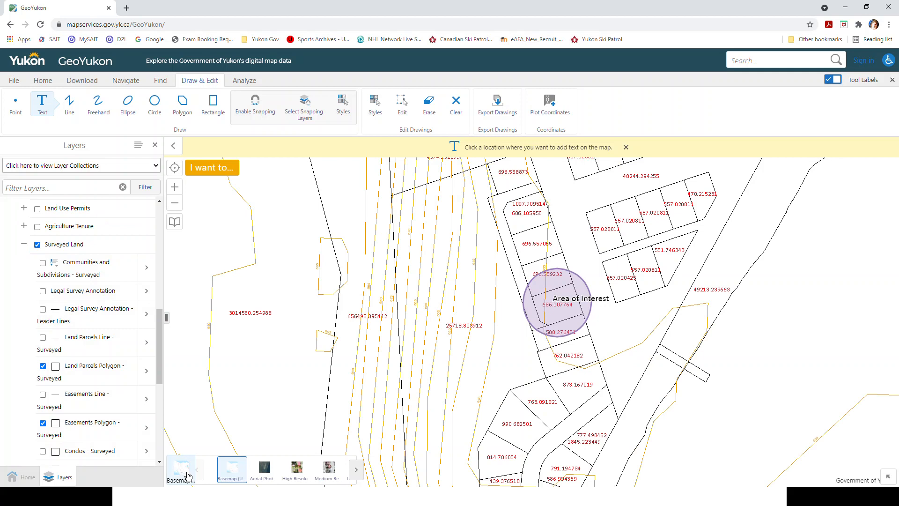
{"action": "left_click", "coordinate": [265, 471]}
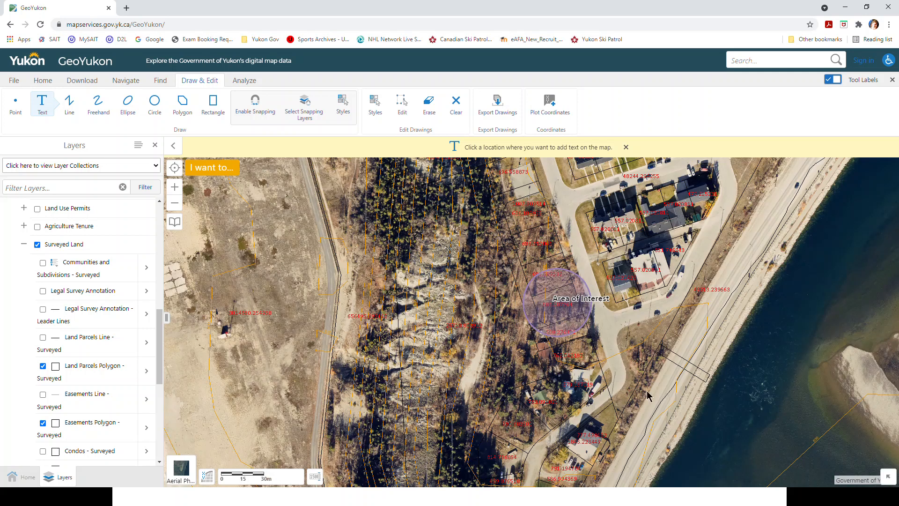
{"action": "left_click", "coordinate": [625, 147]}
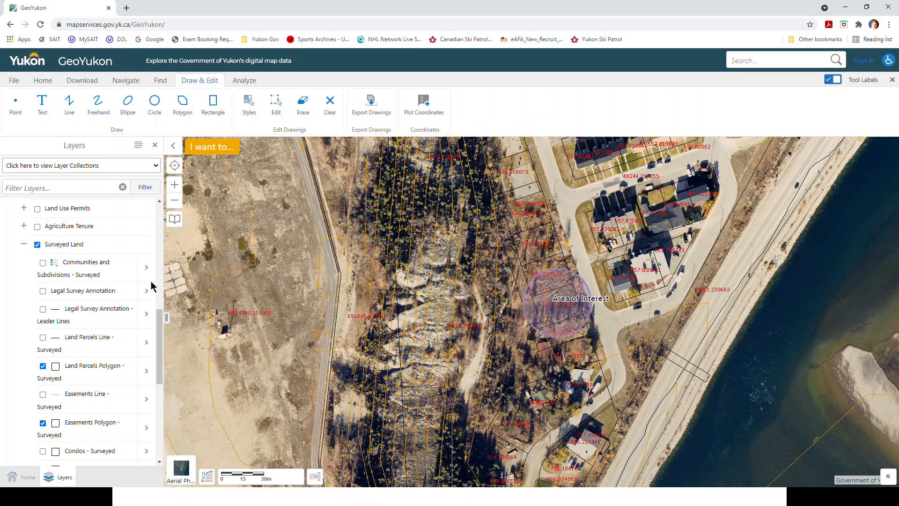
Step: View the available layer actions for Land Parcels Polygon - Surveyed, including FTP Data Download, and return to the layer list
{"action": "left_click", "coordinate": [147, 381]}
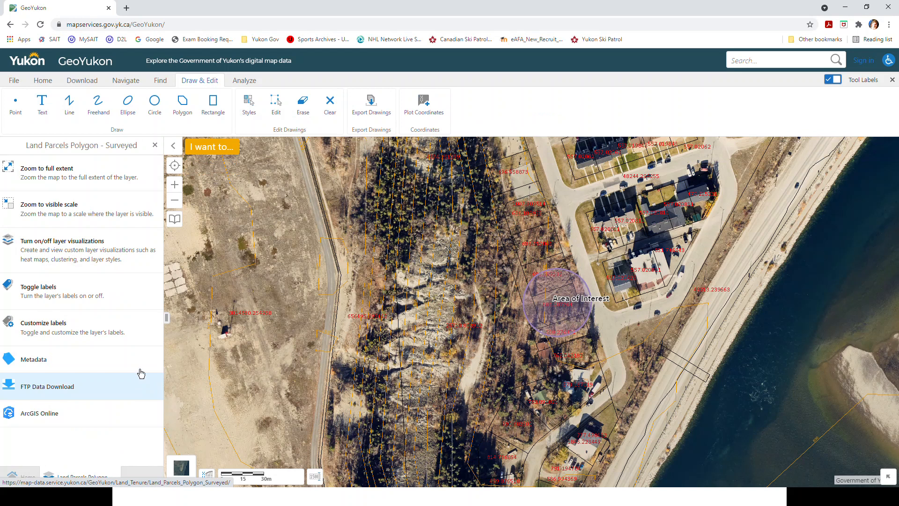
{"action": "left_click", "coordinate": [156, 146]}
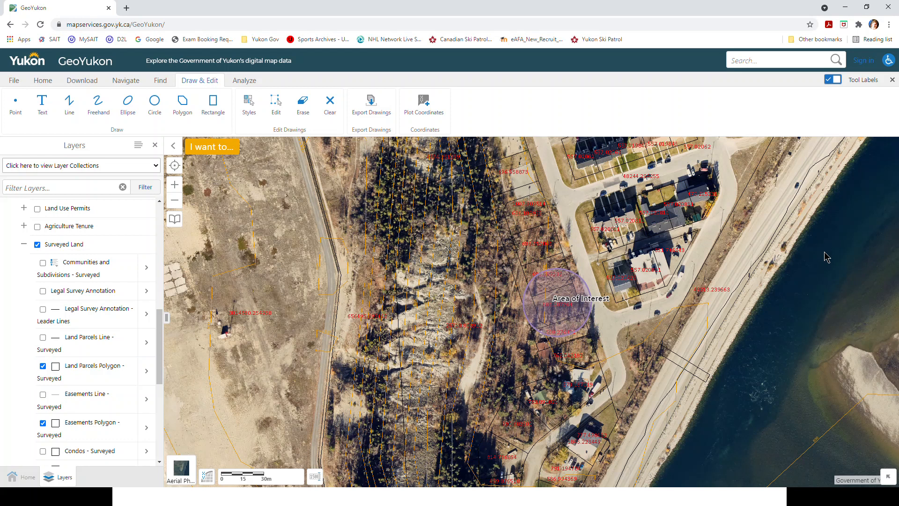
Step: Start a map print, keeping the low resolution, and set its grid to Latitude / Longitude
{"action": "left_click", "coordinate": [42, 81]}
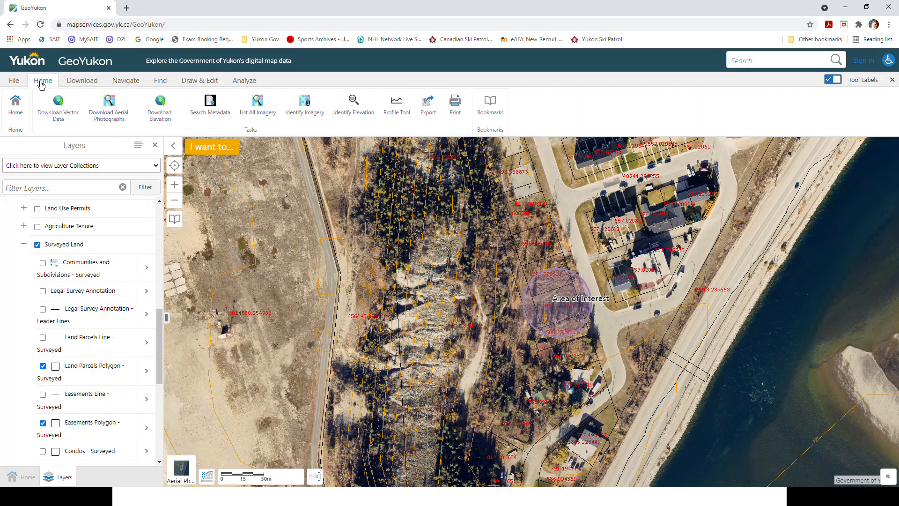
{"action": "left_click", "coordinate": [458, 109]}
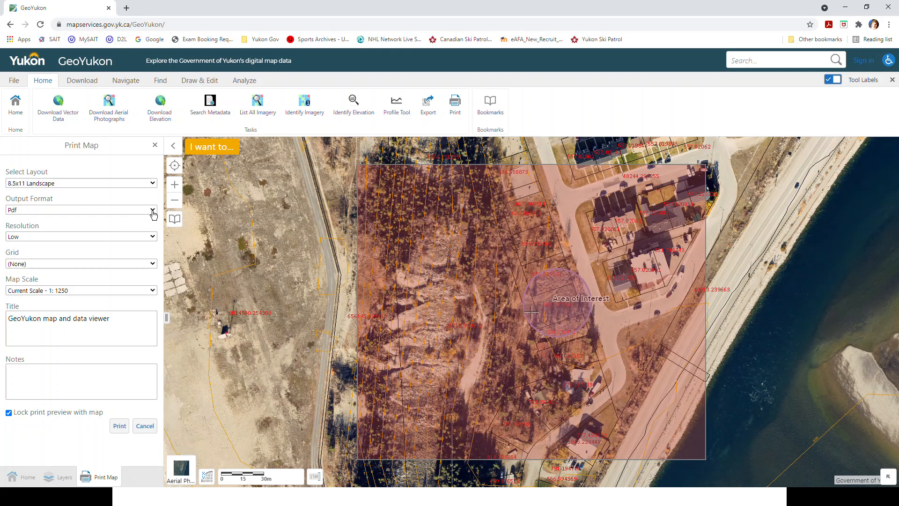
{"action": "left_click", "coordinate": [153, 237]}
{"action": "left_click", "coordinate": [153, 238]}
{"action": "left_click", "coordinate": [152, 263]}
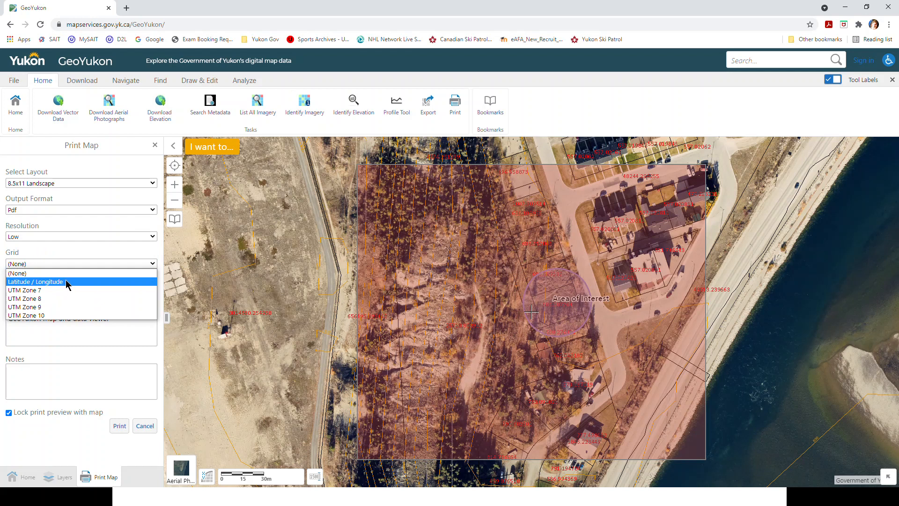
{"action": "left_click", "coordinate": [66, 281]}
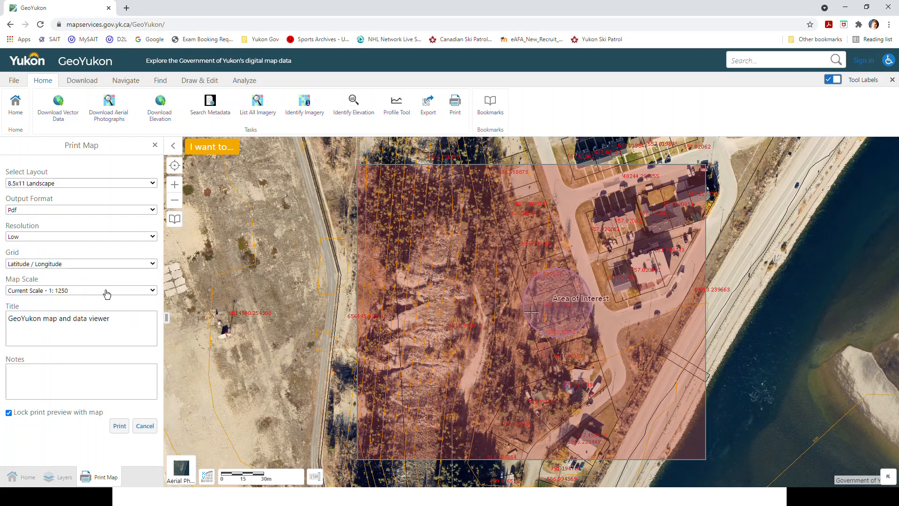
Step: Title the printed map "Sample Map" and enter "May 5th, 2021" as its notes
{"action": "triple_click", "coordinate": [135, 315]}
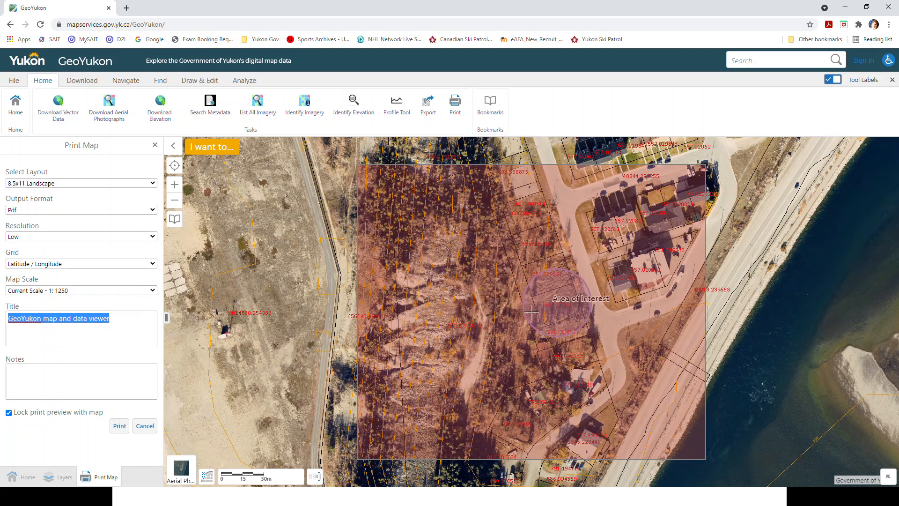
{"action": "type", "text": "Sample Map"}
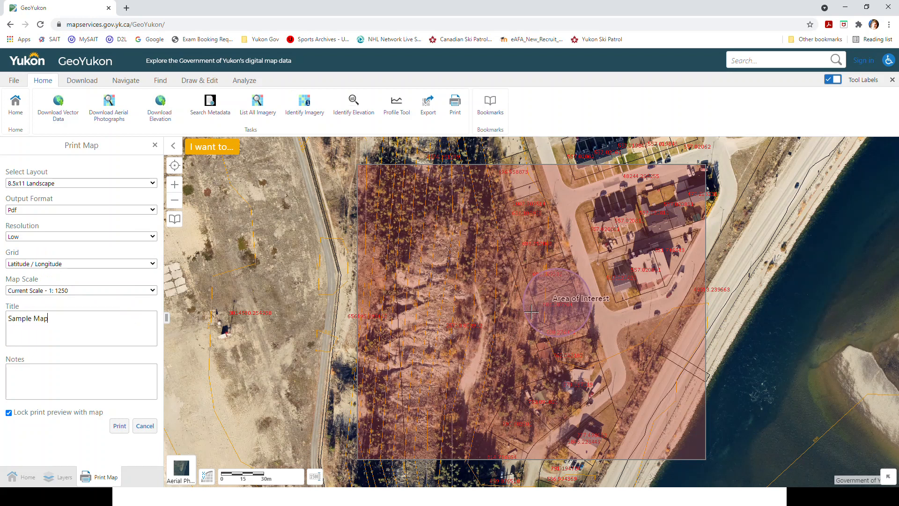
{"action": "left_click", "coordinate": [131, 378]}
{"action": "type", "text": "May"}
{"action": "type", "text": ", 05 "}
{"action": "type", "text": "5th"}
{"action": "type", "text": ", 2021"}
Step: Generate the print, open the finished PDF to view it, and return to the GeoYukon map
{"action": "left_click", "coordinate": [121, 426]}
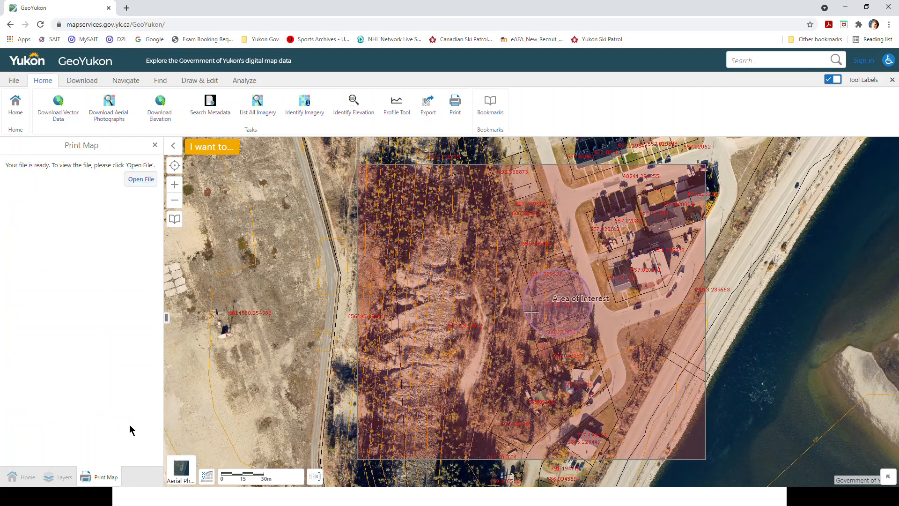
{"action": "left_click", "coordinate": [141, 180]}
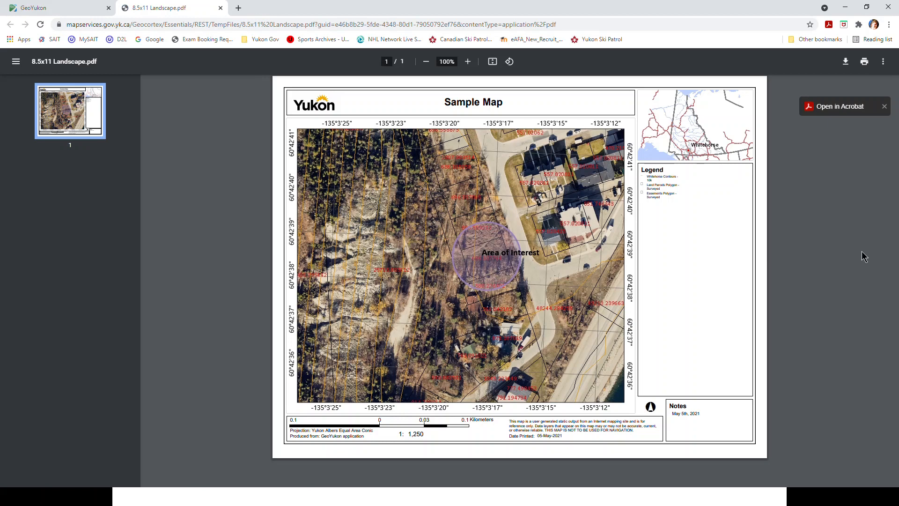
{"action": "left_click", "coordinate": [64, 9]}
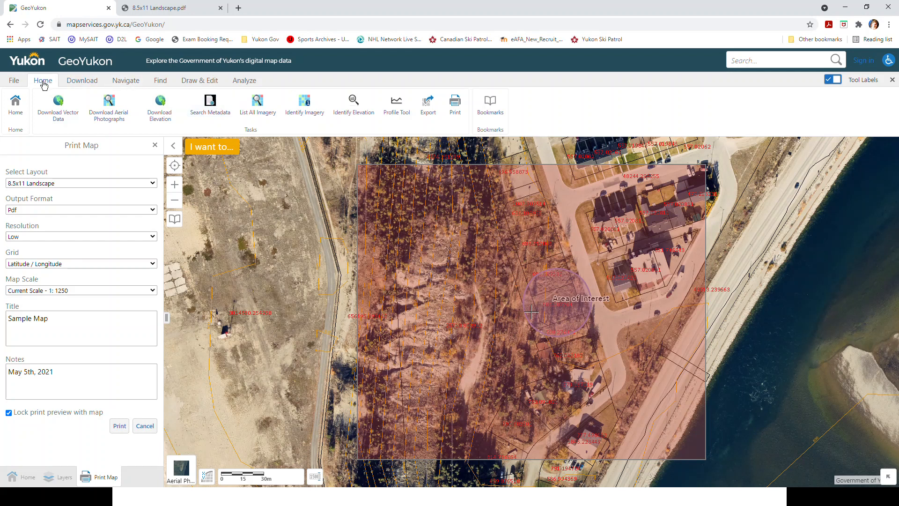
Step: Export the map view as a GeoTIFF image and download it
{"action": "left_click", "coordinate": [433, 105]}
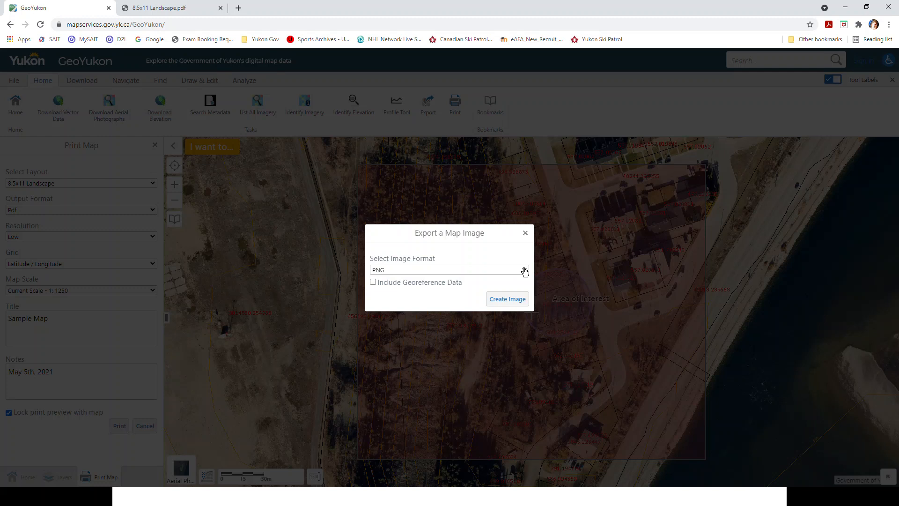
{"action": "left_click", "coordinate": [524, 271]}
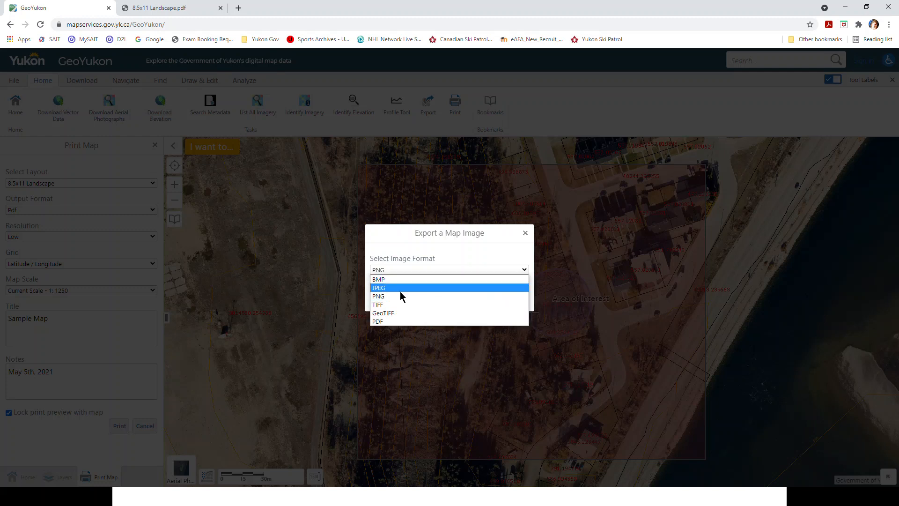
{"action": "left_click", "coordinate": [382, 314]}
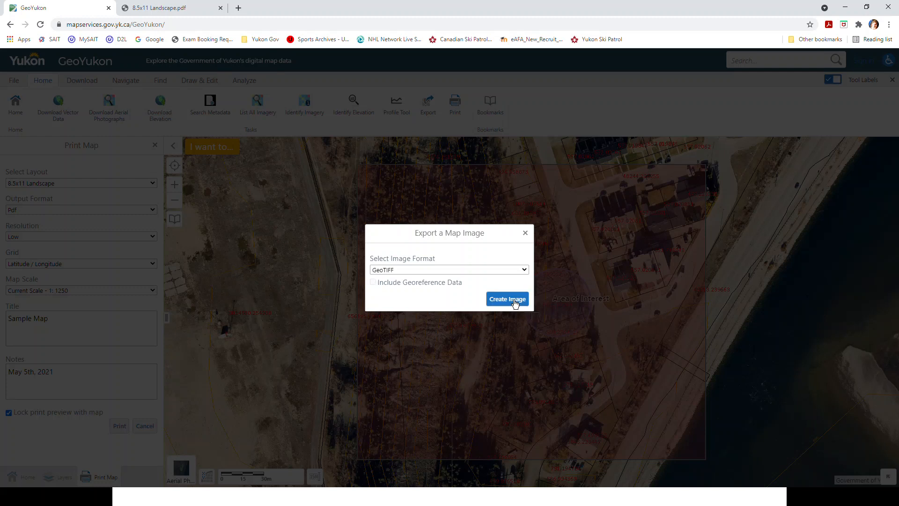
{"action": "left_click", "coordinate": [515, 303]}
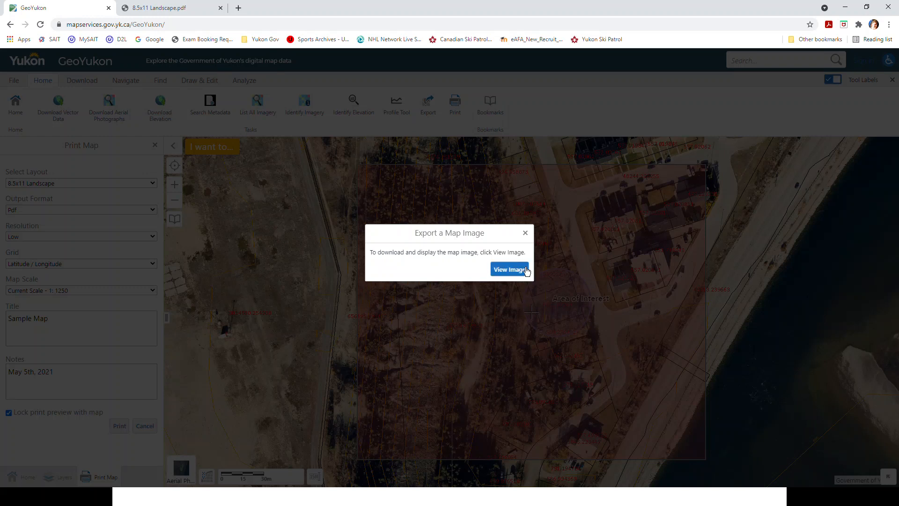
{"action": "left_click", "coordinate": [526, 270]}
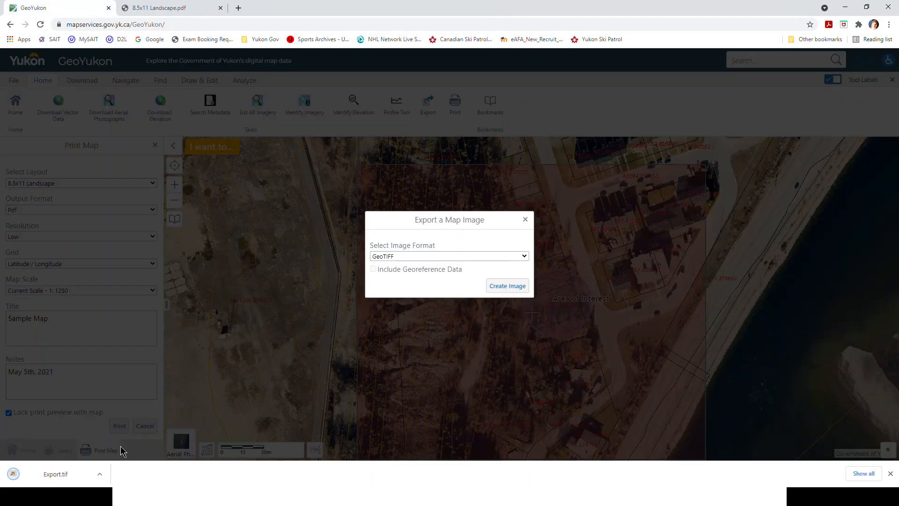
Step: Open the downloaded Export.tif in Photos to inspect the exported map, and close it again
{"action": "left_click", "coordinate": [64, 474]}
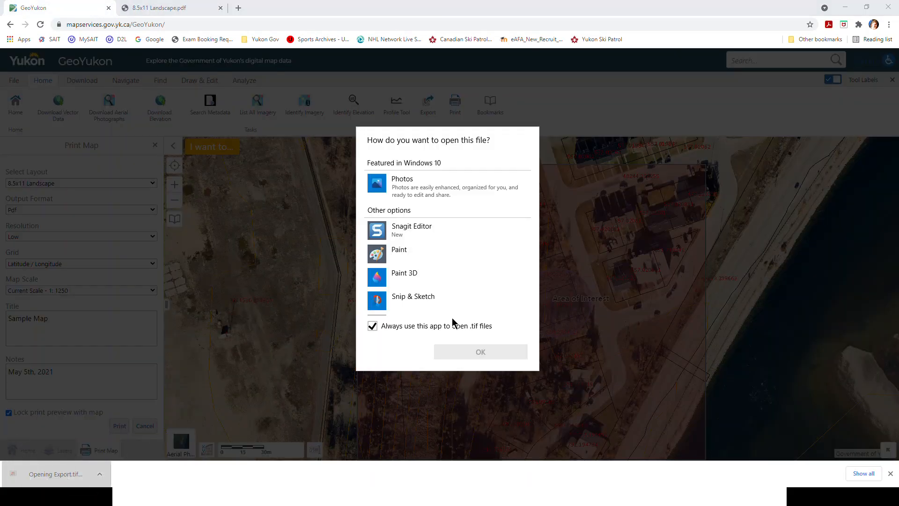
{"action": "left_click", "coordinate": [431, 196]}
{"action": "left_click", "coordinate": [462, 351]}
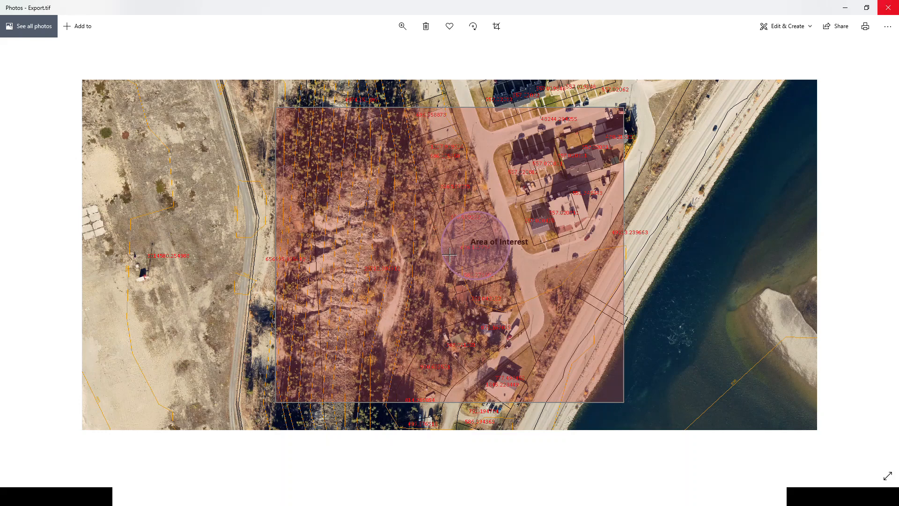
{"action": "left_click", "coordinate": [888, 8]}
Step: Close the map image export dialog and the print settings
{"action": "left_click", "coordinate": [526, 234]}
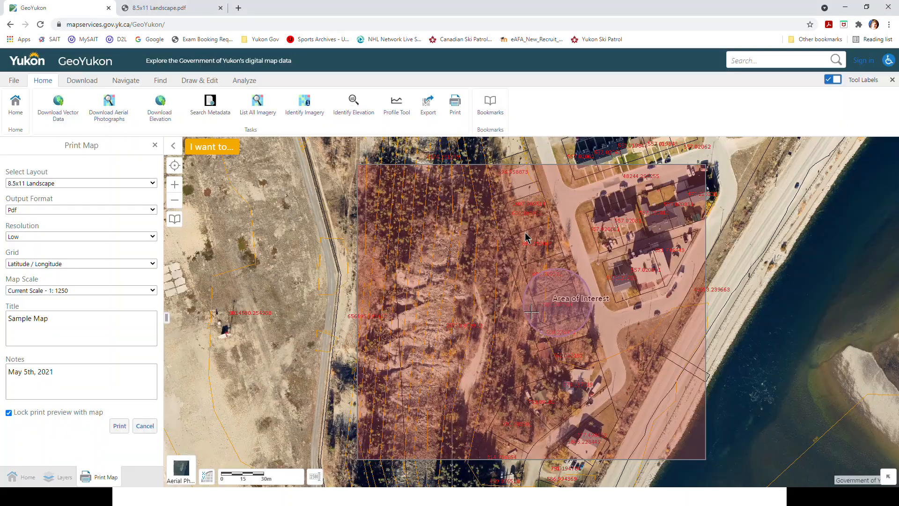
{"action": "left_click", "coordinate": [155, 144]}
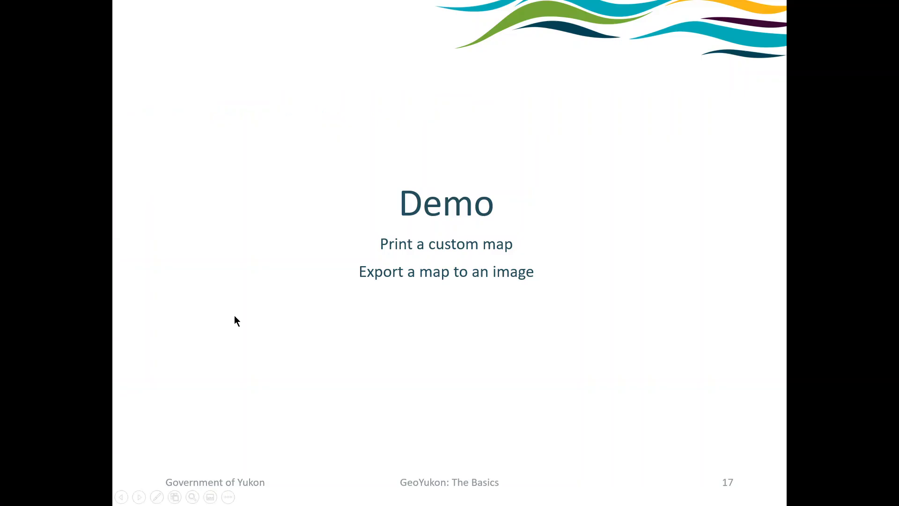
{"action": "left_click", "coordinate": [235, 317]}
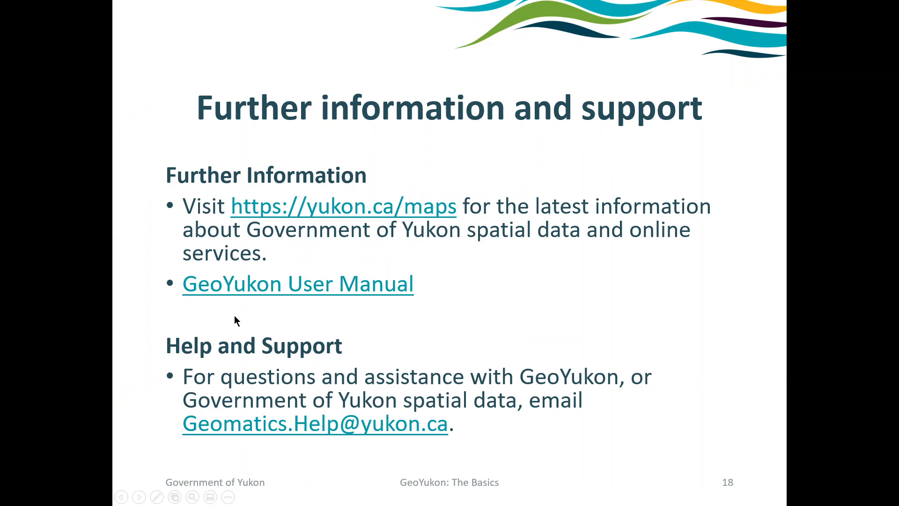